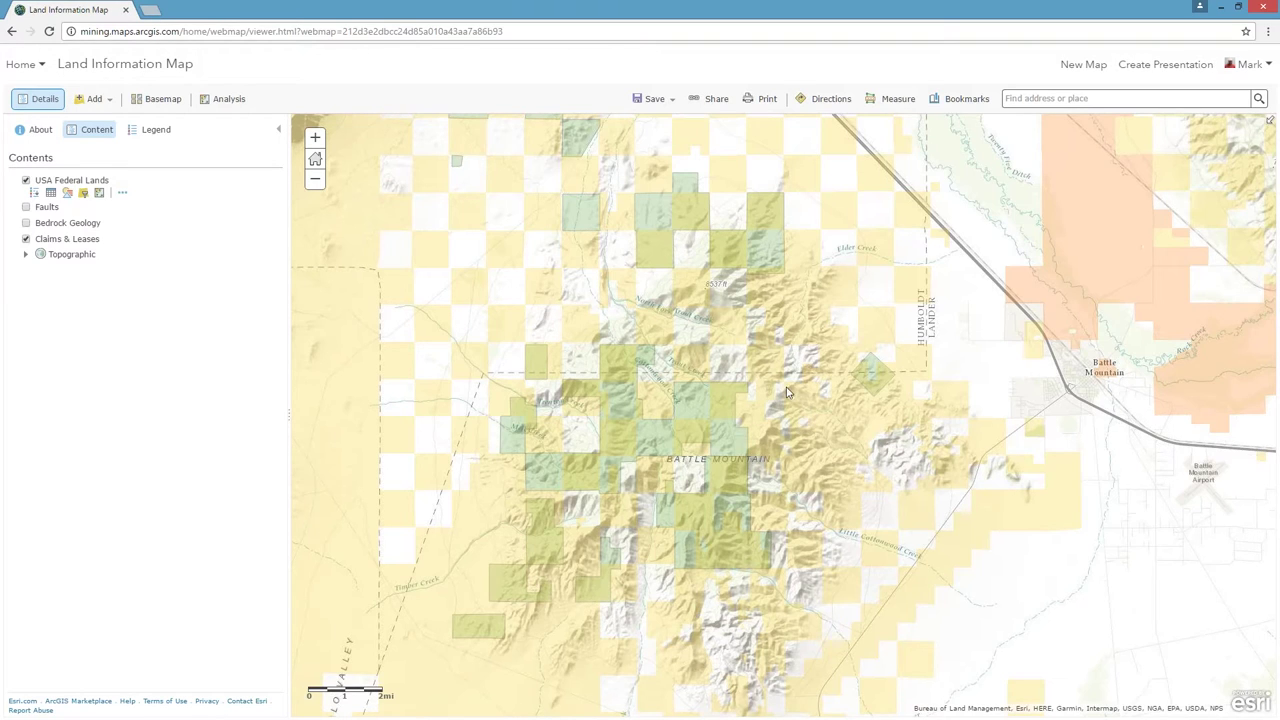
# - Search the organization's layers for geology and add the Geochem Points layer to the map
pyautogui.click(100, 99)
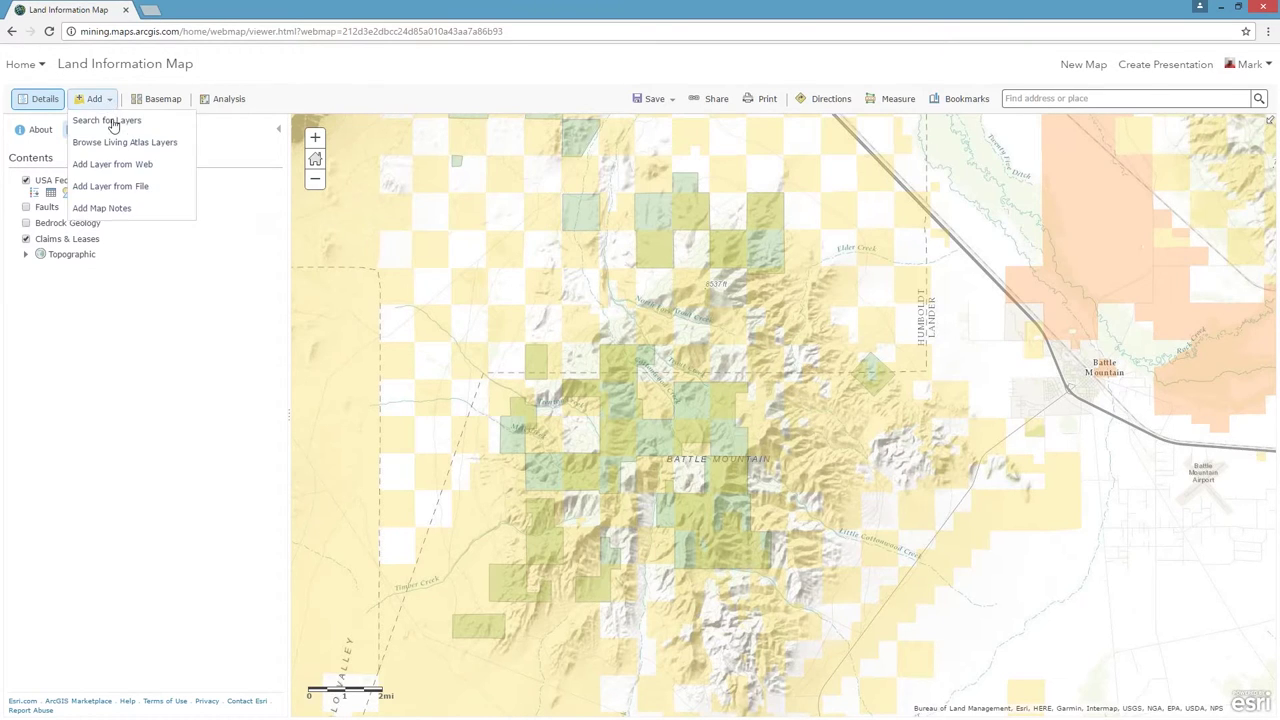
pyautogui.click(106, 120)
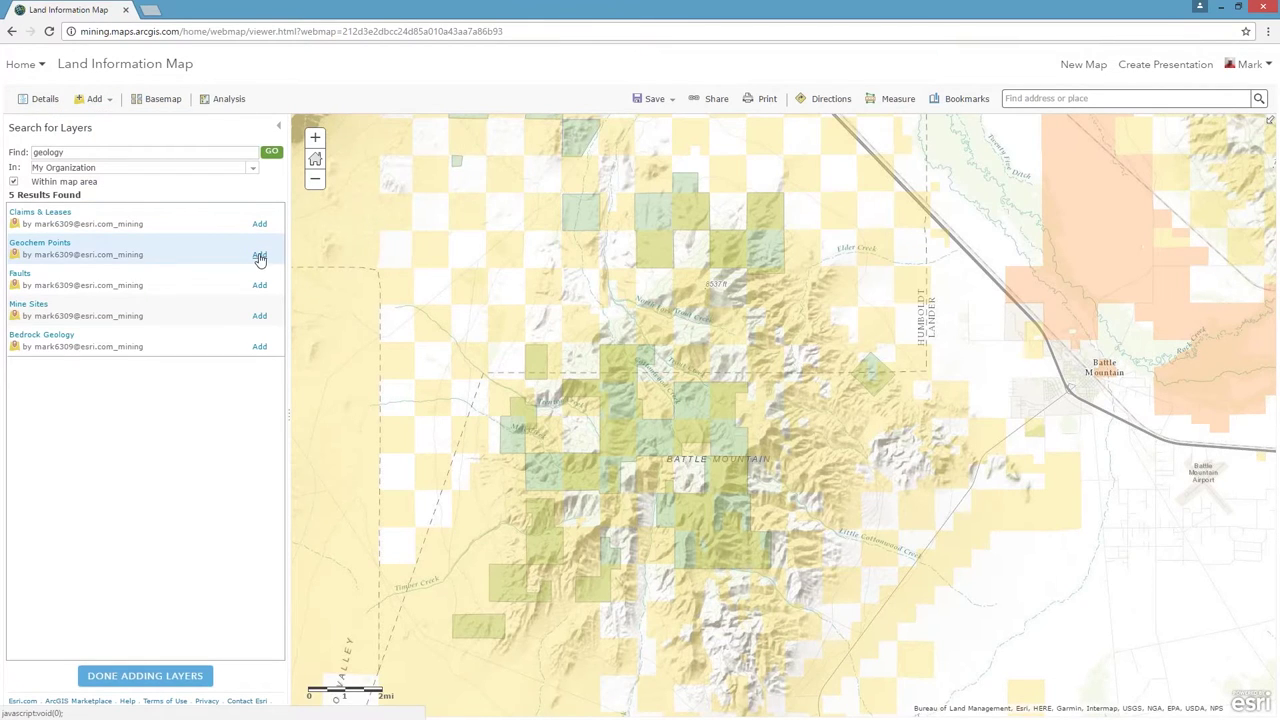
pyautogui.click(259, 258)
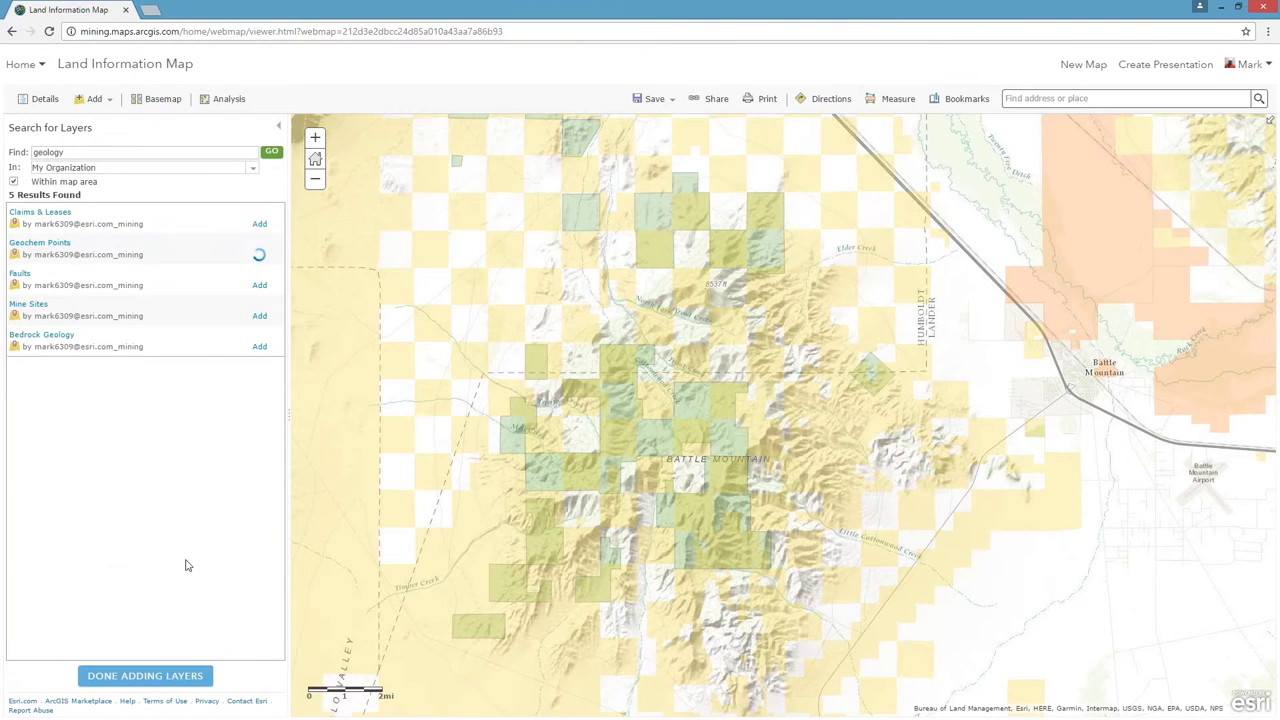
pyautogui.click(145, 677)
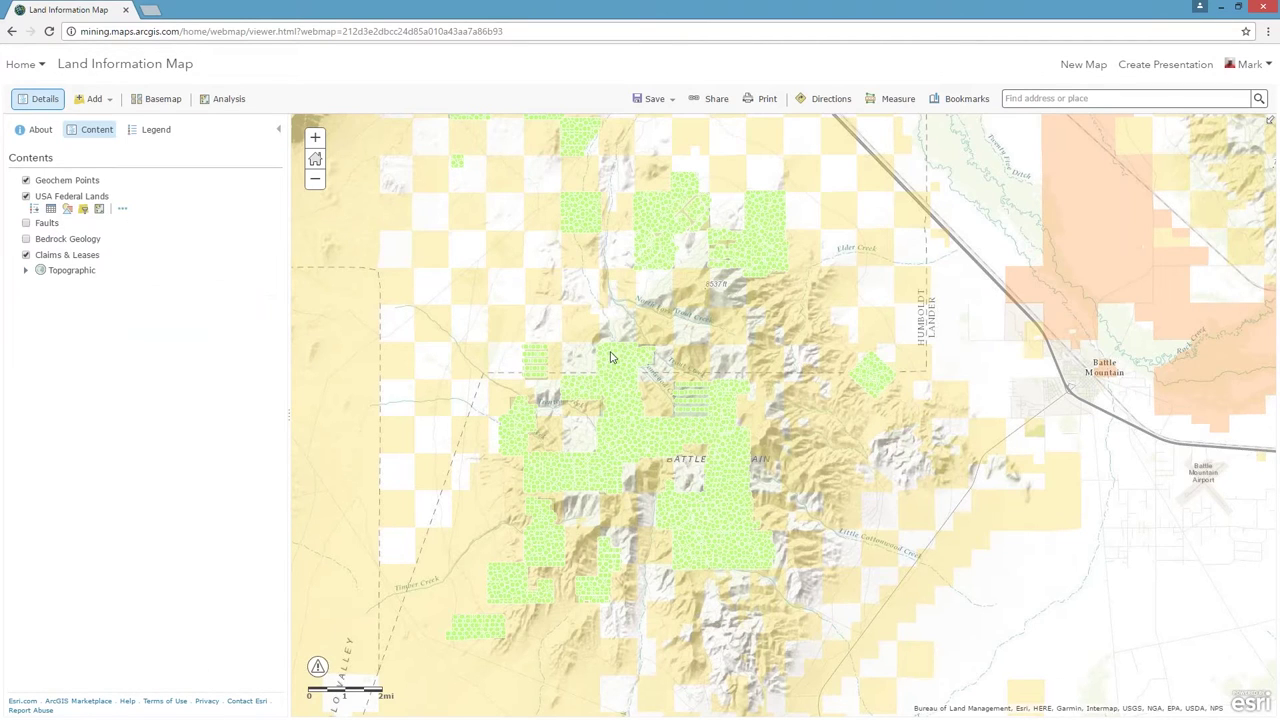
pyautogui.moveTo(614, 335); pyautogui.dragTo(636, 284)
pyautogui.scroll(1, 697, 405)
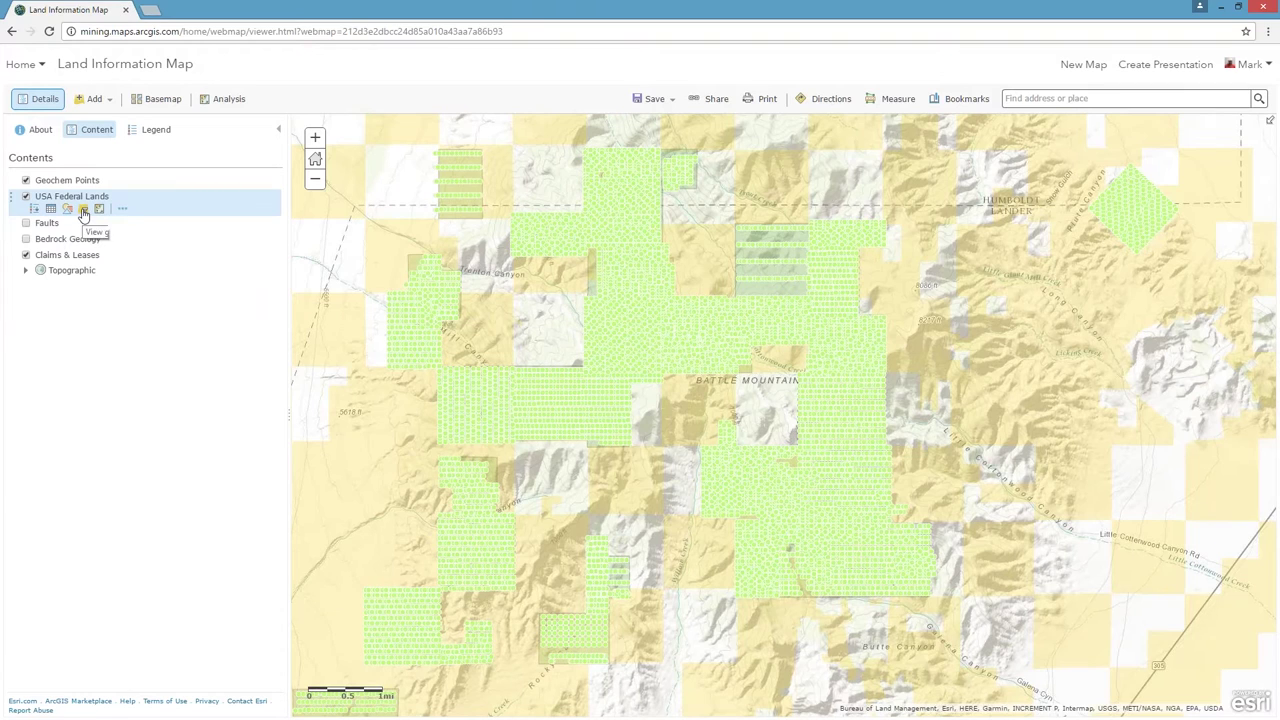
pyautogui.click(84, 213)
pyautogui.click(541, 338)
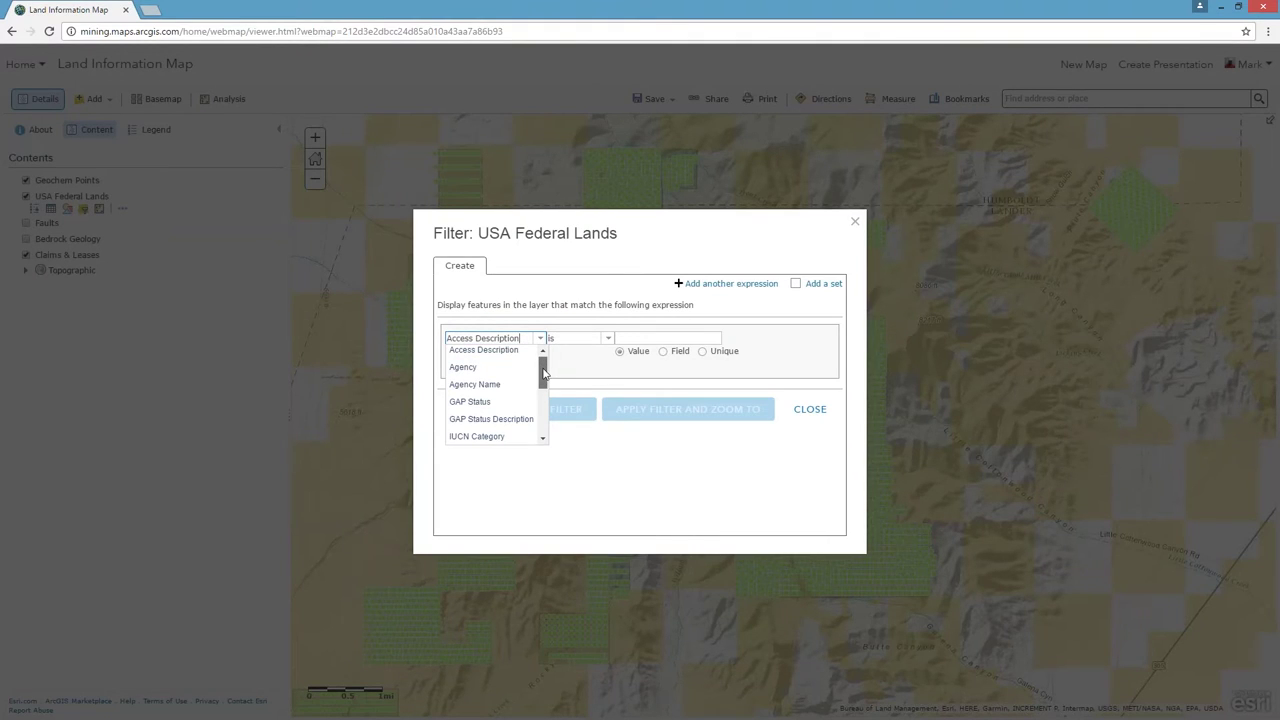
pyautogui.click(855, 221)
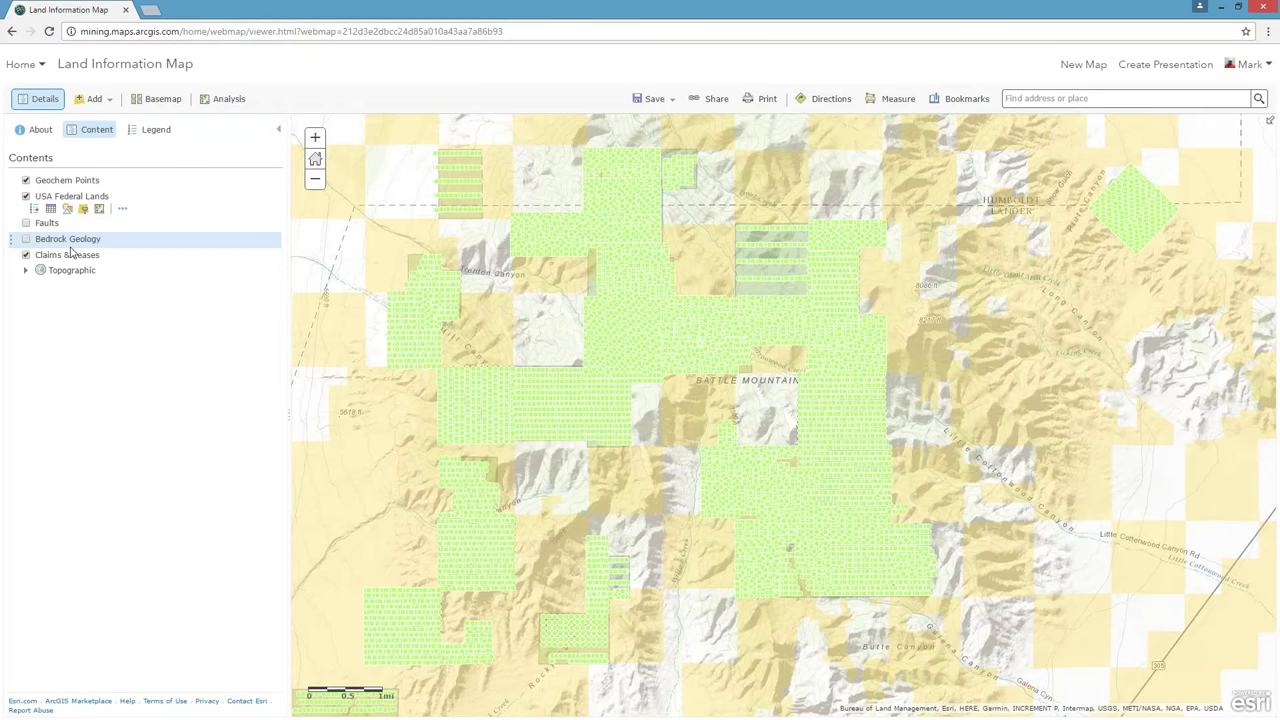
# - Filter the Geochem Points layer to features whose Gold (PPB) is greater than 1
pyautogui.click(67, 180)
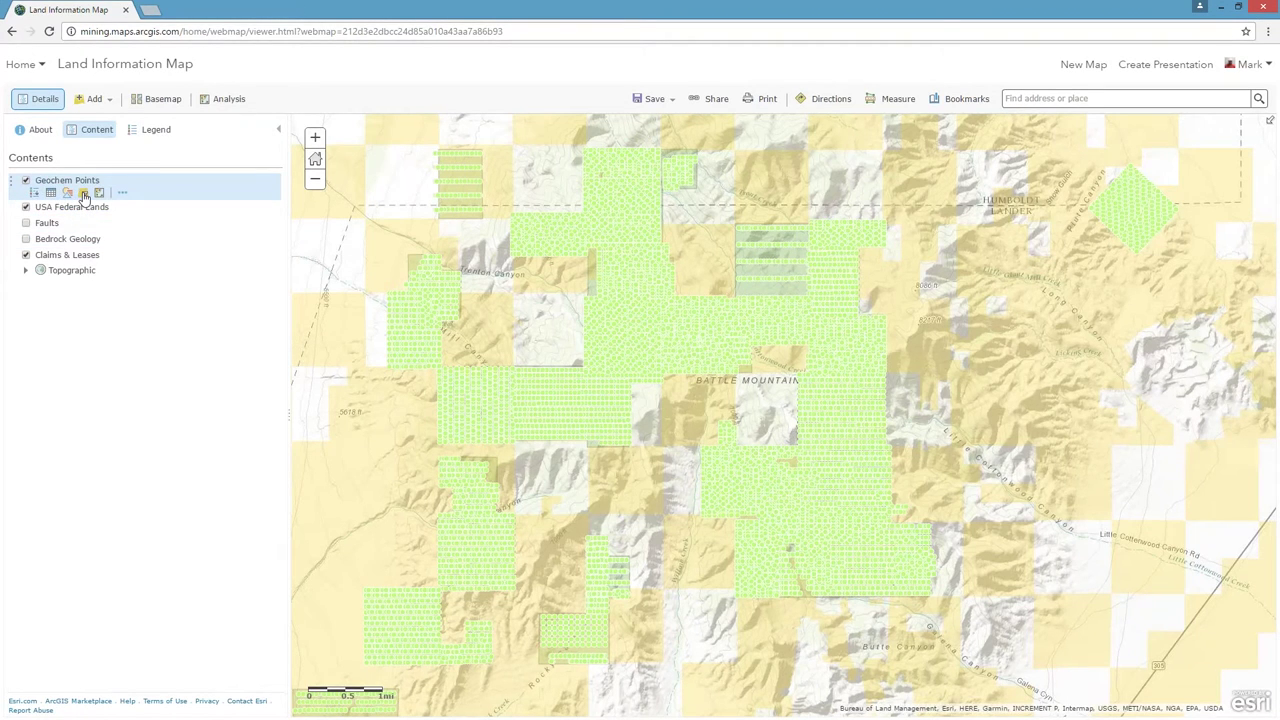
pyautogui.click(84, 192)
pyautogui.click(539, 340)
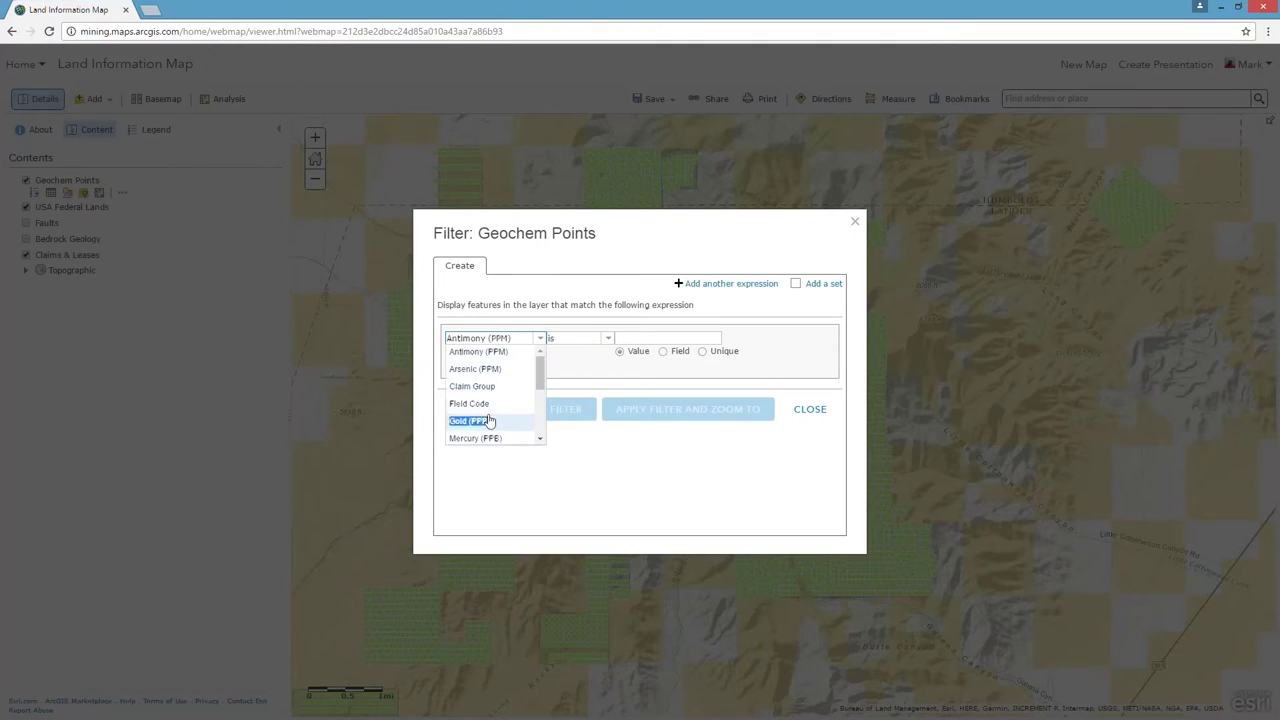
pyautogui.click(491, 421)
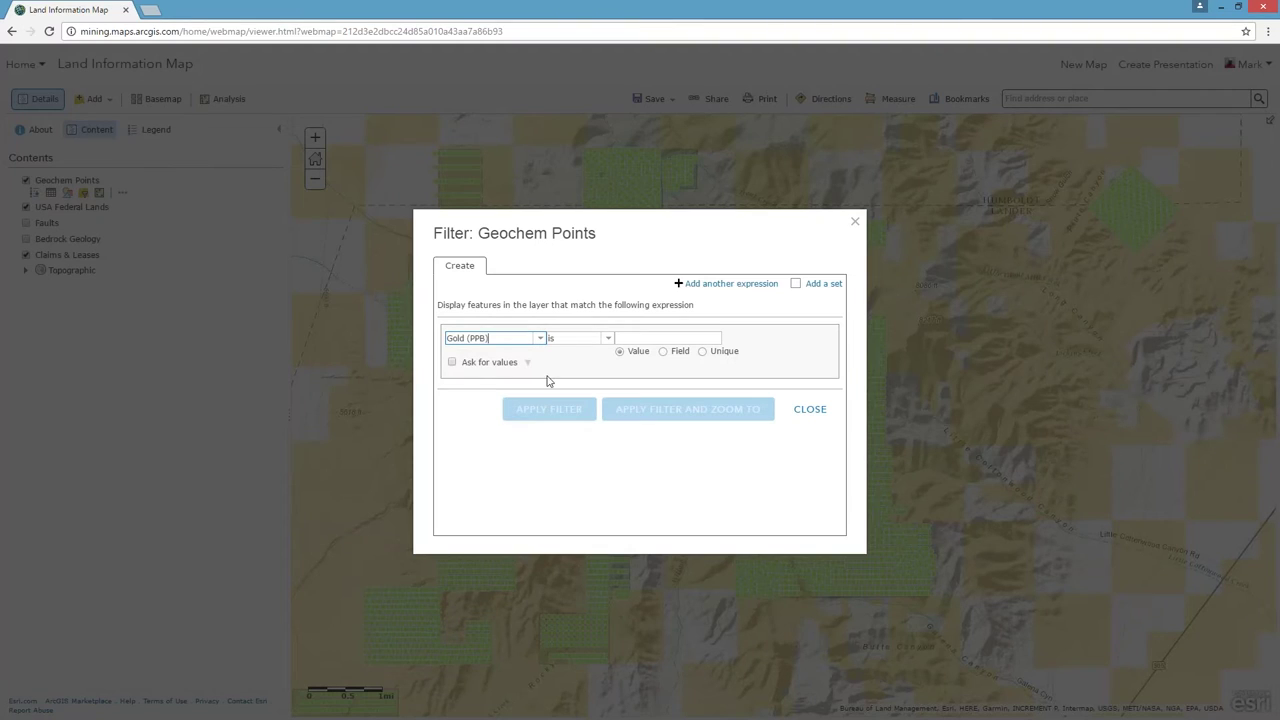
pyautogui.click(606, 340)
pyautogui.click(583, 437)
pyautogui.click(646, 338)
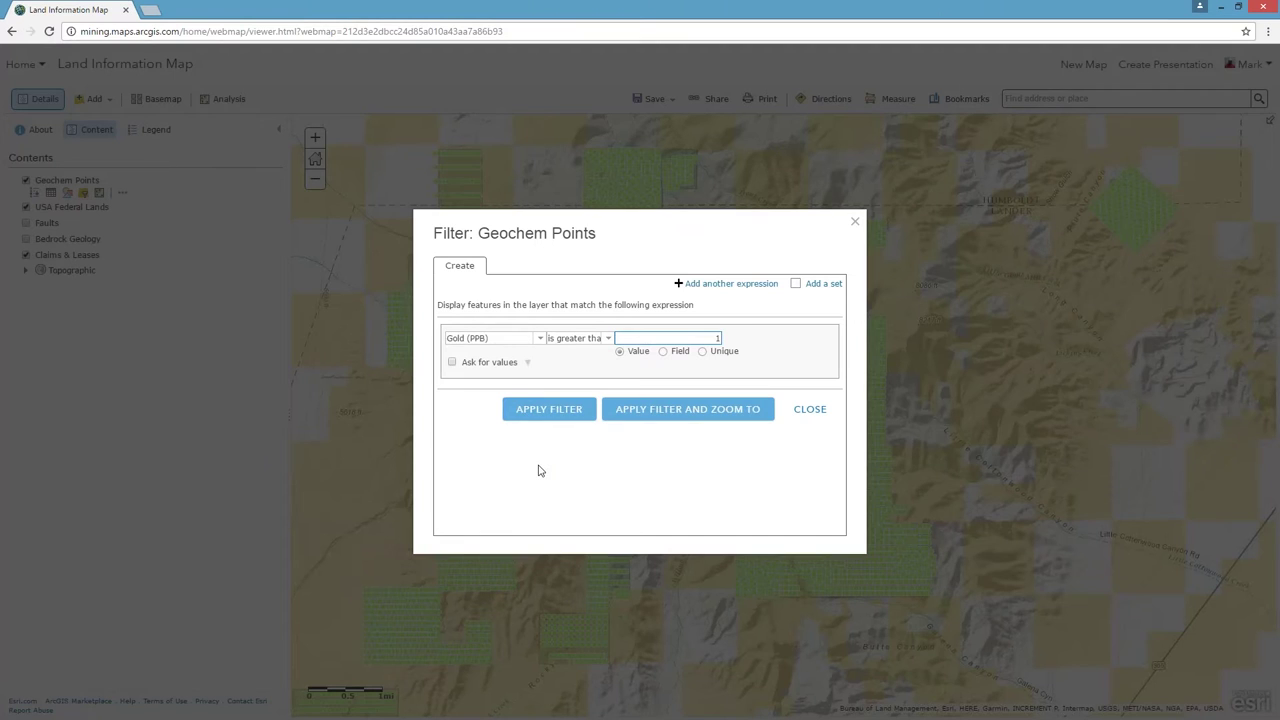
pyautogui.click(549, 409)
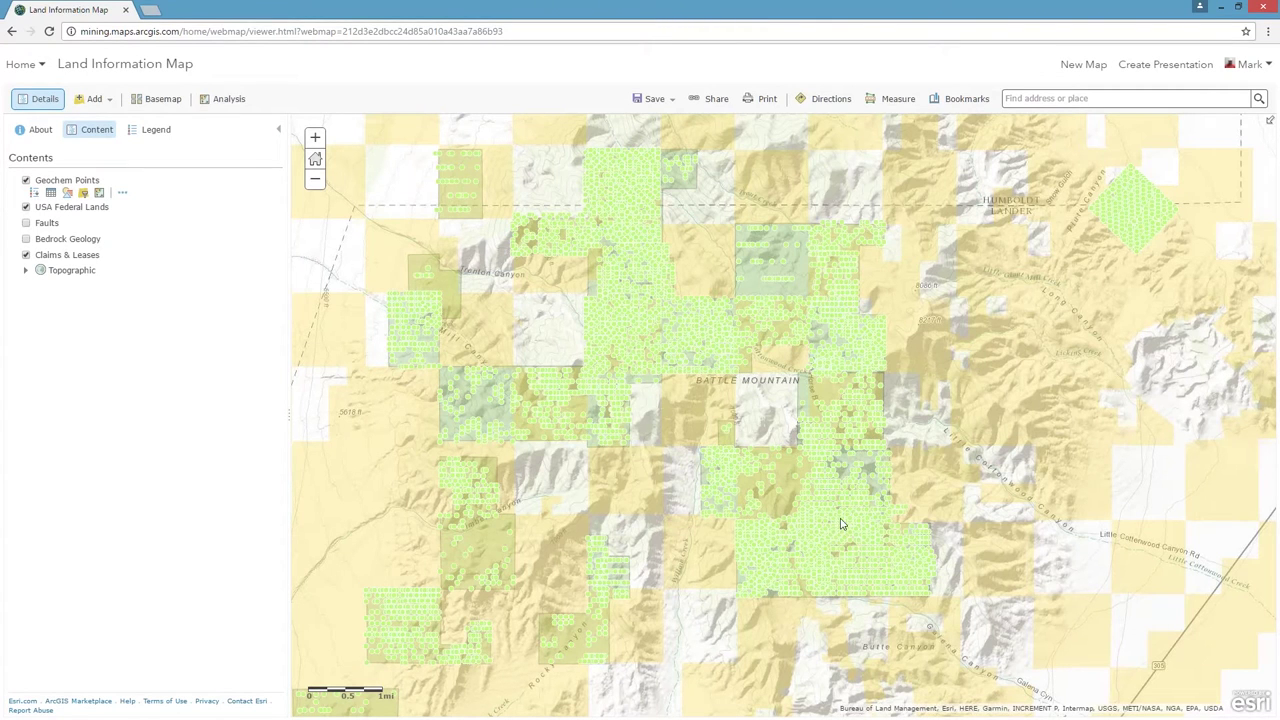
# - Start restyling the Geochem Points layer with Gold (PPB) as the attribute to show
pyautogui.click(69, 195)
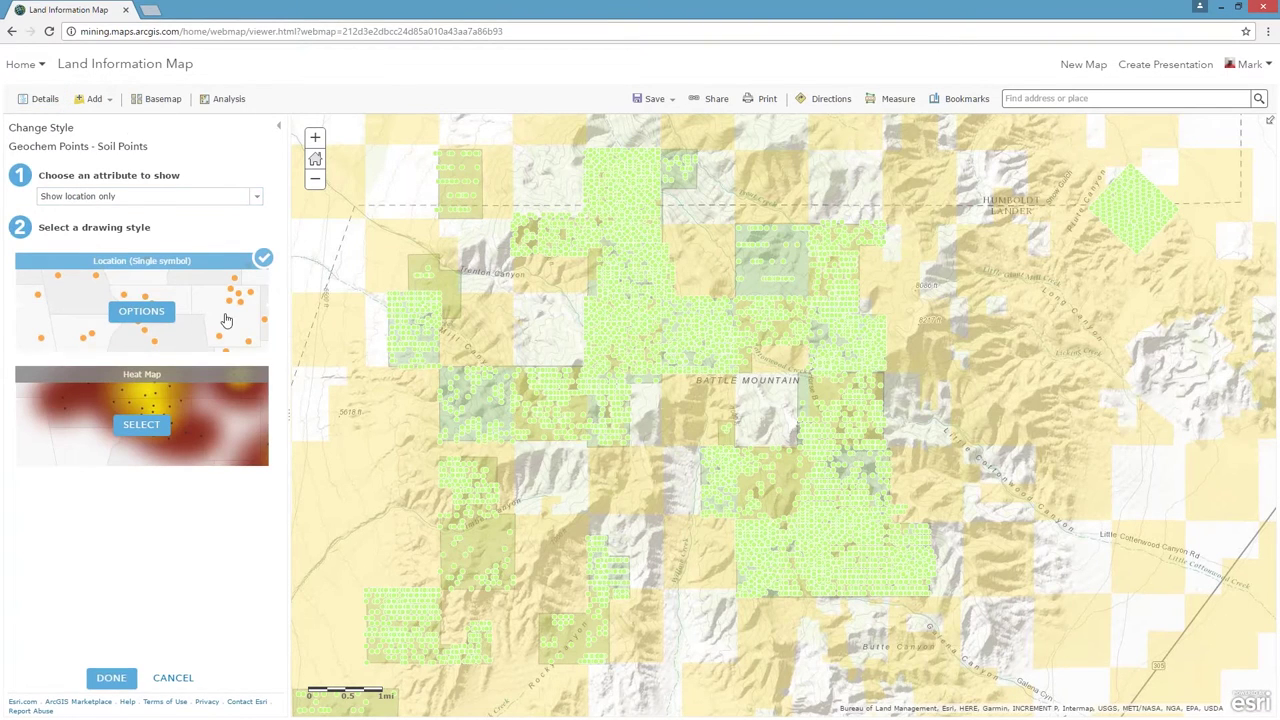
pyautogui.click(255, 197)
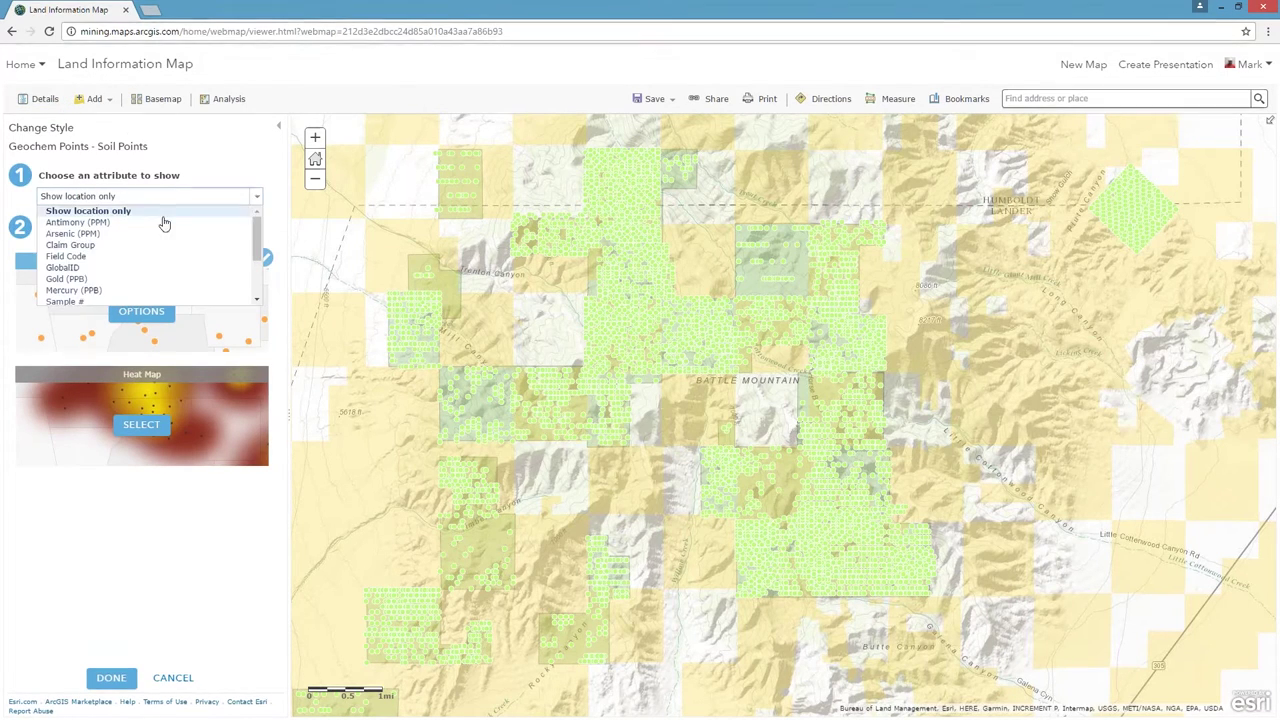
pyautogui.click(80, 279)
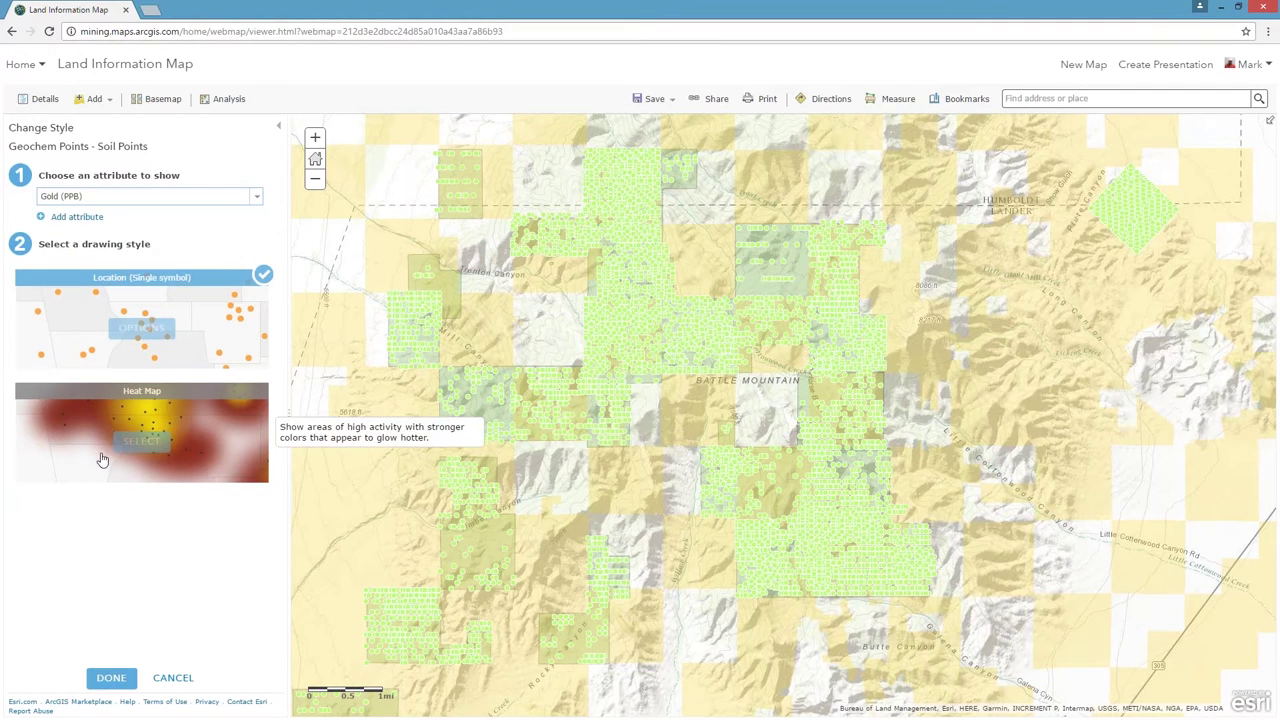
# - Try the Heat Map drawing style for the gold values and inspect it on the map
pyautogui.click(145, 443)
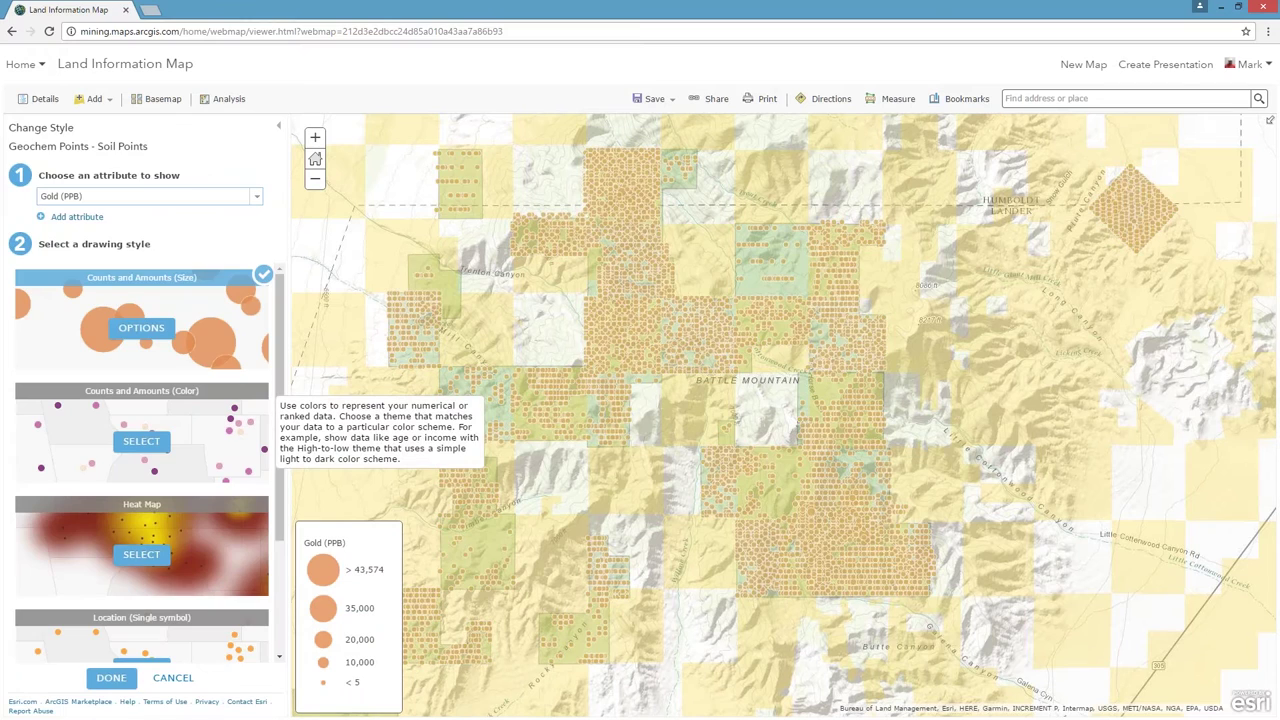
pyautogui.click(141, 555)
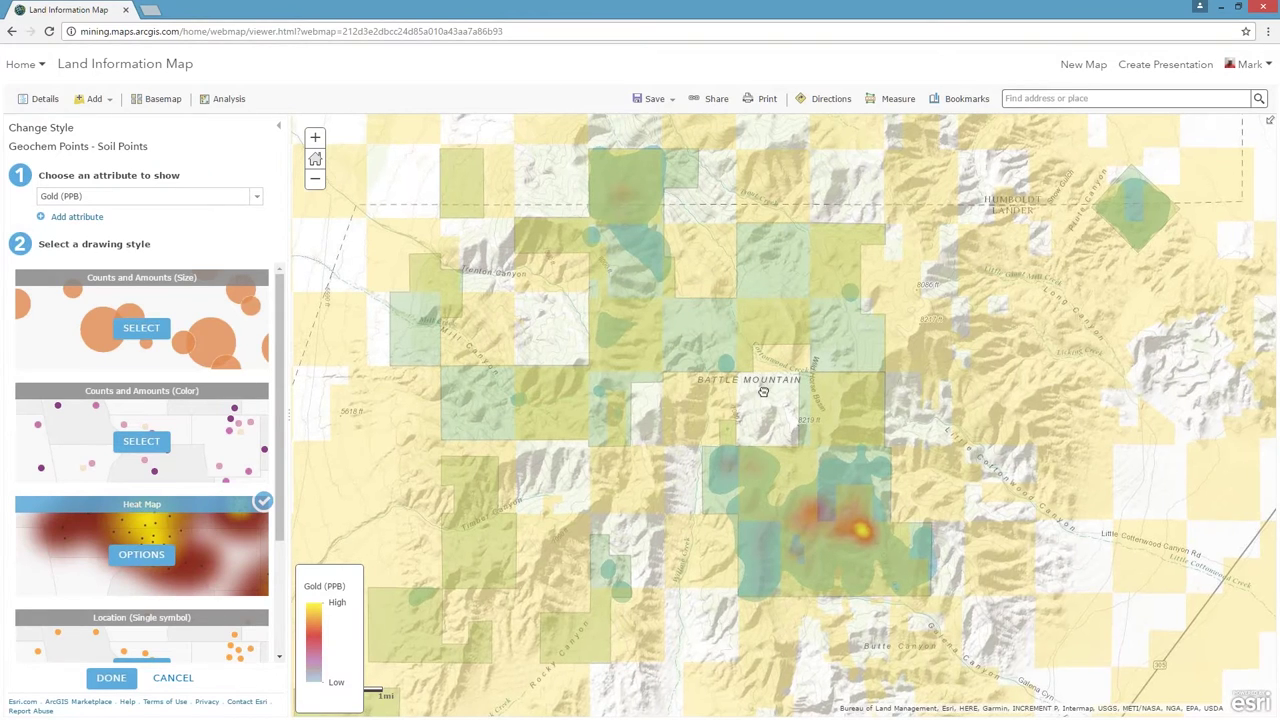
pyautogui.moveTo(752, 390); pyautogui.dragTo(777, 399)
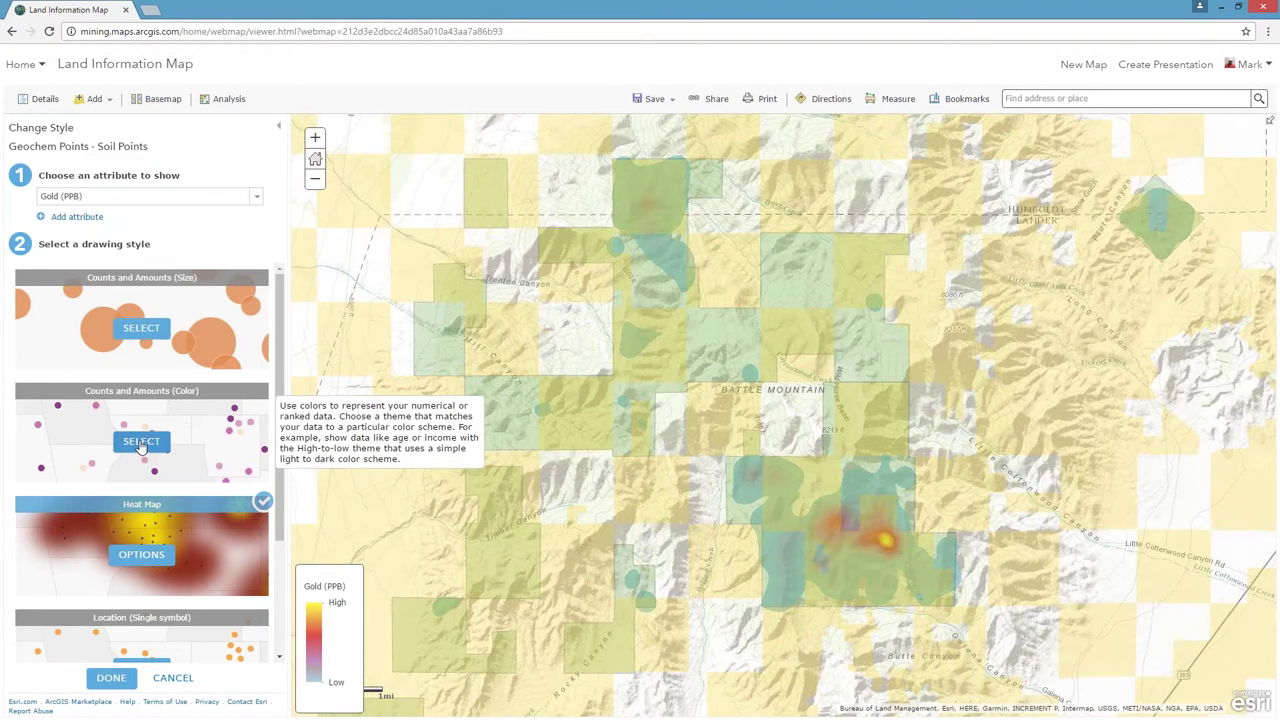
# - Style the Geochem Points with Counts and Amounts (Color) and set their per-feature transparency from Gold (PPB)
pyautogui.click(141, 444)
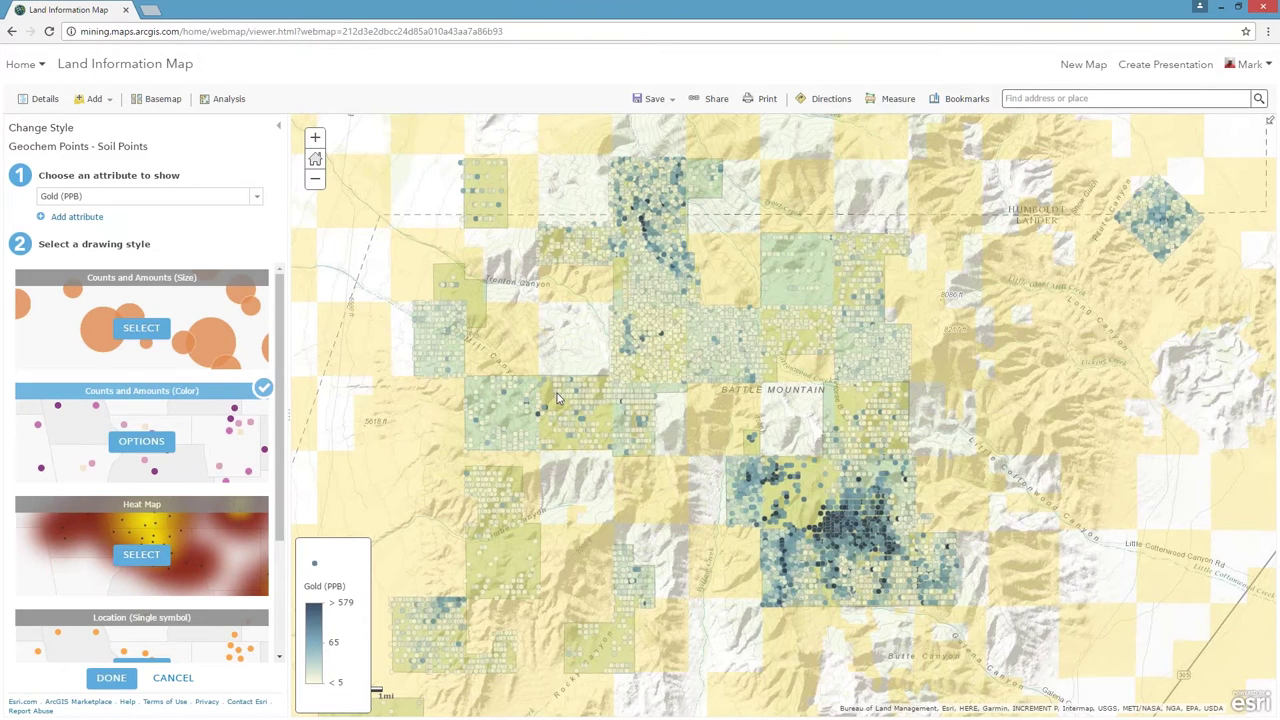
pyautogui.click(132, 438)
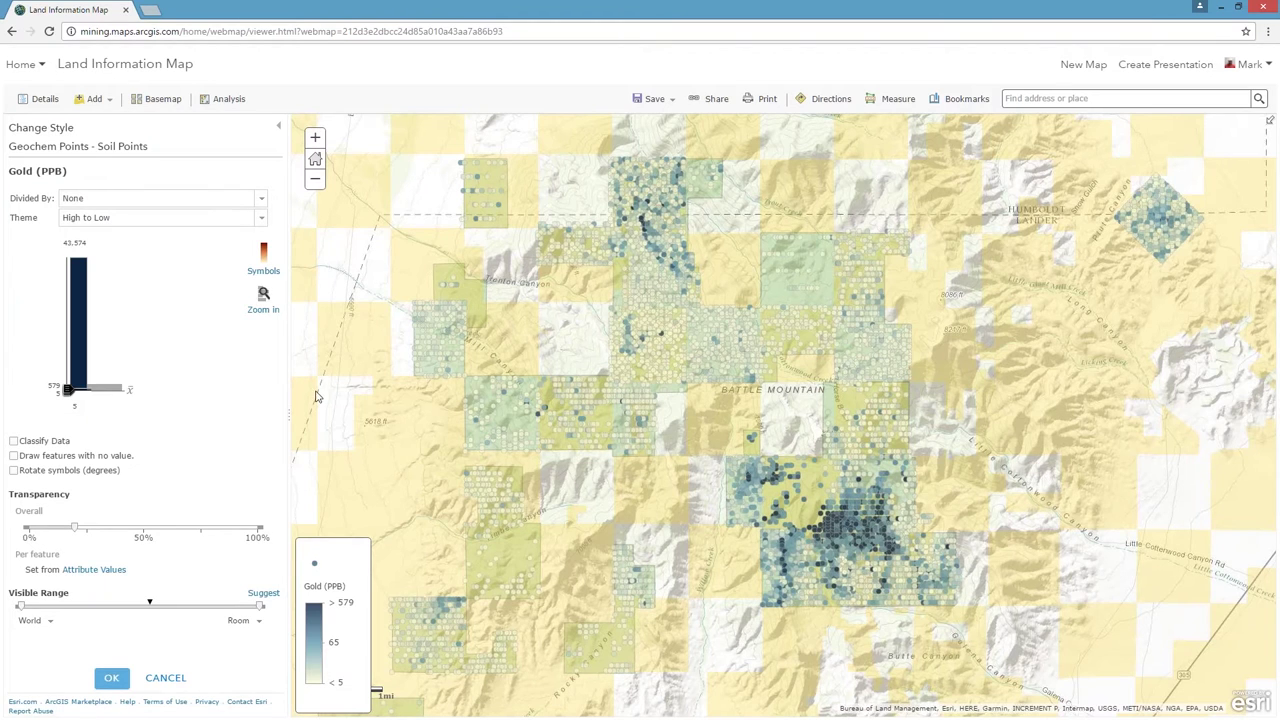
pyautogui.click(93, 574)
pyautogui.click(571, 405)
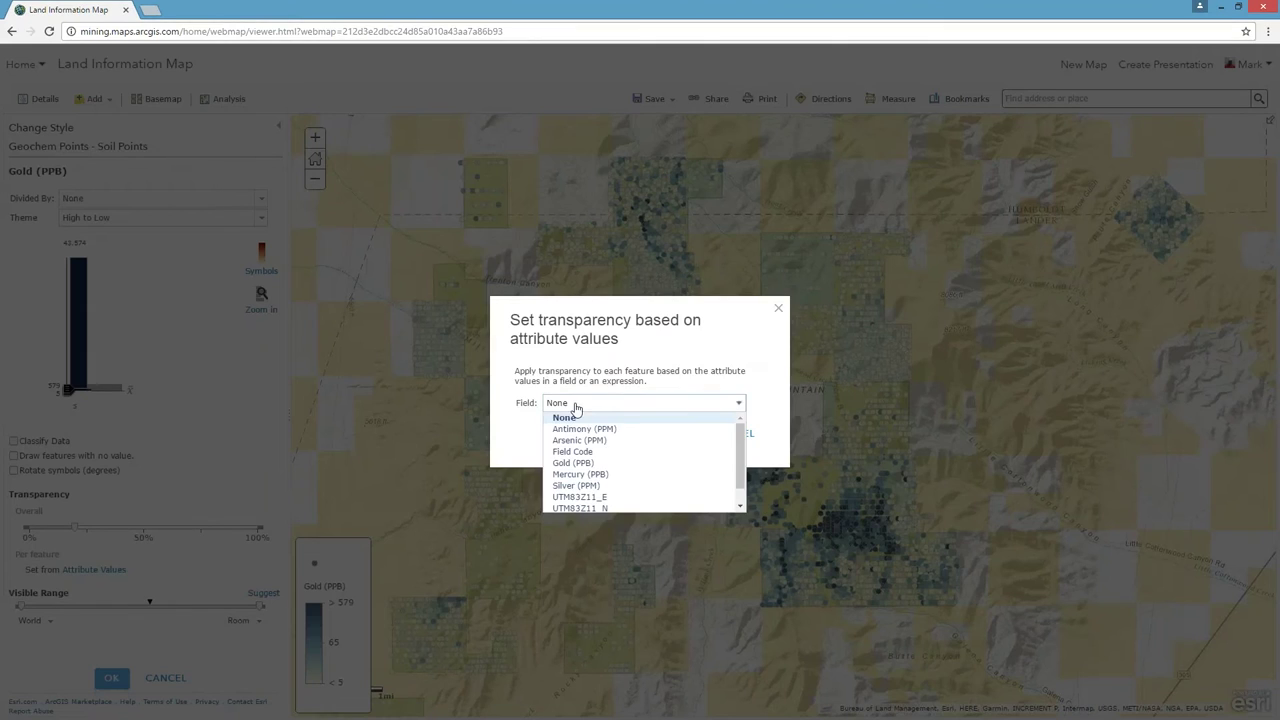
pyautogui.click(590, 465)
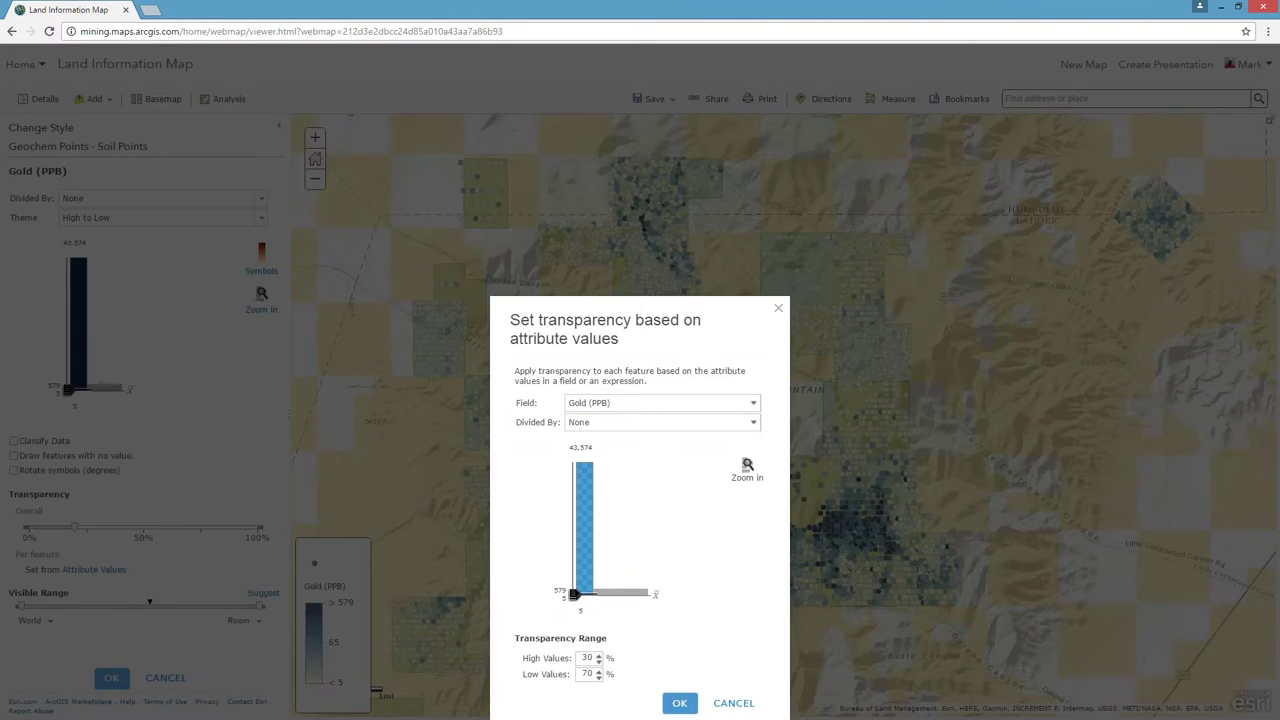
pyautogui.click(668, 701)
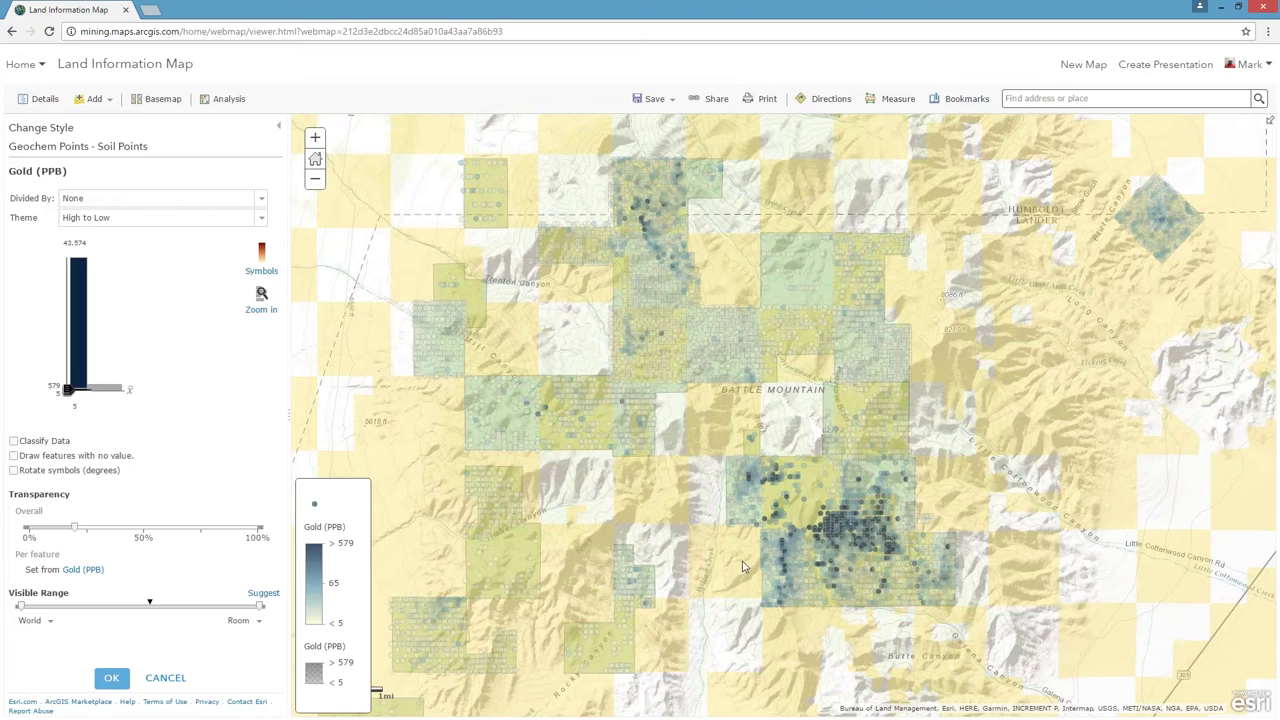
pyautogui.moveTo(743, 567); pyautogui.dragTo(739, 562)
pyautogui.moveTo(830, 511); pyautogui.dragTo(802, 479)
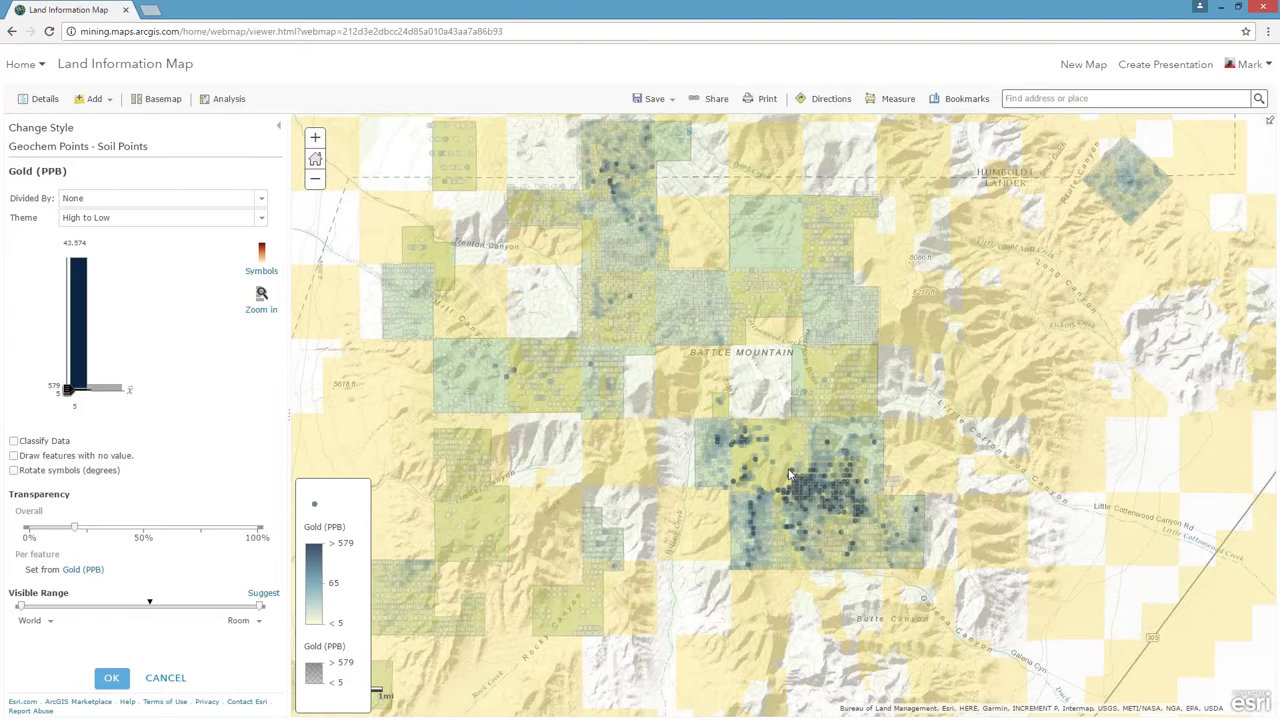
pyautogui.click(109, 678)
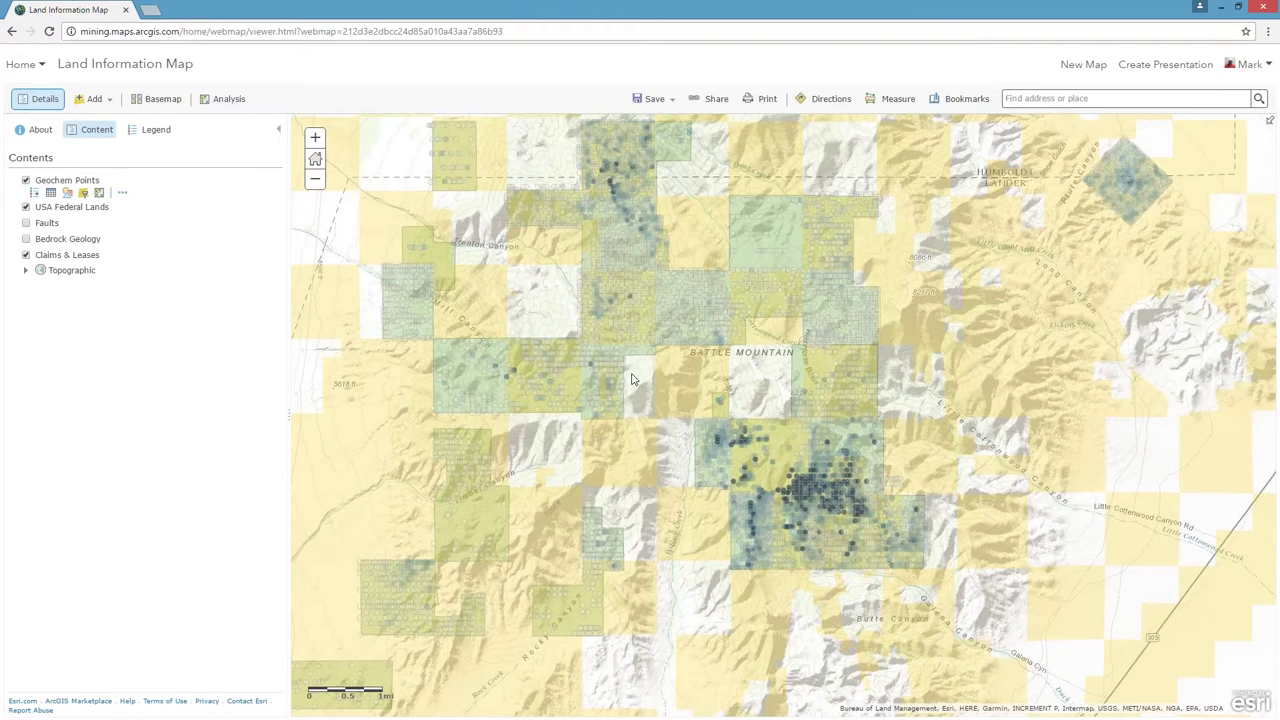
# - Set up an Interpolate Points analysis of Geochem Points on the Gold (PPB) field, optimized fully for speed
pyautogui.moveTo(631, 379); pyautogui.dragTo(662, 449)
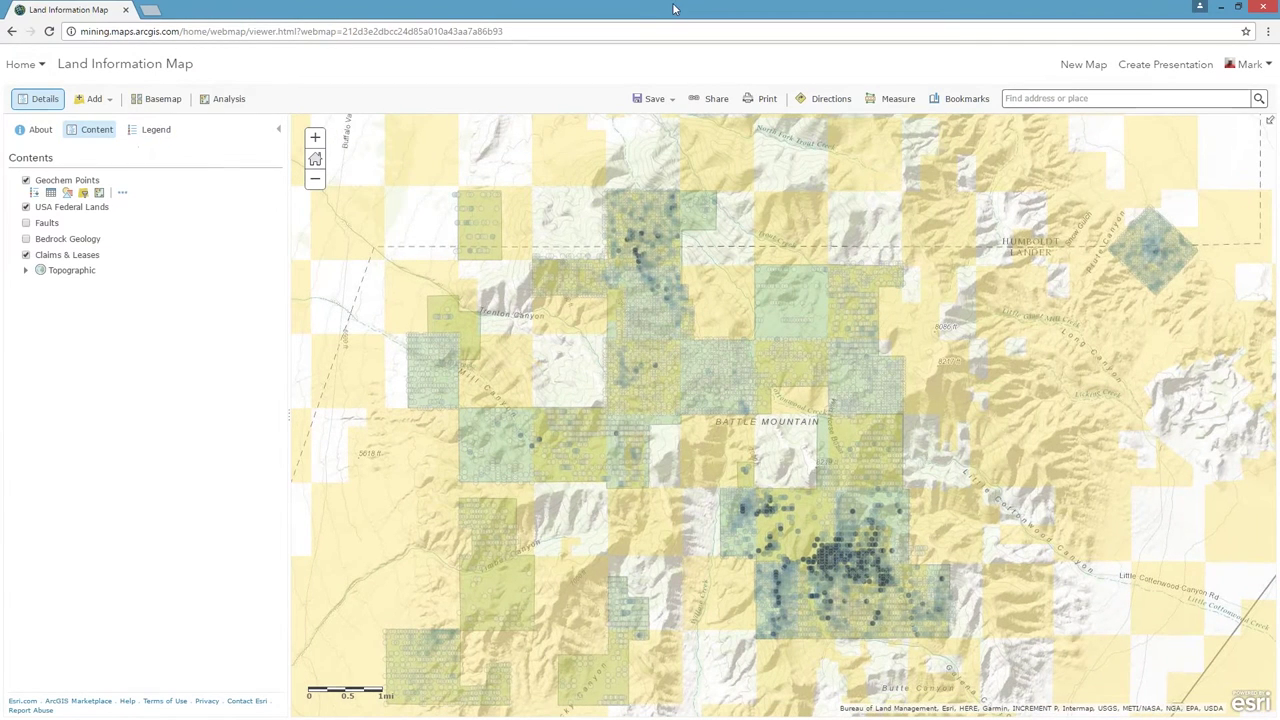
pyautogui.click(222, 102)
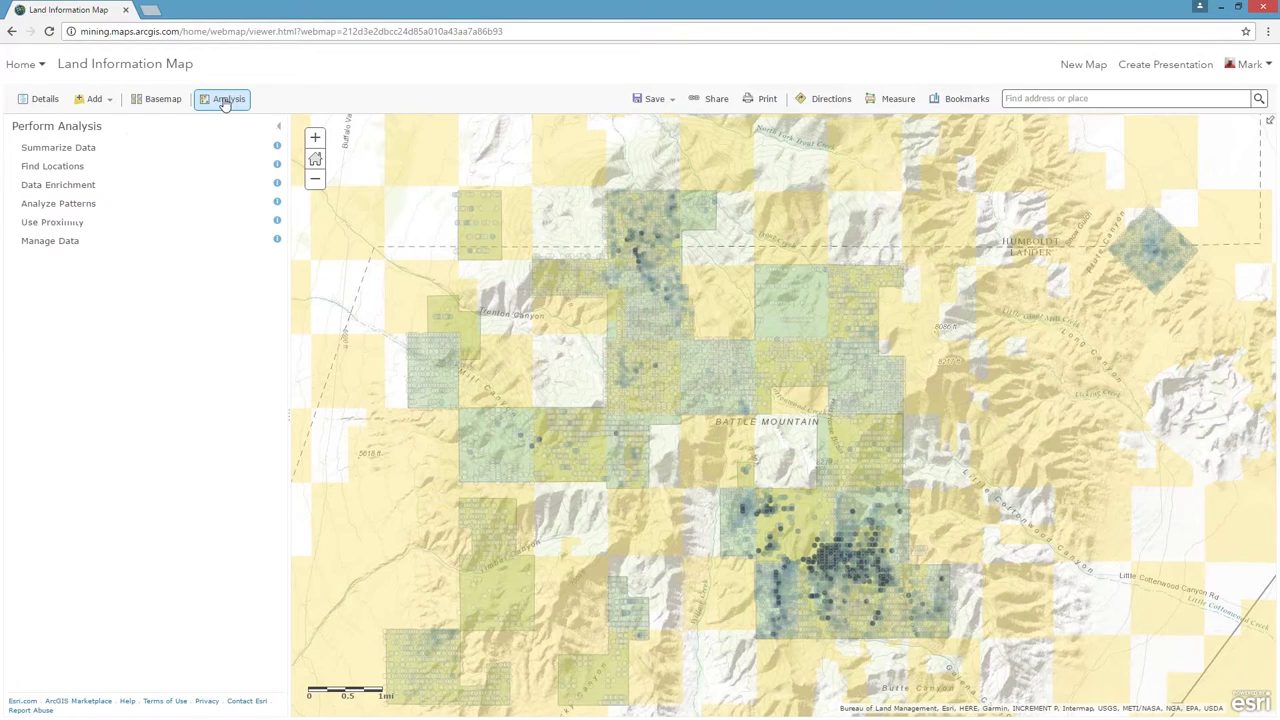
pyautogui.click(72, 203)
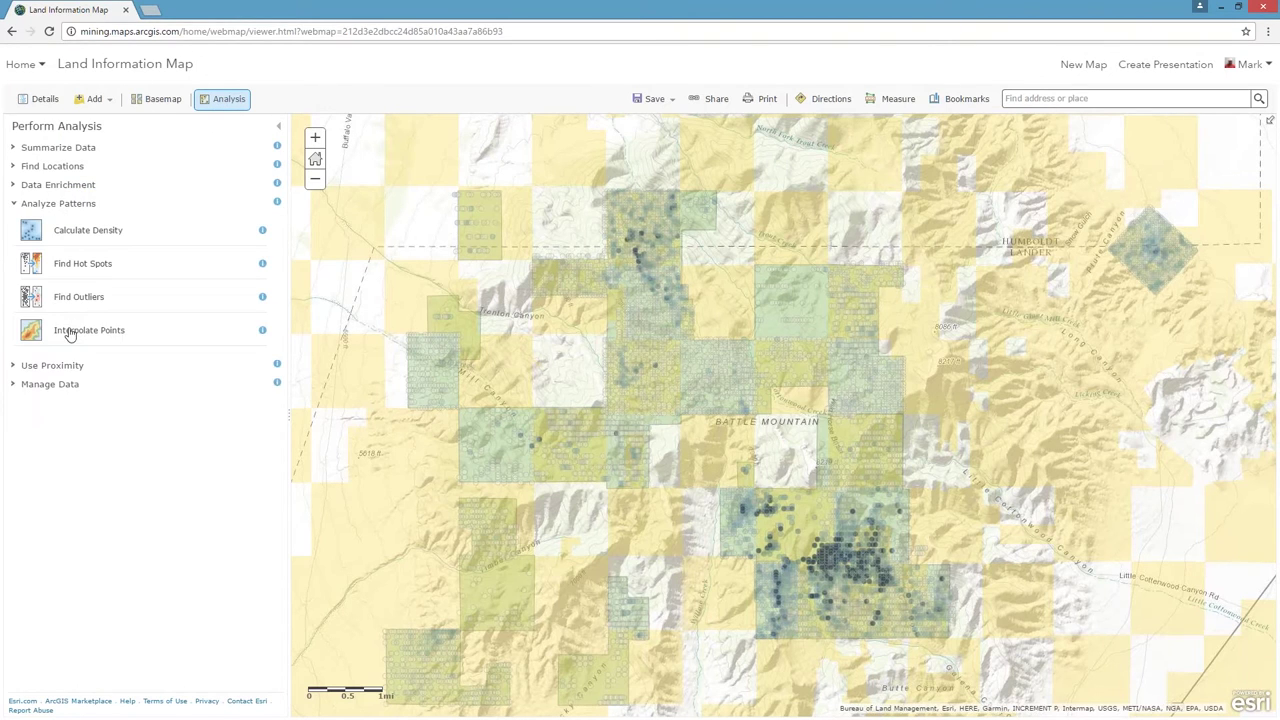
pyautogui.click(99, 333)
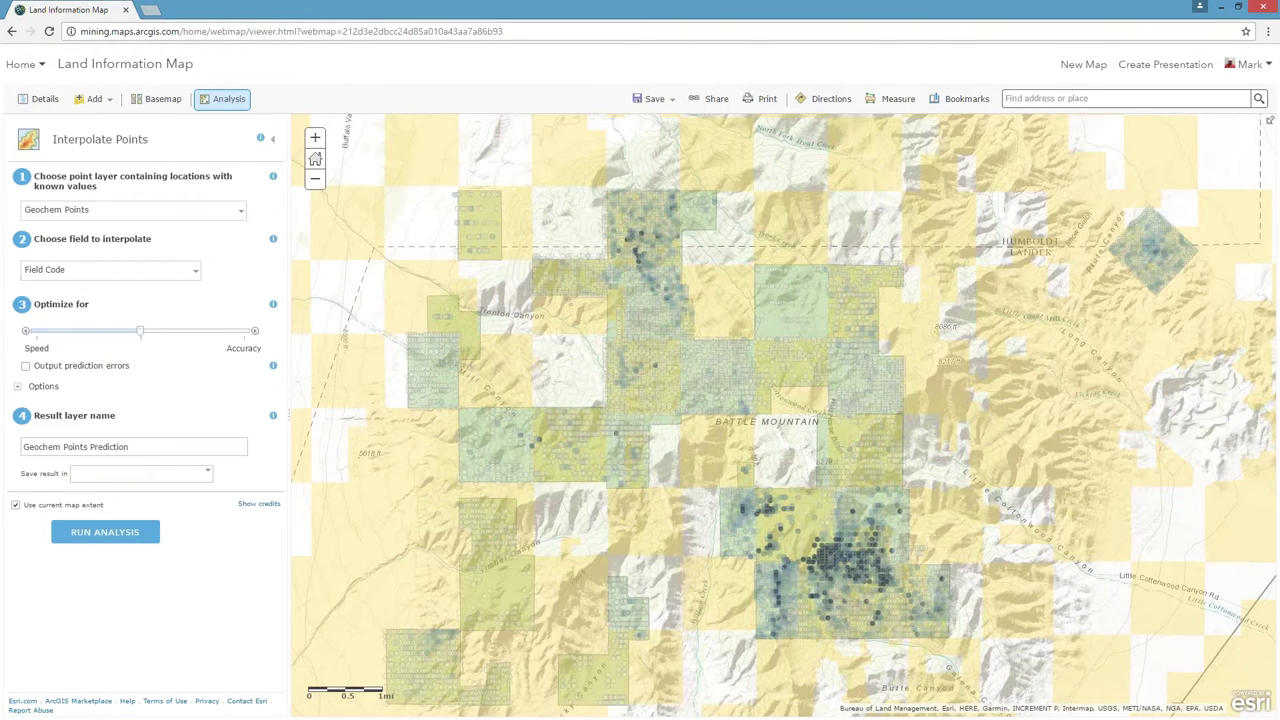
pyautogui.click(192, 272)
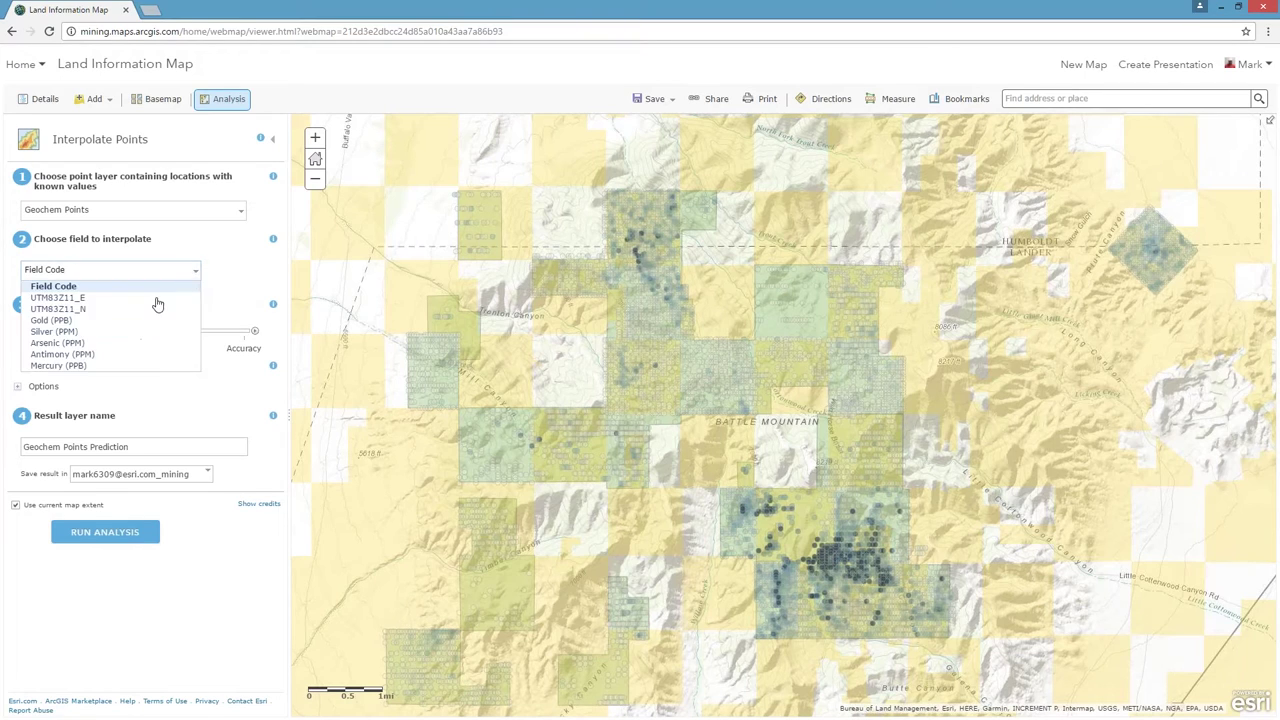
pyautogui.click(80, 320)
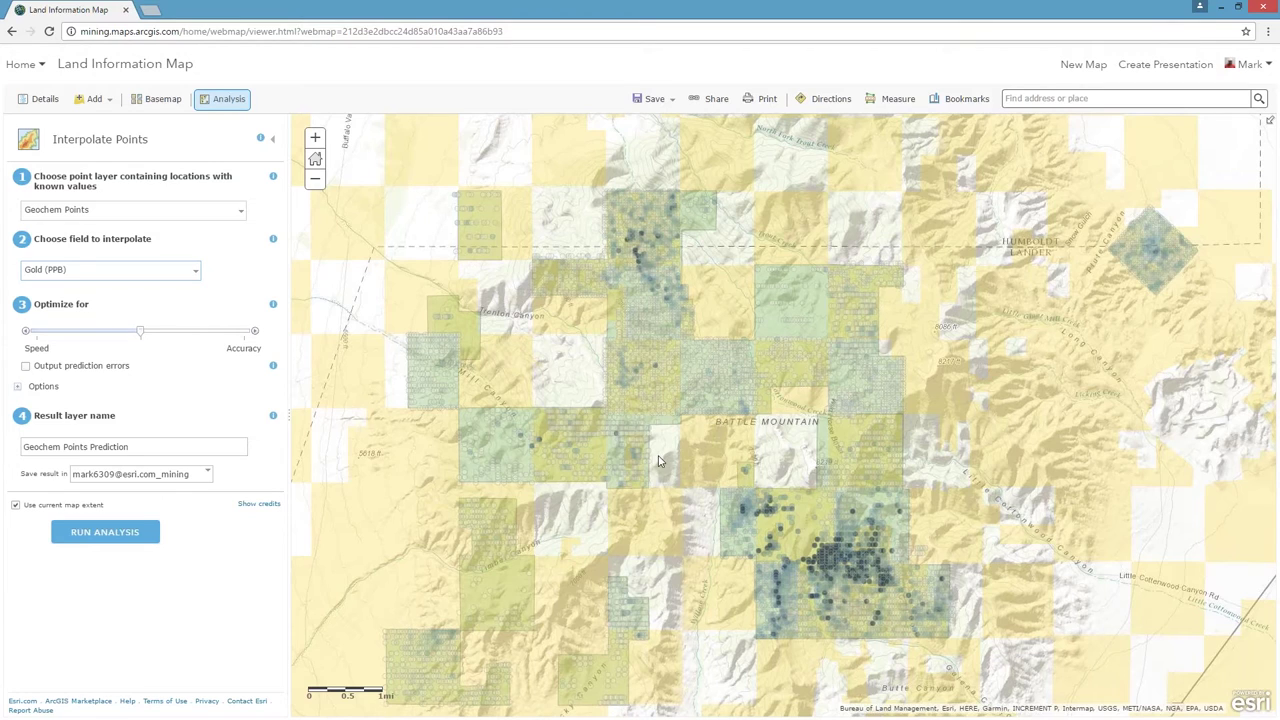
pyautogui.moveTo(140, 331); pyautogui.dragTo(36, 331)
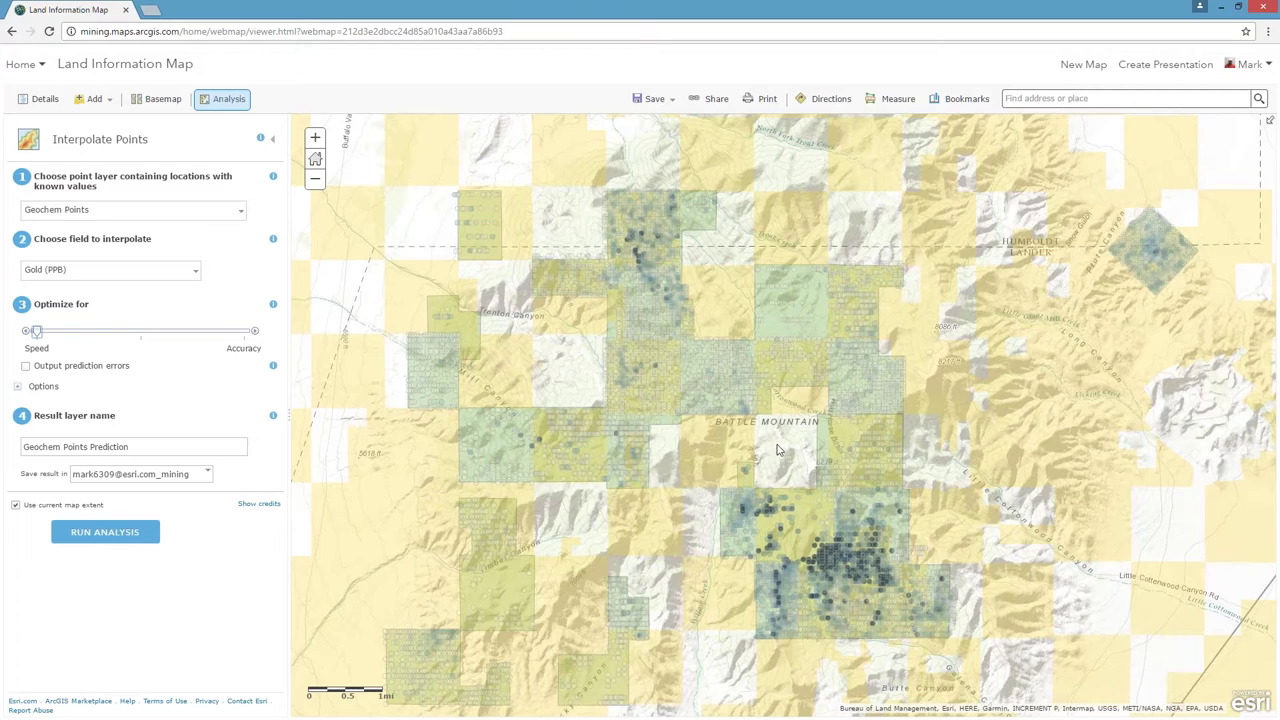
# - Name the result layer Gold Interpolation and run the interpolation analysis
pyautogui.click(147, 443)
pyautogui.moveTo(130, 447); pyautogui.dragTo(22, 447)
pyautogui.write('Gold Interpolation')
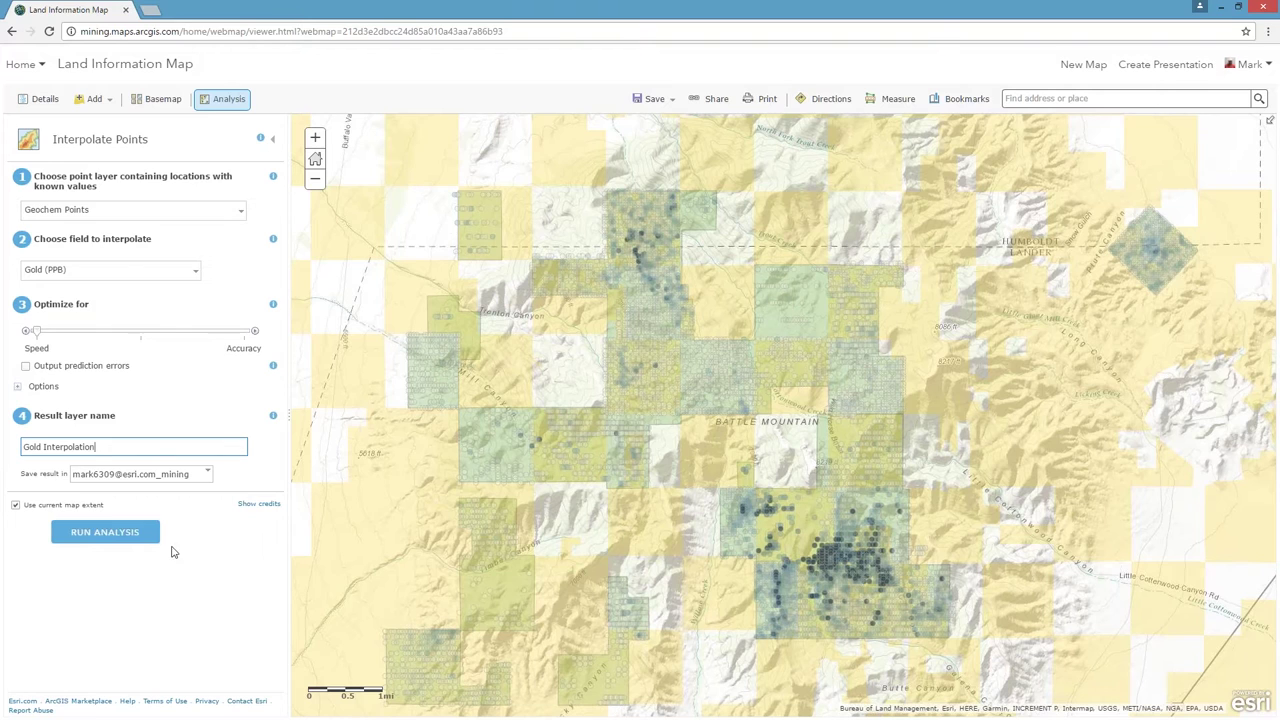
pyautogui.click(105, 532)
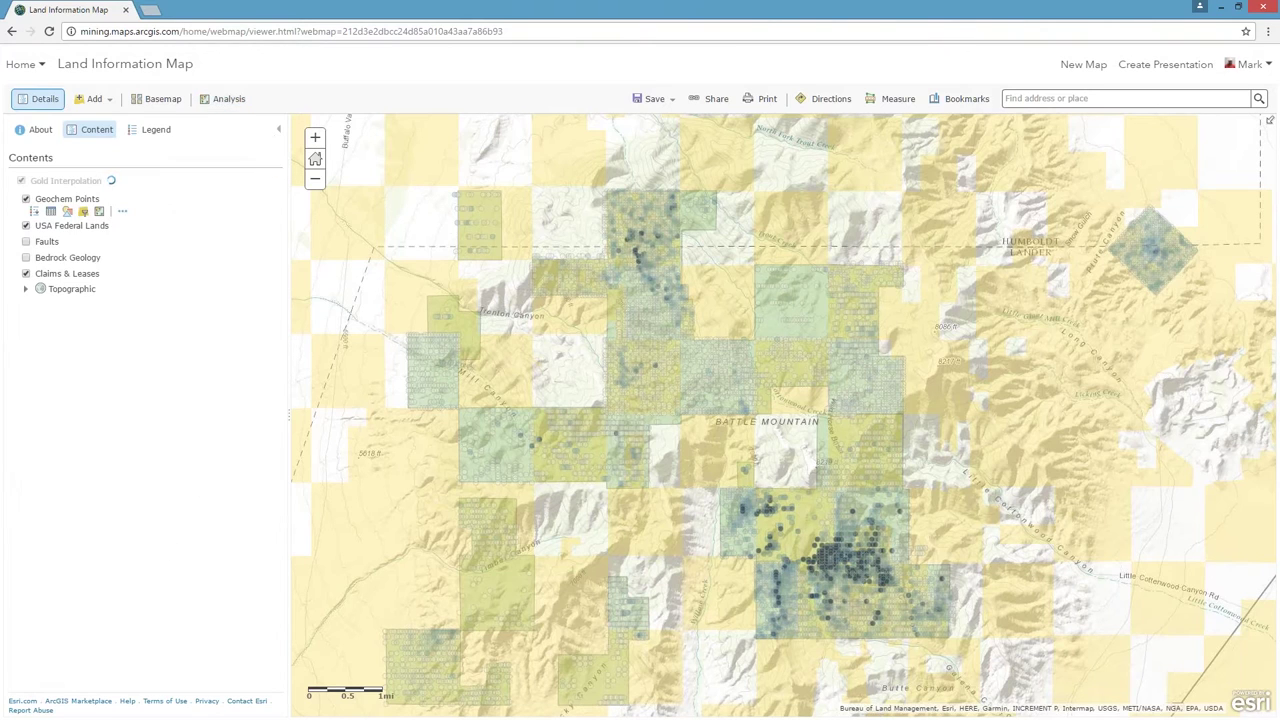
# - Look through the analysis tools for summarizing data, analyzing patterns and using proximity
pyautogui.click(222, 104)
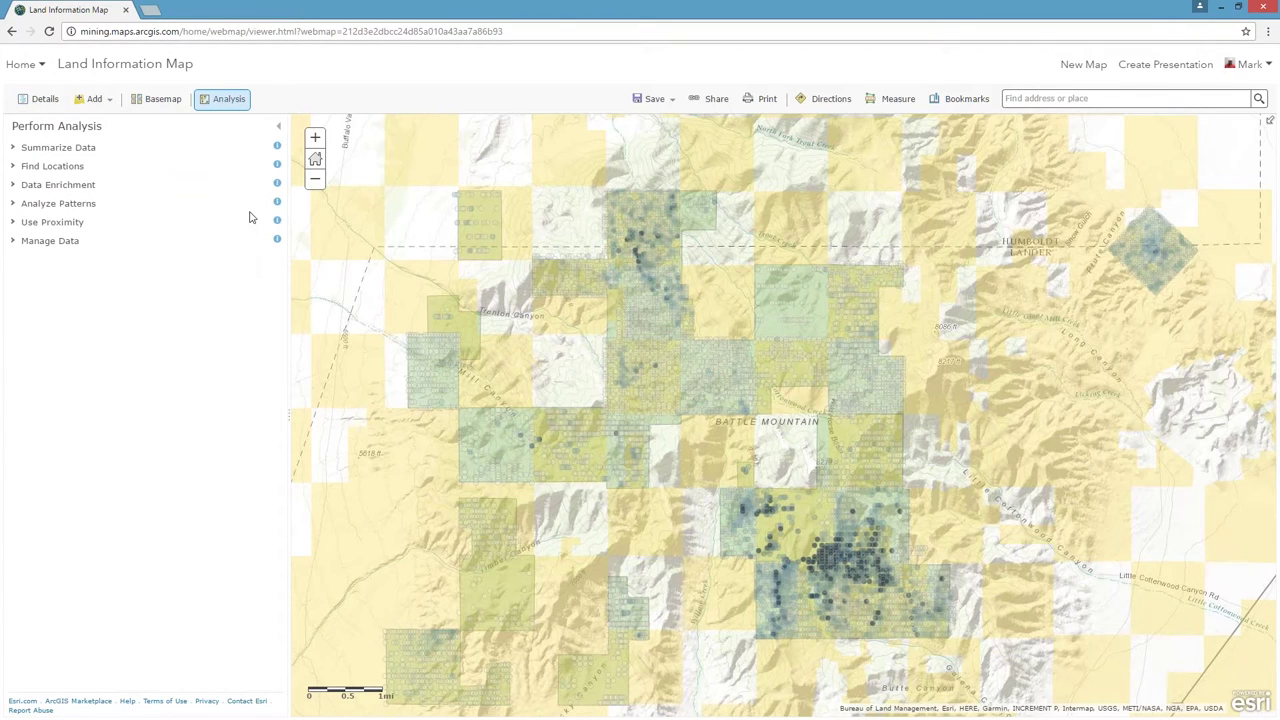
pyautogui.click(91, 150)
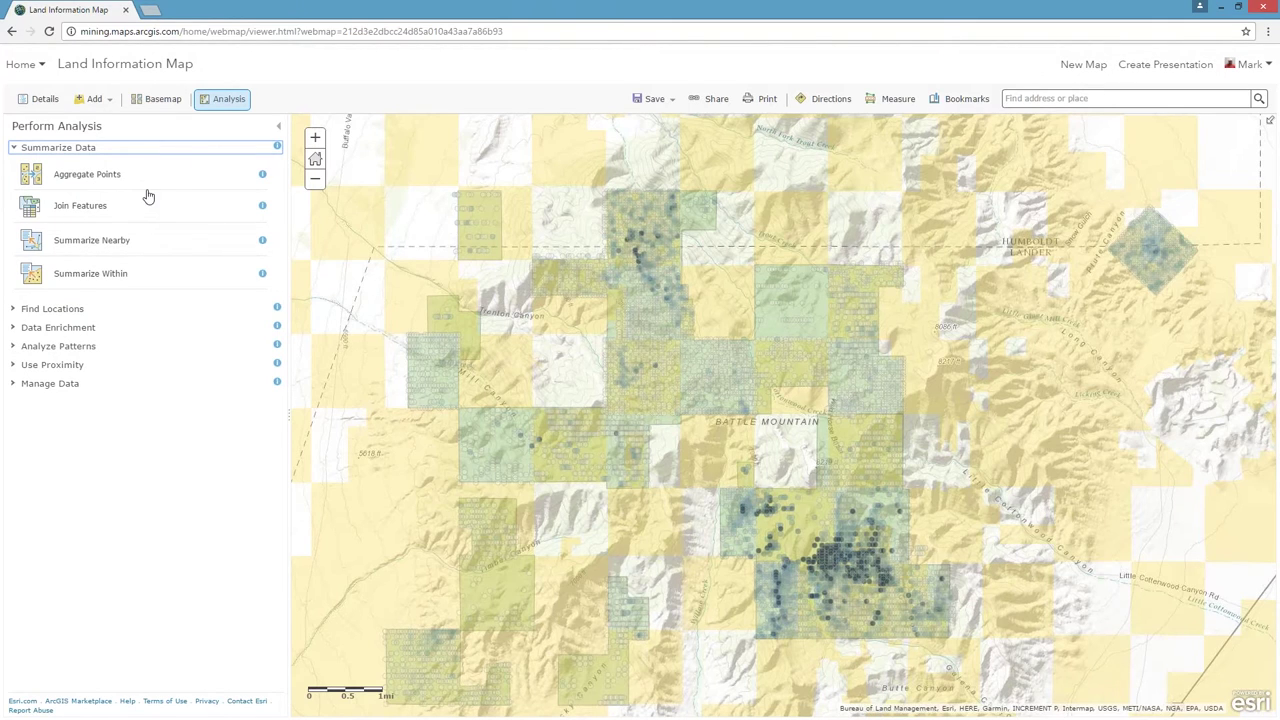
pyautogui.click(73, 347)
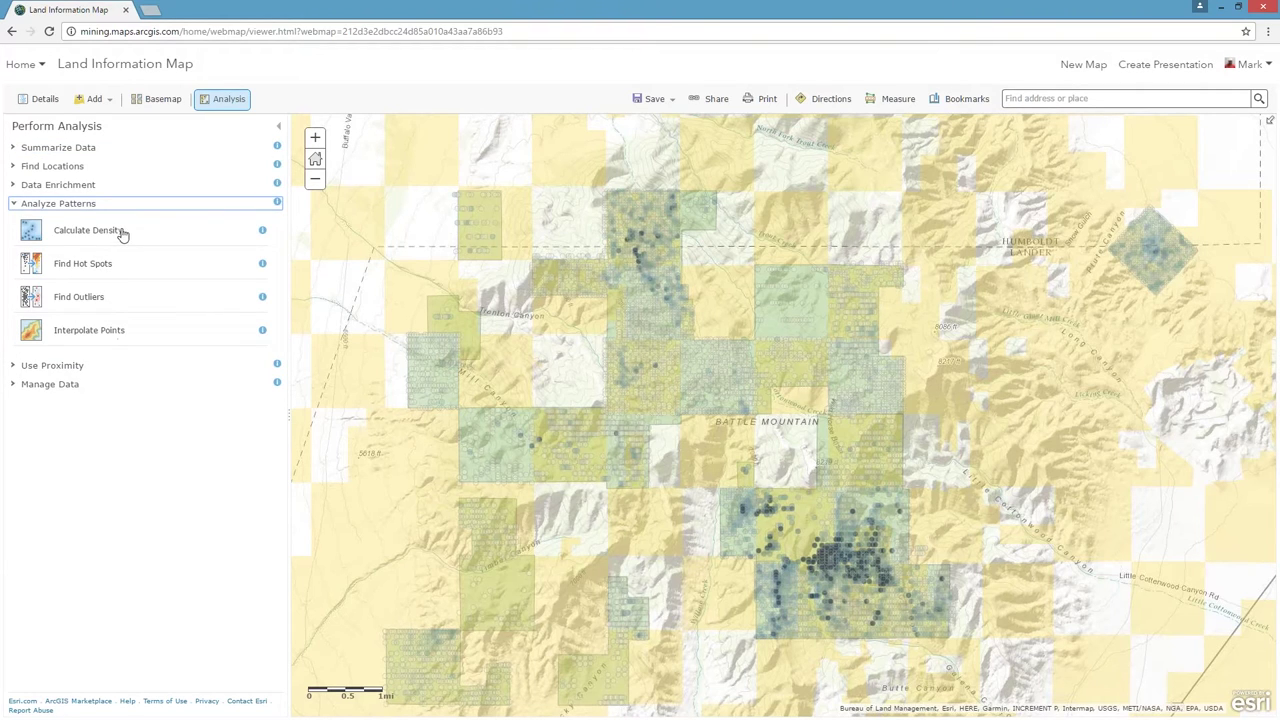
pyautogui.click(80, 365)
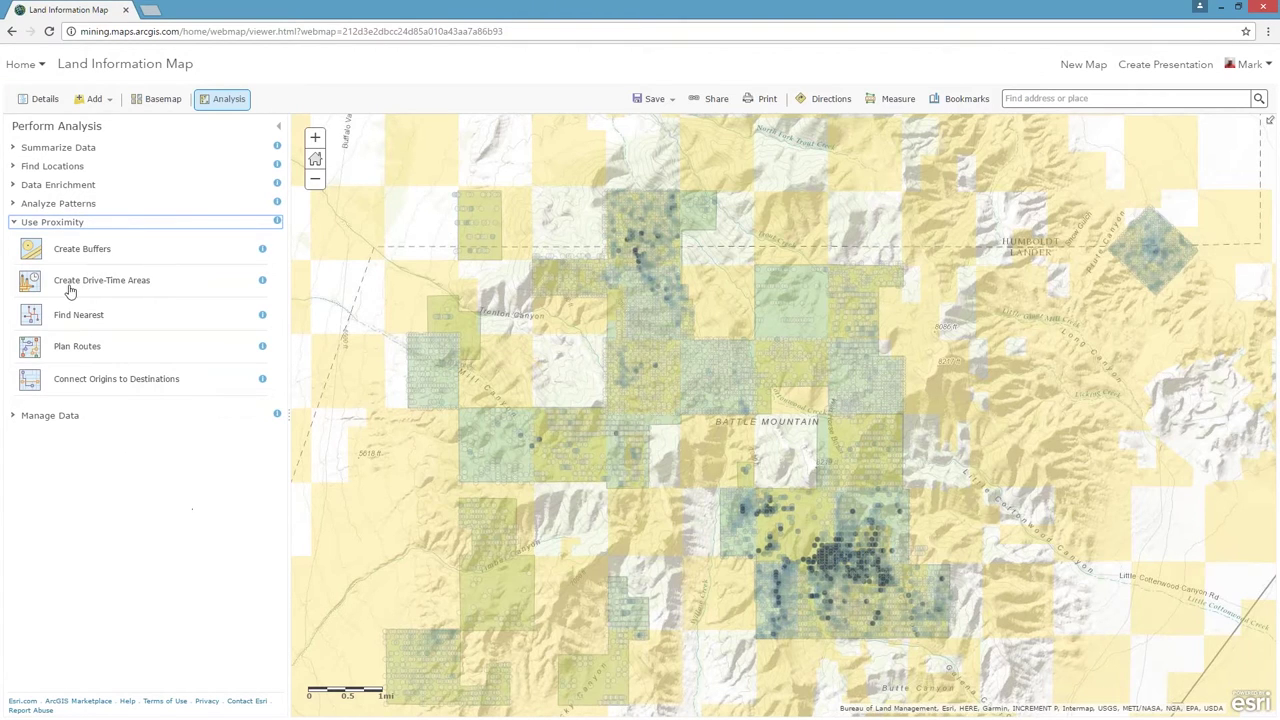
pyautogui.click(268, 126)
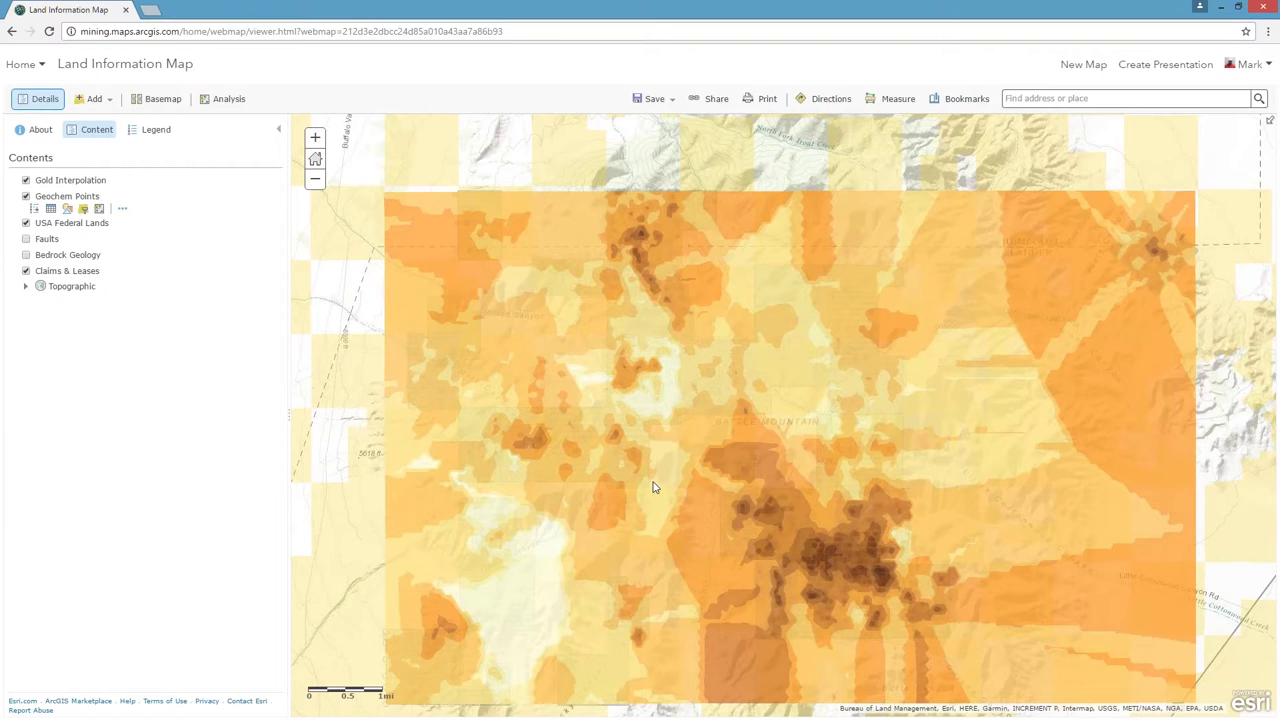
# - Restyle the Gold Interpolation layer with the Counts and Amounts (Color) drawing style based on the Classes attribute
pyautogui.moveTo(653, 487); pyautogui.dragTo(617, 380)
pyautogui.moveTo(84, 186)
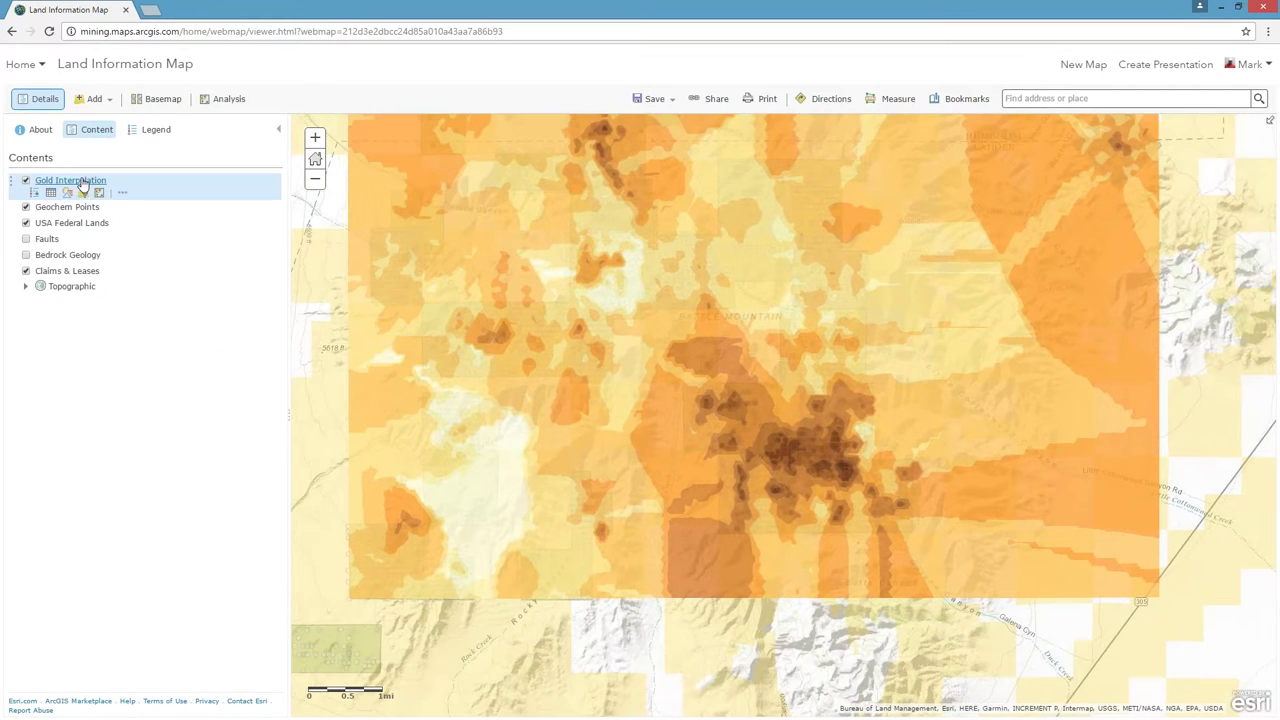
pyautogui.click(67, 193)
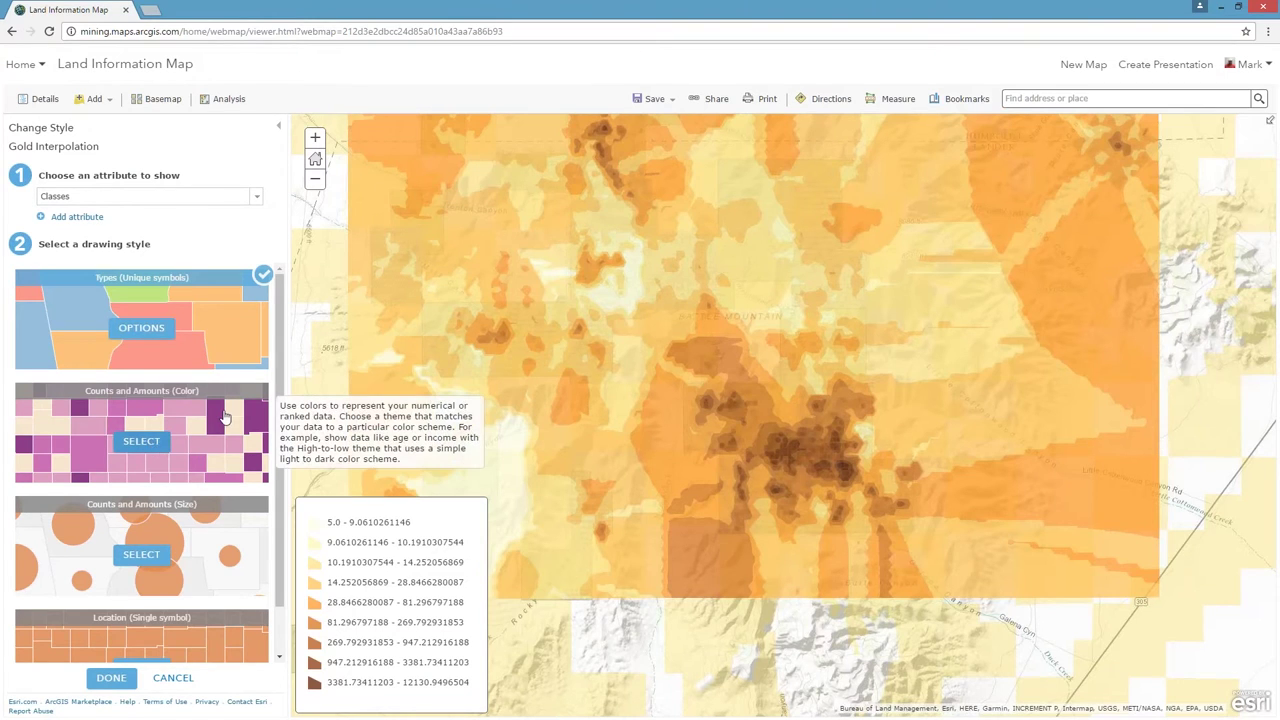
pyautogui.click(150, 444)
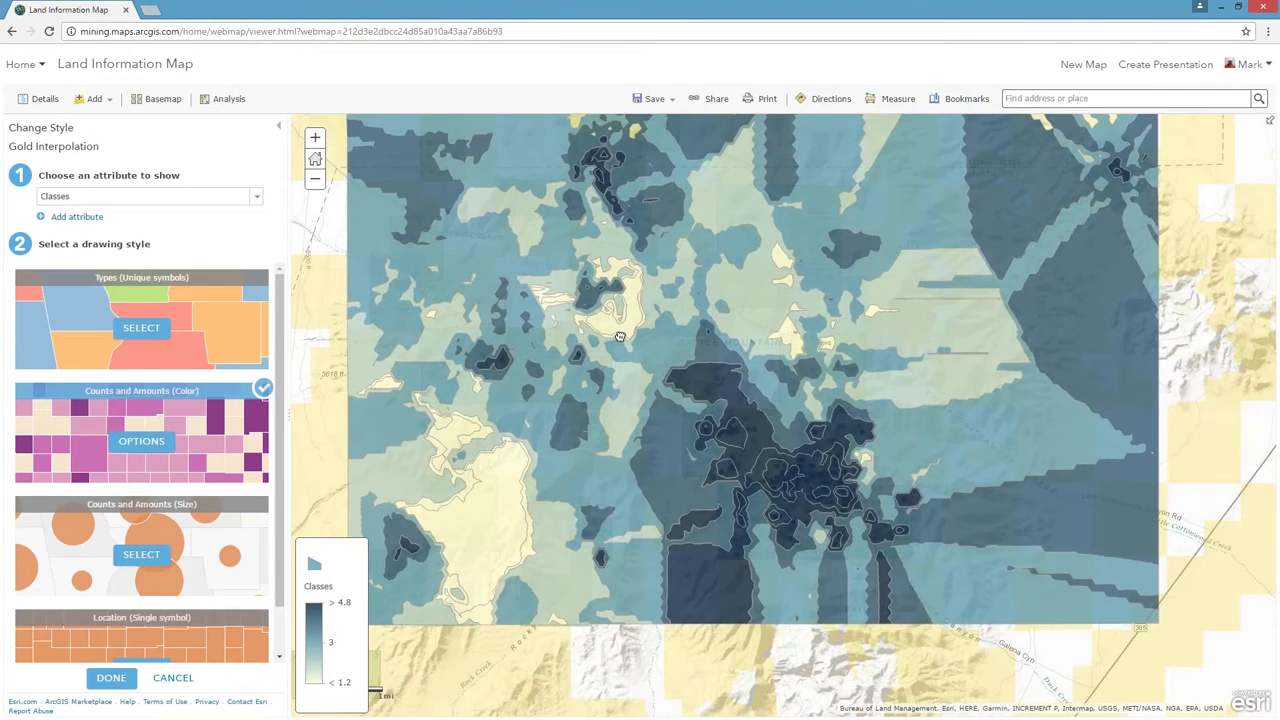
pyautogui.click(111, 677)
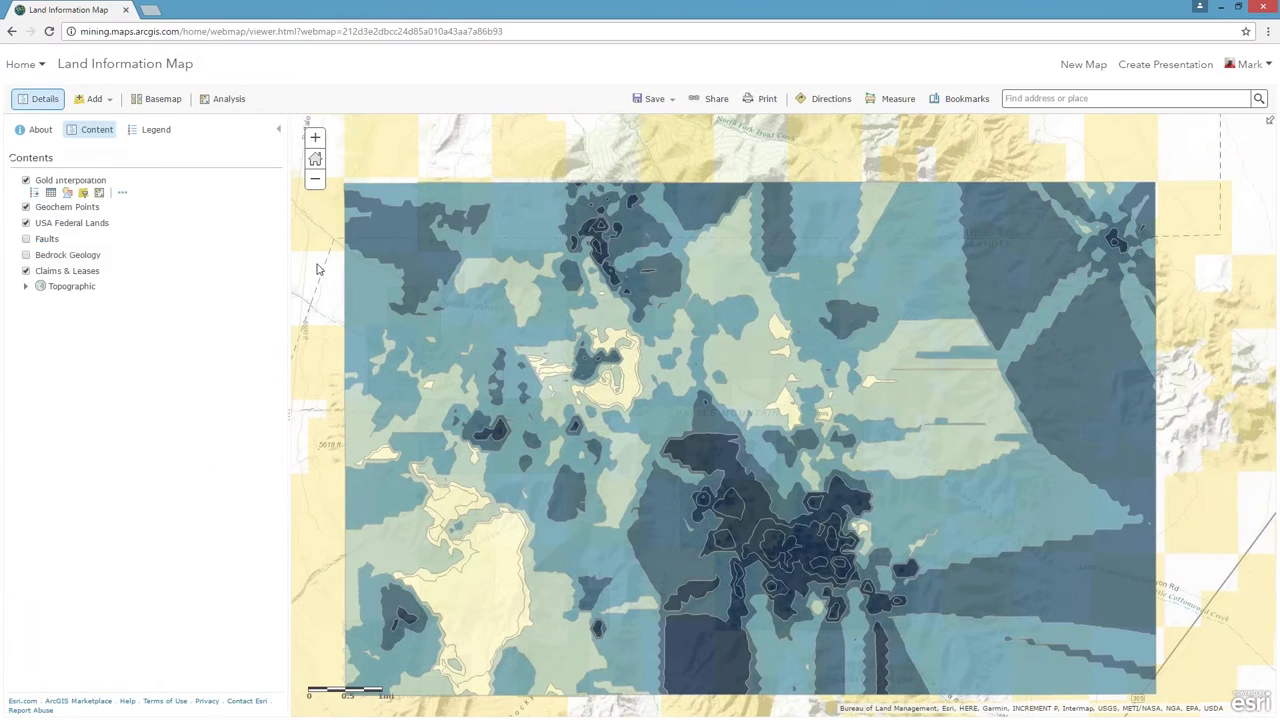
# - Hide the USA Federal Lands layer and move Claims & Leases above Gold Interpolation in the layer order
pyautogui.click(26, 223)
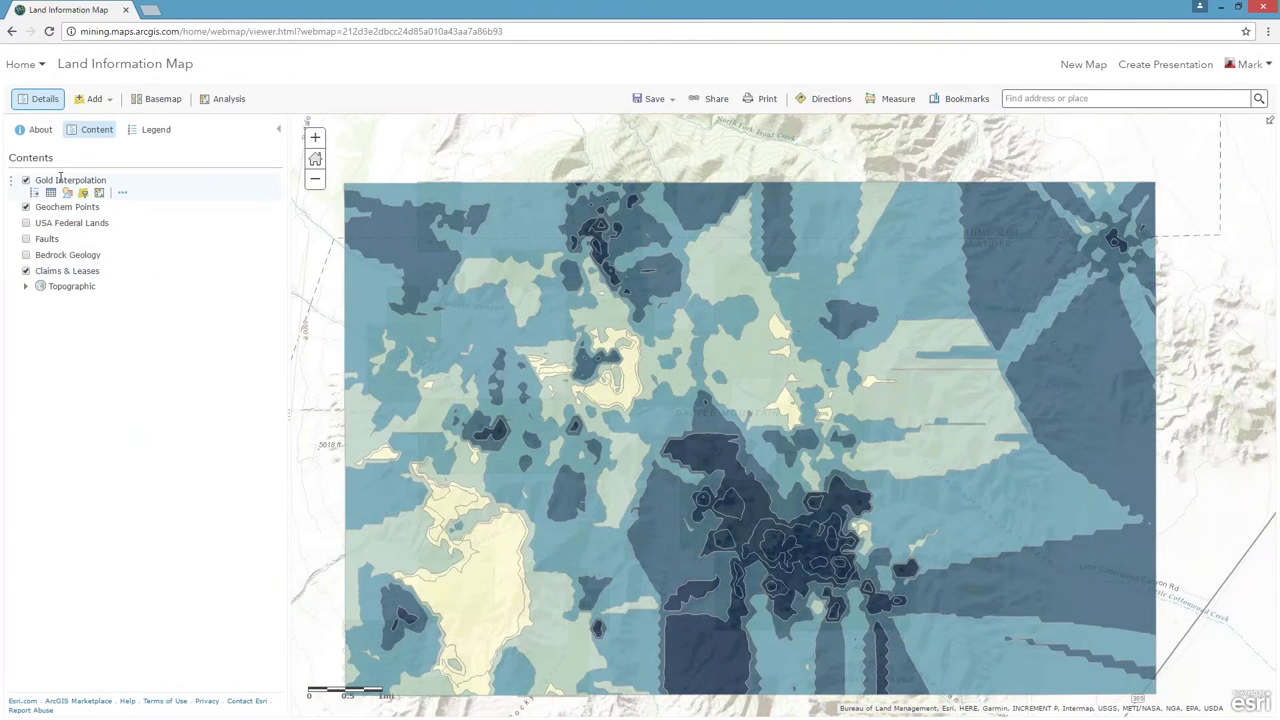
pyautogui.moveTo(12, 271); pyautogui.dragTo(23, 181)
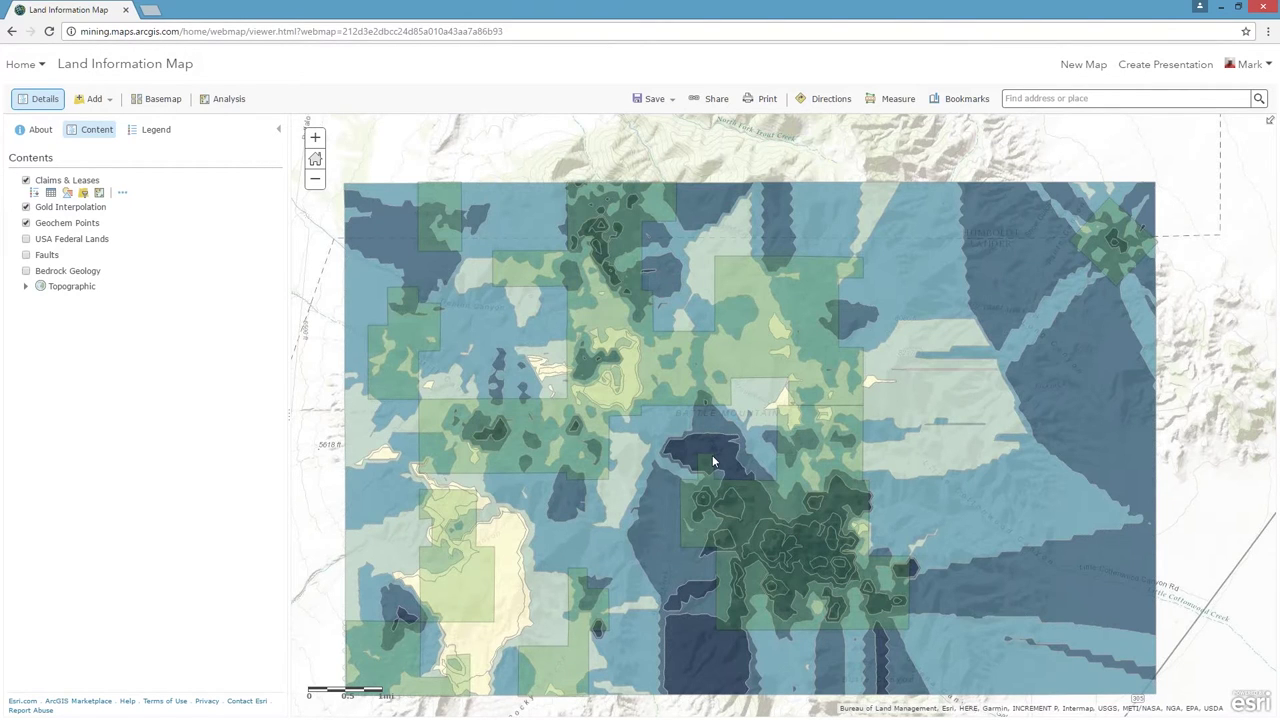
pyautogui.scroll(1, 712, 455)
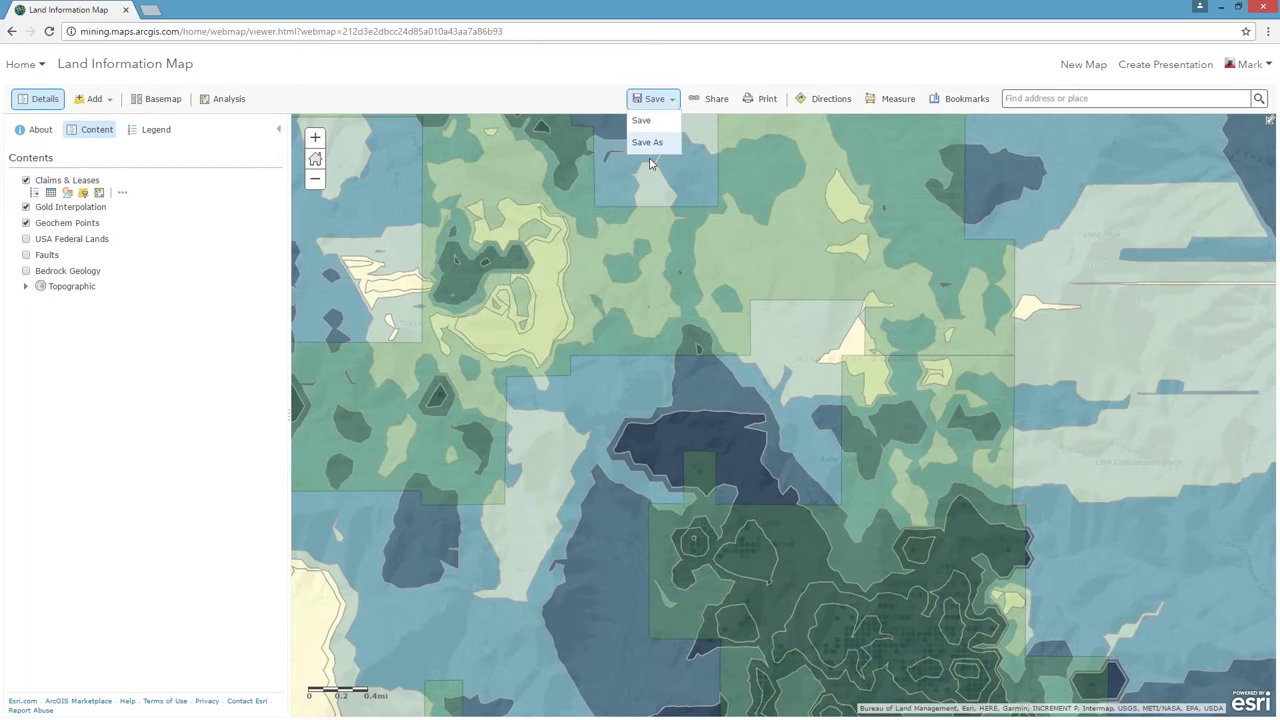
# - Save a copy of the map titled Gold Assay with the additional tag gold
pyautogui.write('Gold Assay')
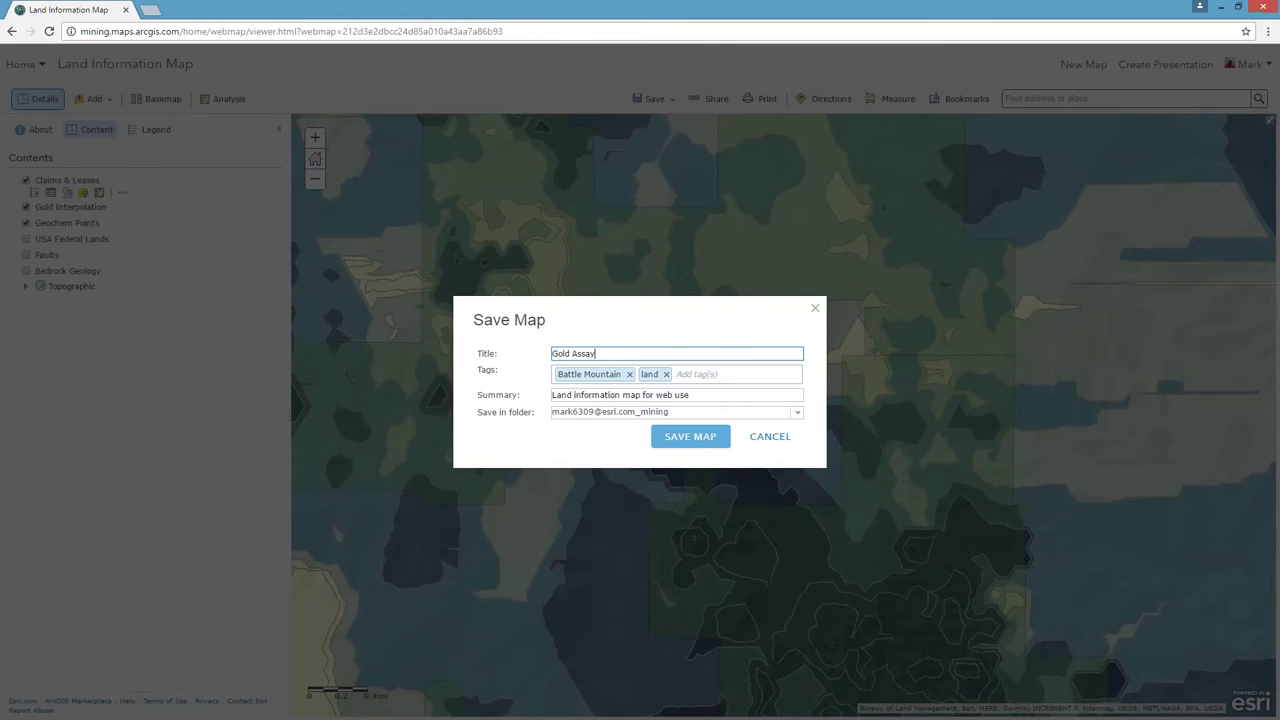
pyautogui.click(705, 373)
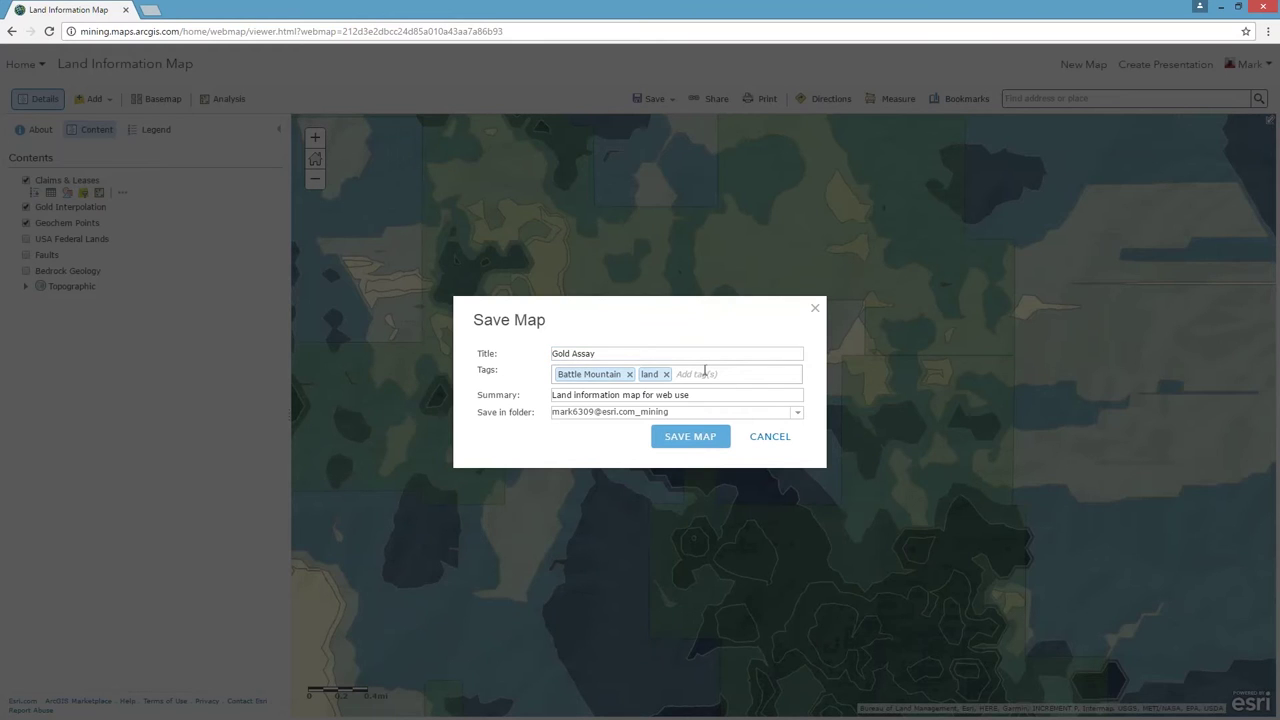
pyautogui.write('gold')
pyautogui.press('Return')
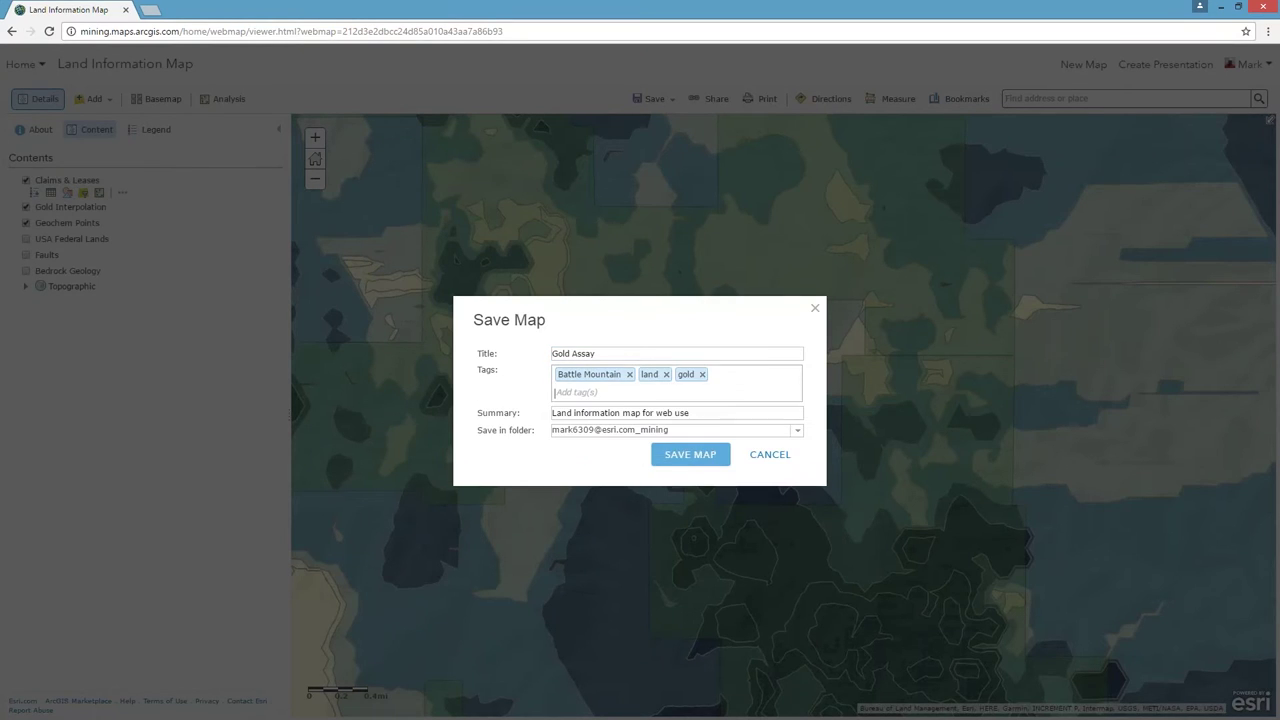
pyautogui.click(705, 455)
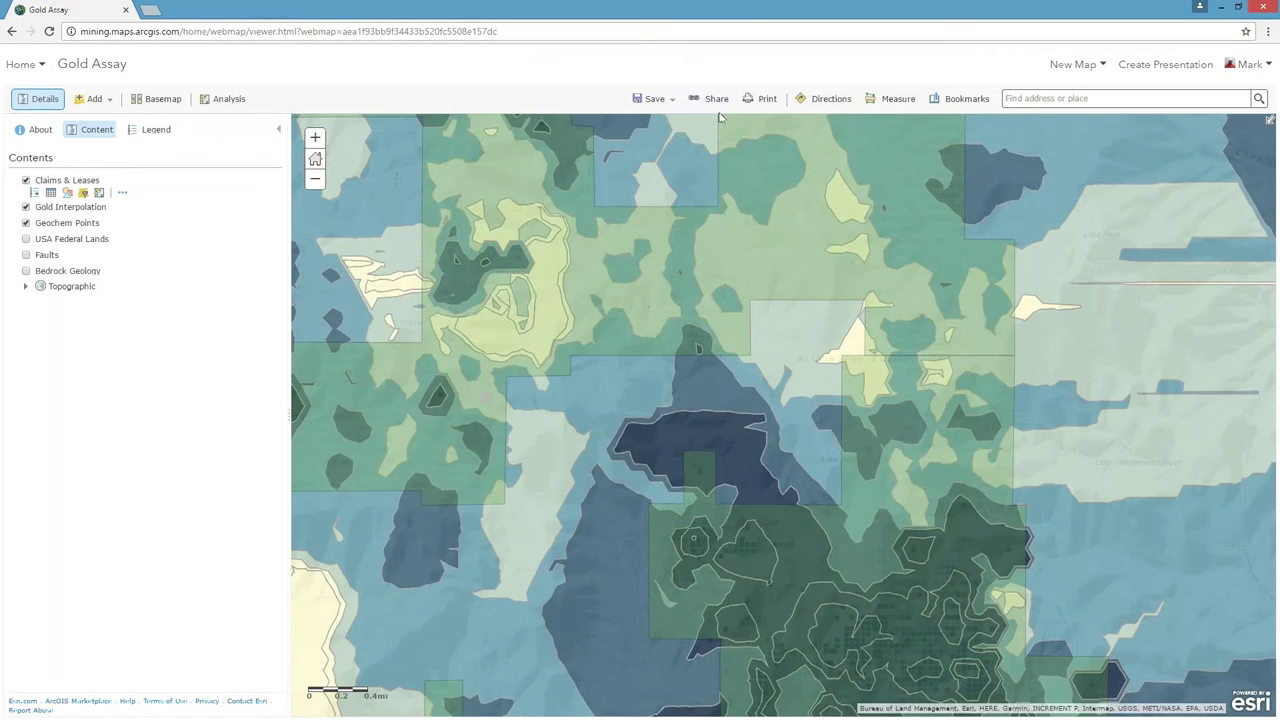
# - Start a new web app from the shared map using the Summary Viewer template for exploring and summarizing data
pyautogui.click(716, 100)
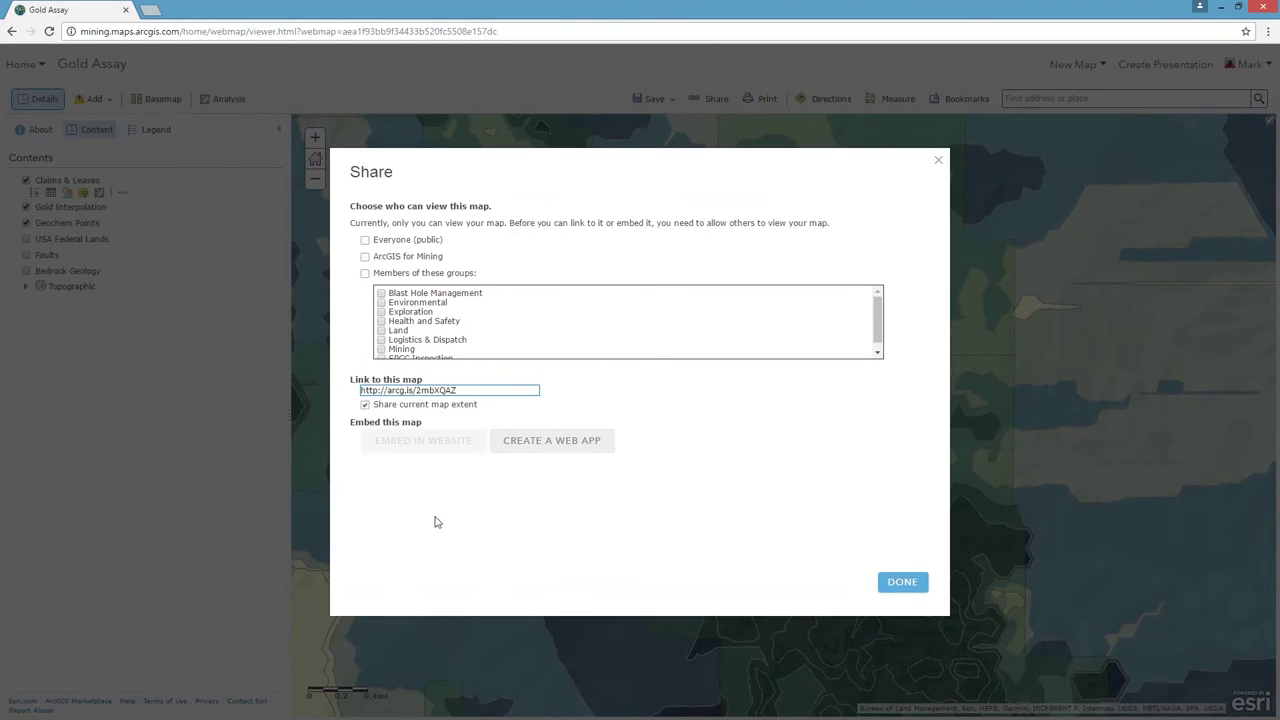
pyautogui.click(551, 447)
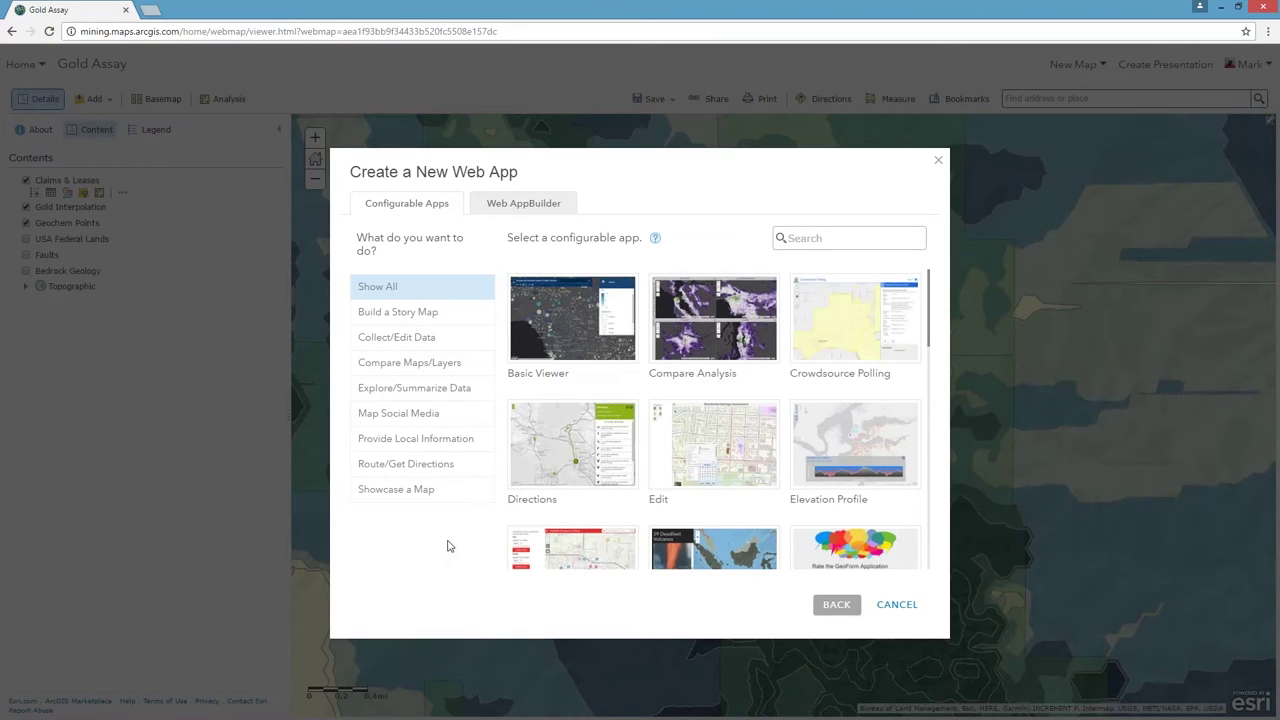
pyautogui.click(406, 340)
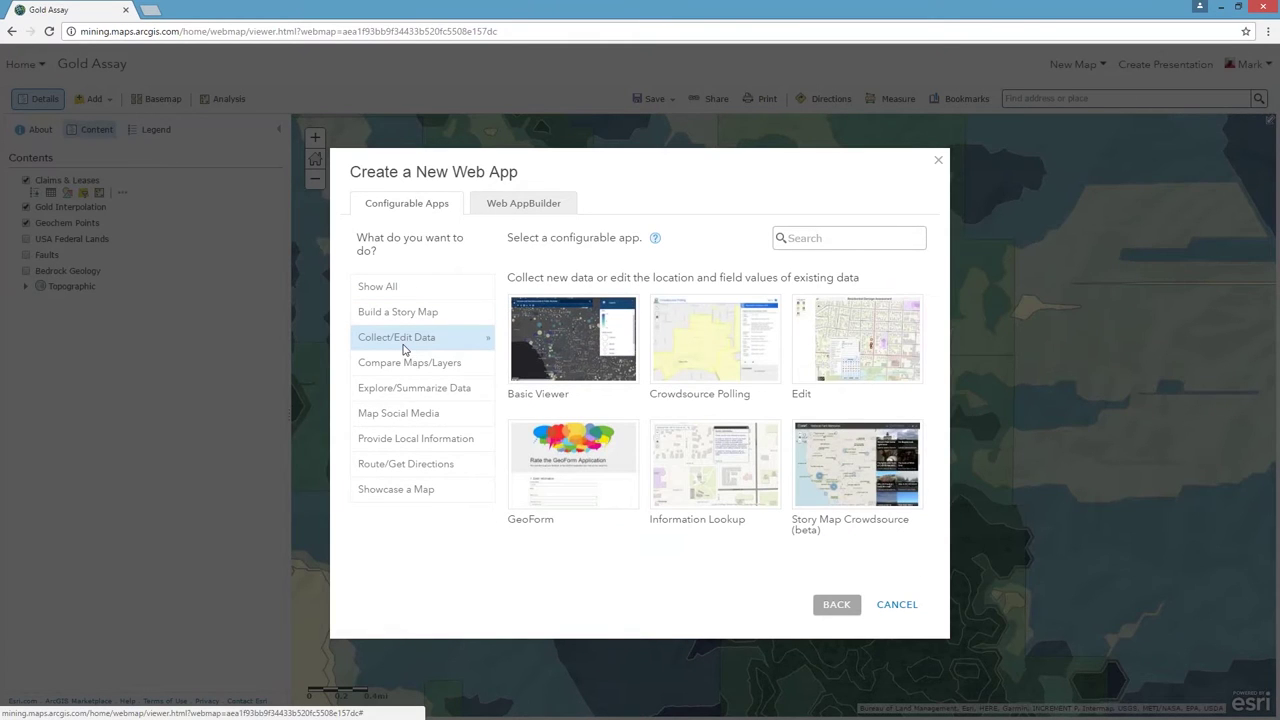
pyautogui.click(400, 390)
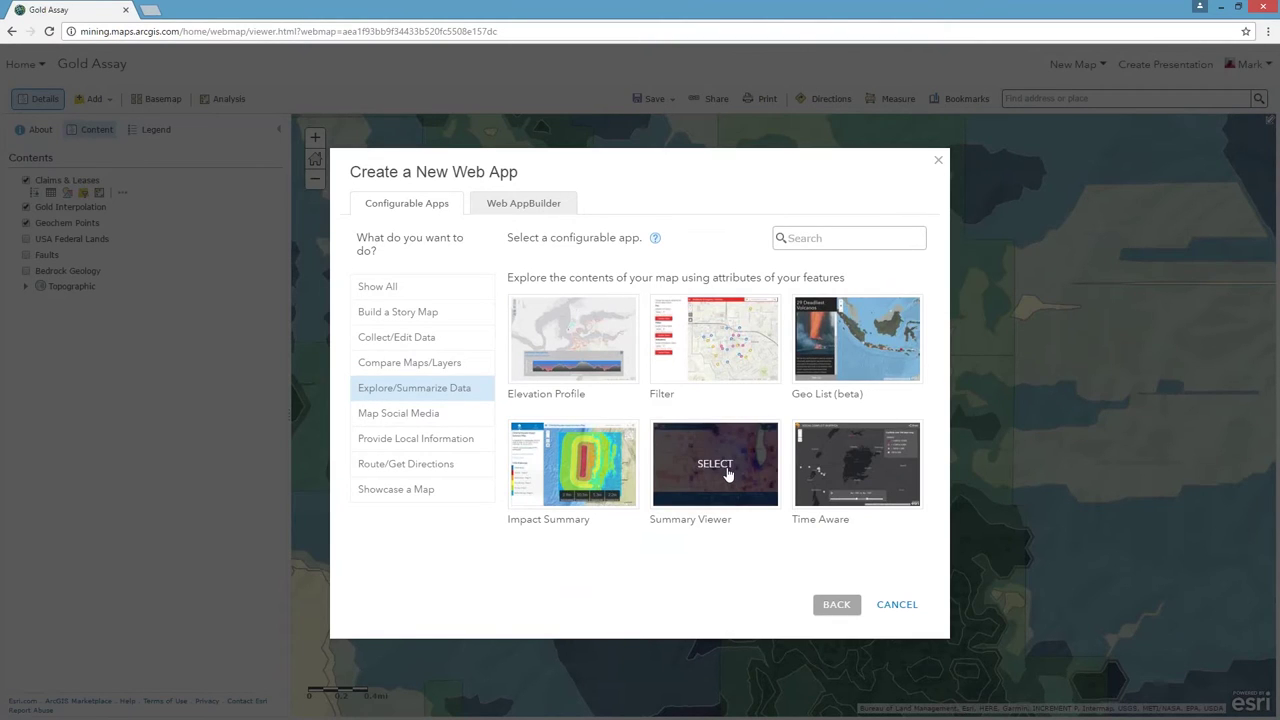
pyautogui.click(727, 474)
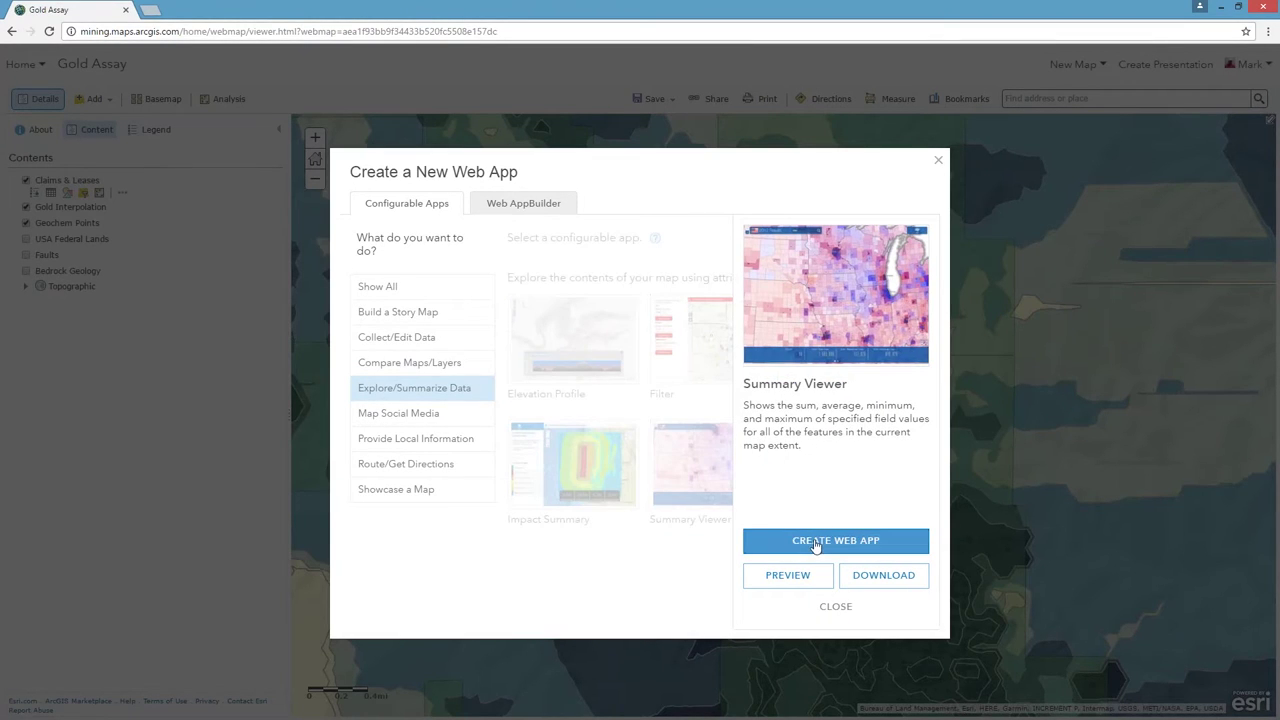
pyautogui.click(820, 543)
# - Title the new web app Gold Assay Application and create it
pyautogui.click(567, 240)
pyautogui.write('a')
pyautogui.rightClick(540, 249)
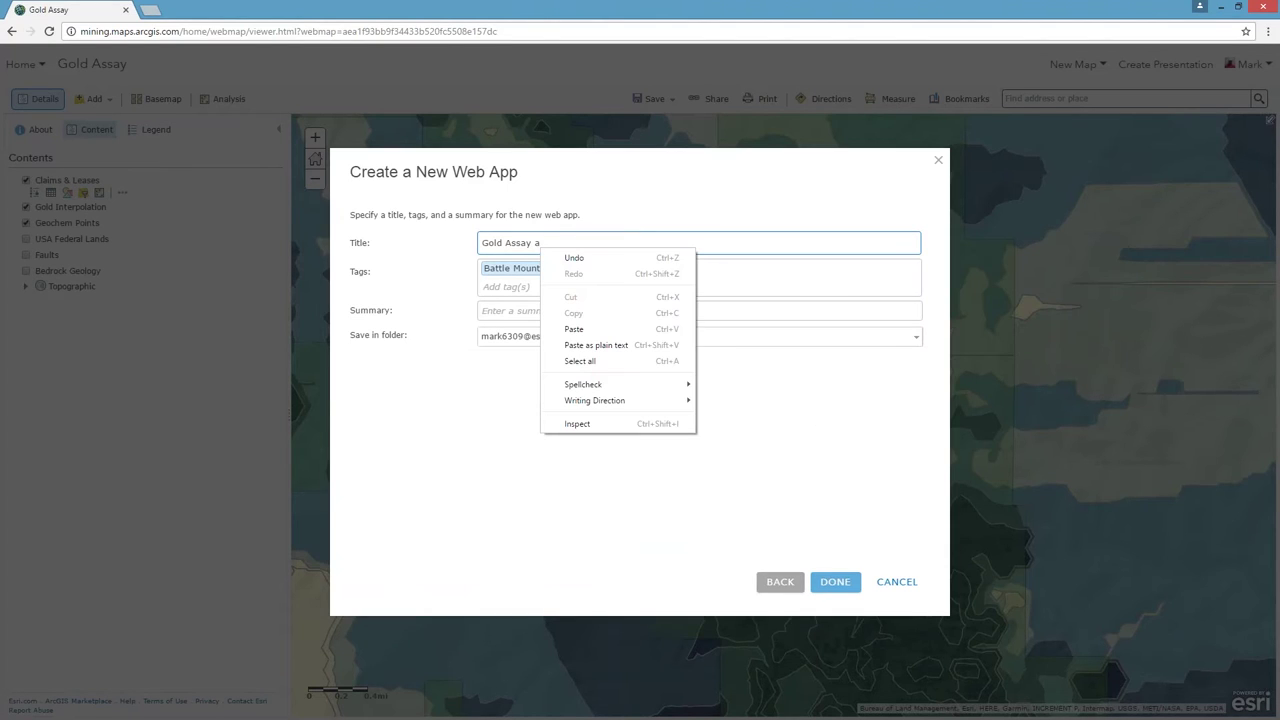
pyautogui.press('Escape')
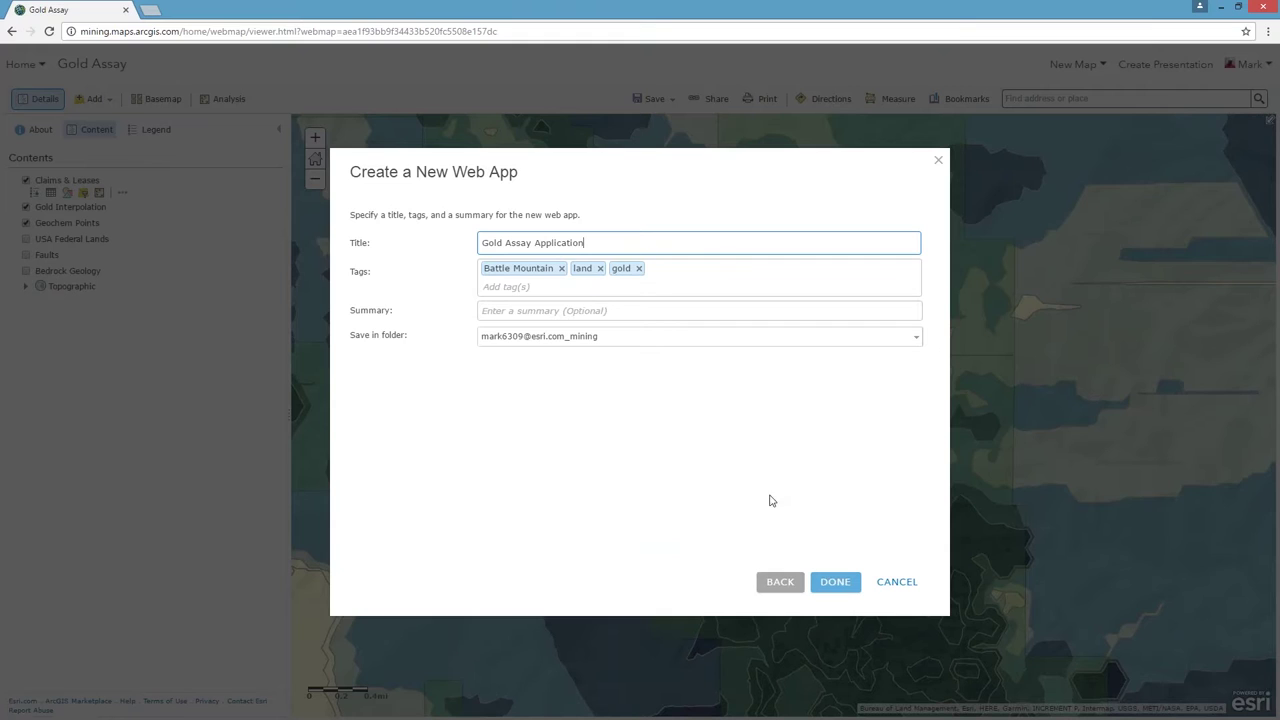
pyautogui.click(835, 582)
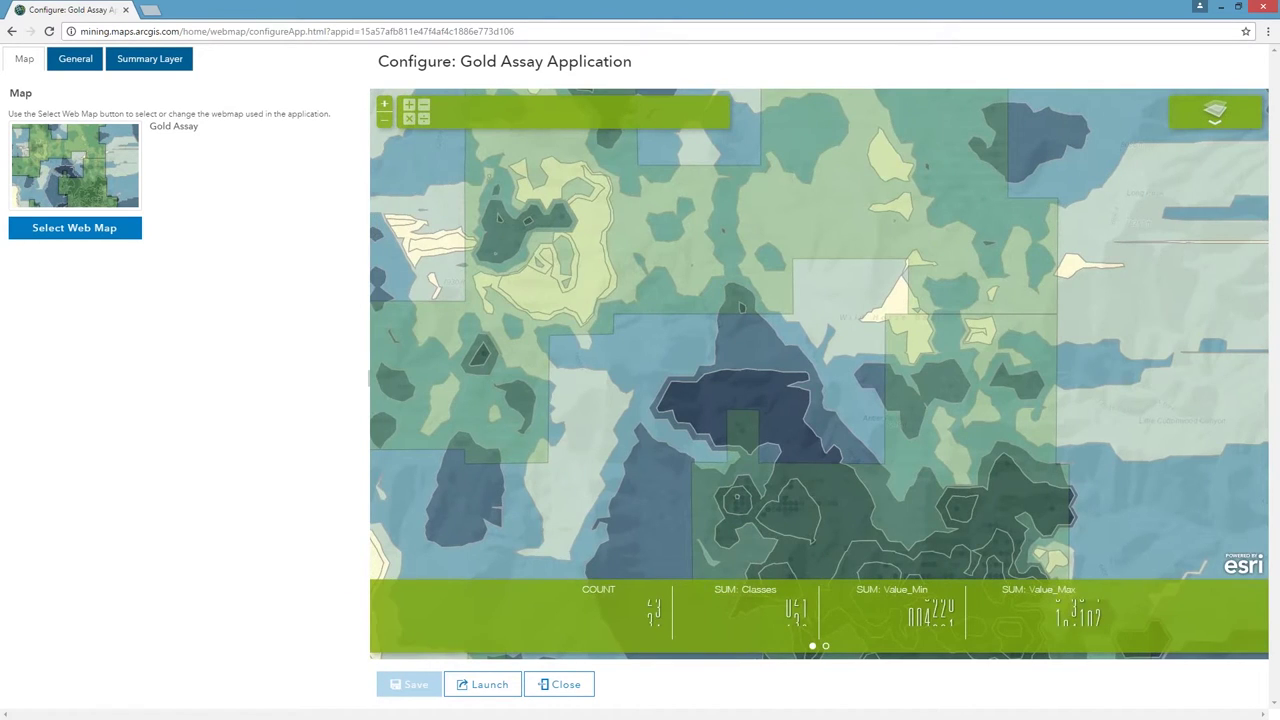
# - Give the app the display title Gold Assay and the gray color #999999, and save the configuration
pyautogui.click(75, 58)
pyautogui.click(40, 138)
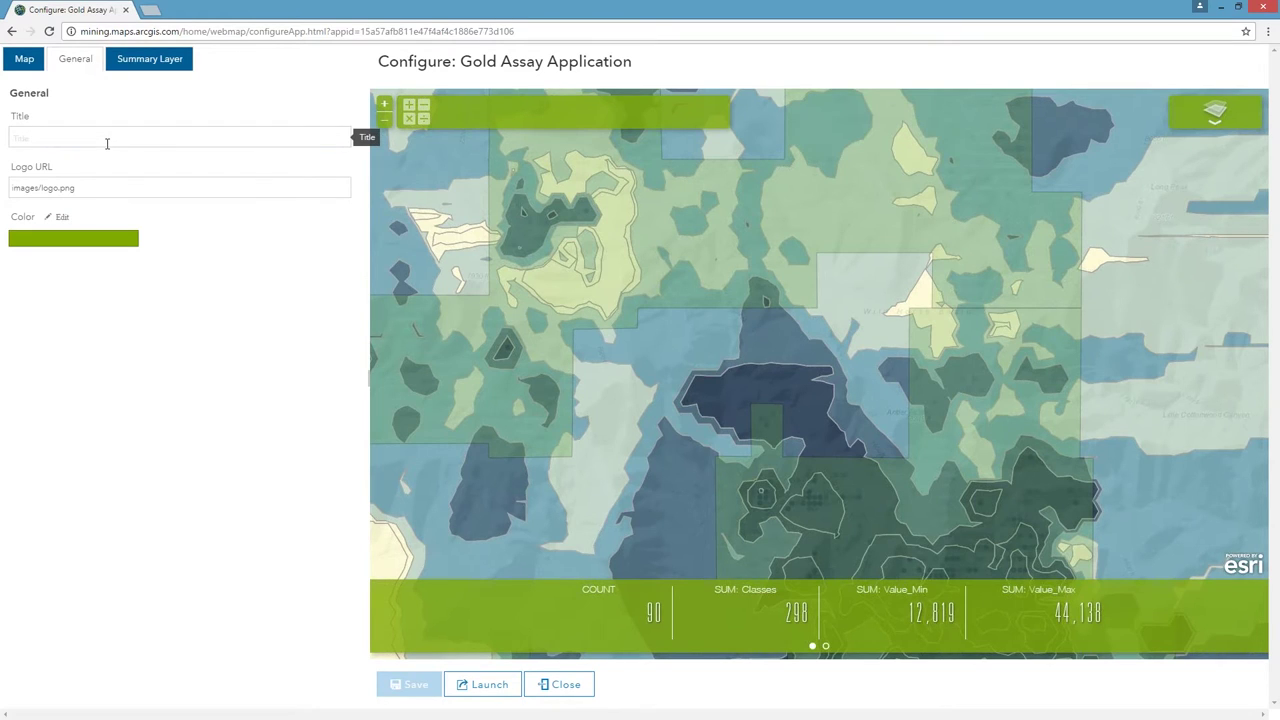
pyautogui.write('Gold Assay')
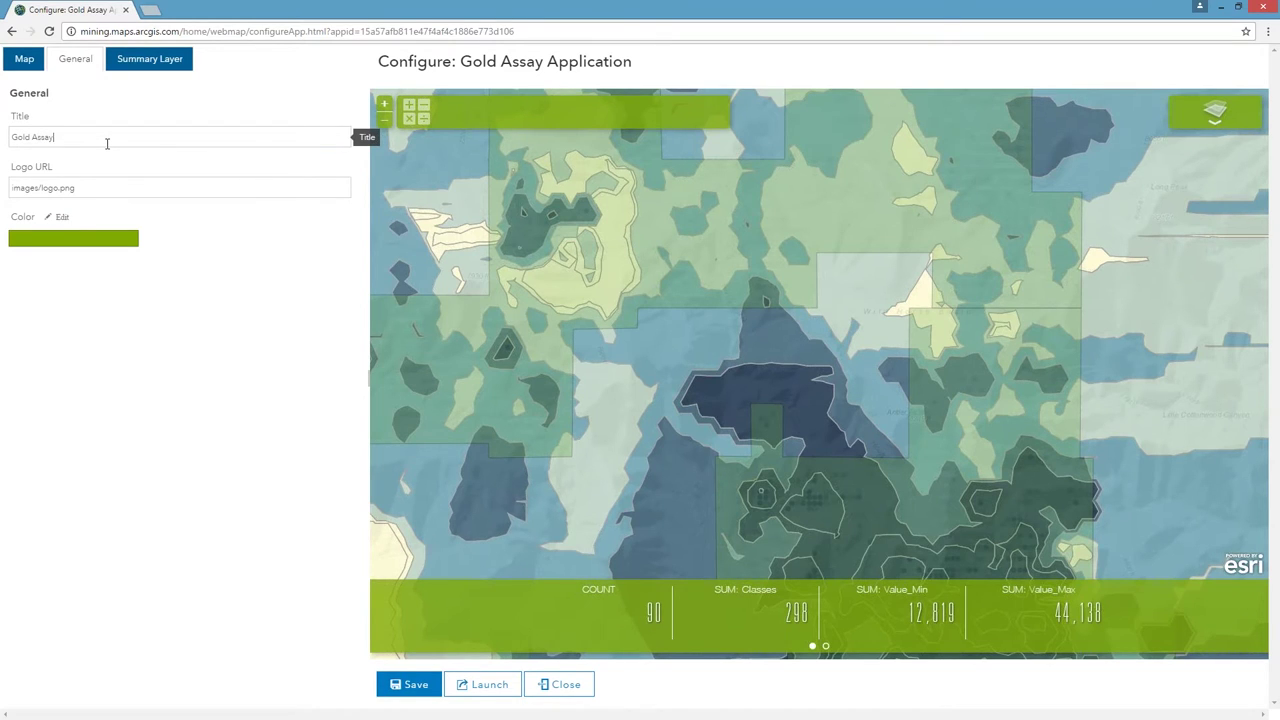
pyautogui.click(79, 244)
pyautogui.click(14, 309)
pyautogui.click(402, 688)
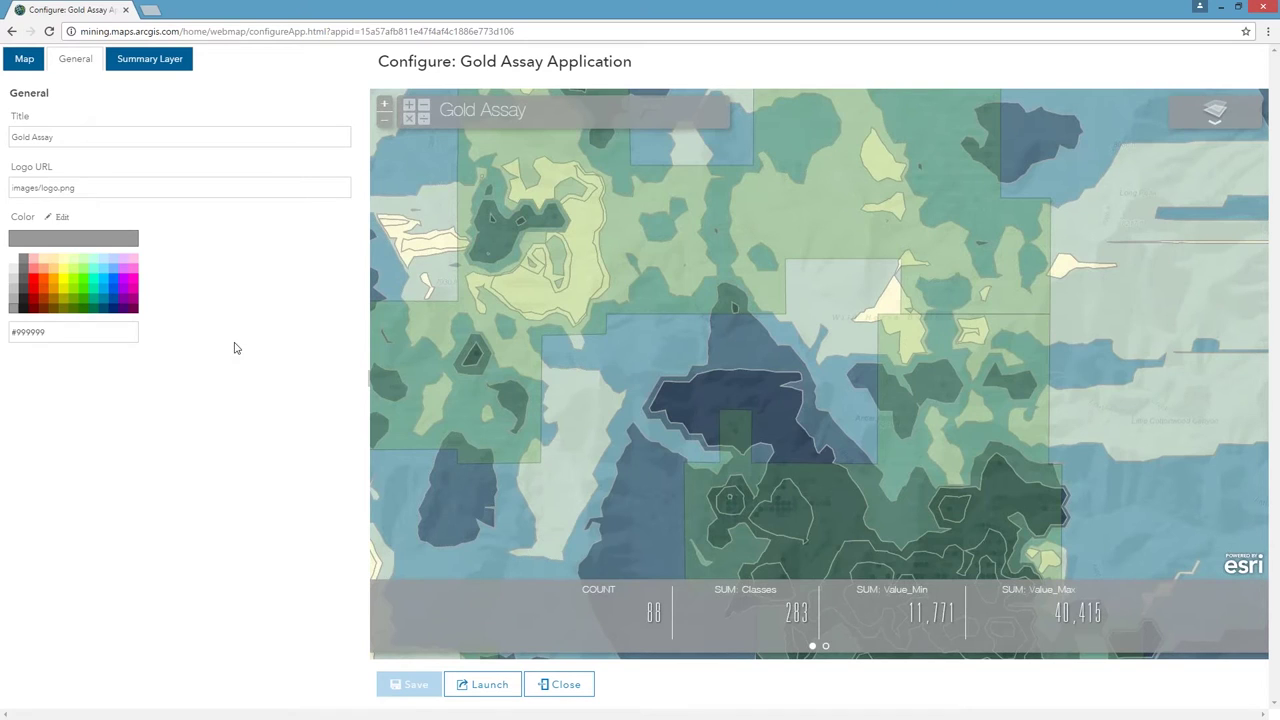
# - Set Geochem Points as the app's summary layer with AU_PPB and AG_PPM as the summary fields
pyautogui.click(150, 62)
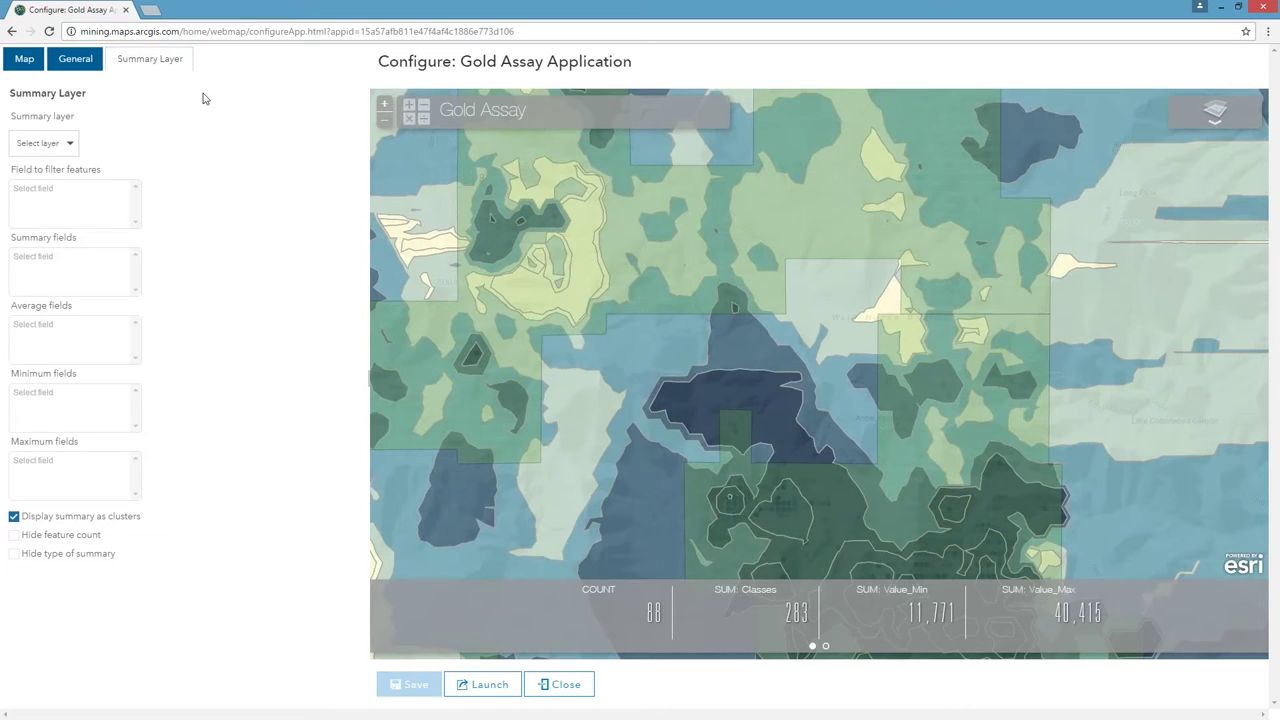
pyautogui.click(72, 145)
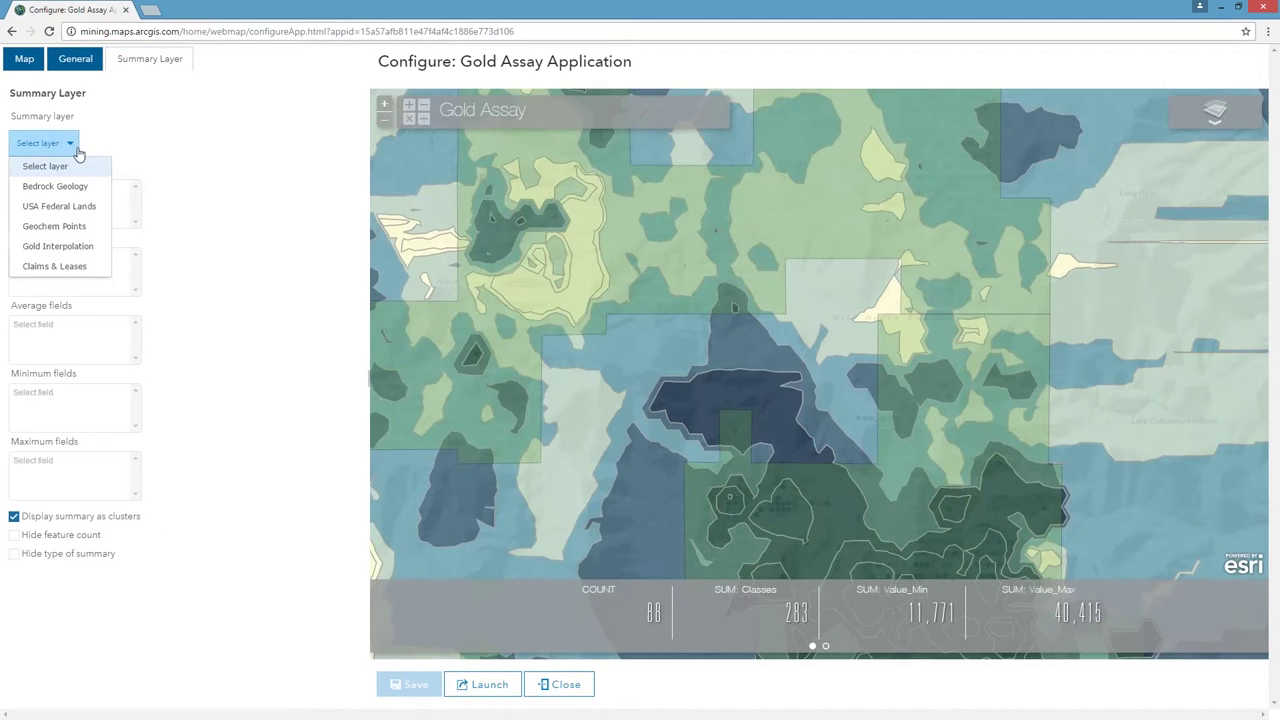
pyautogui.click(54, 226)
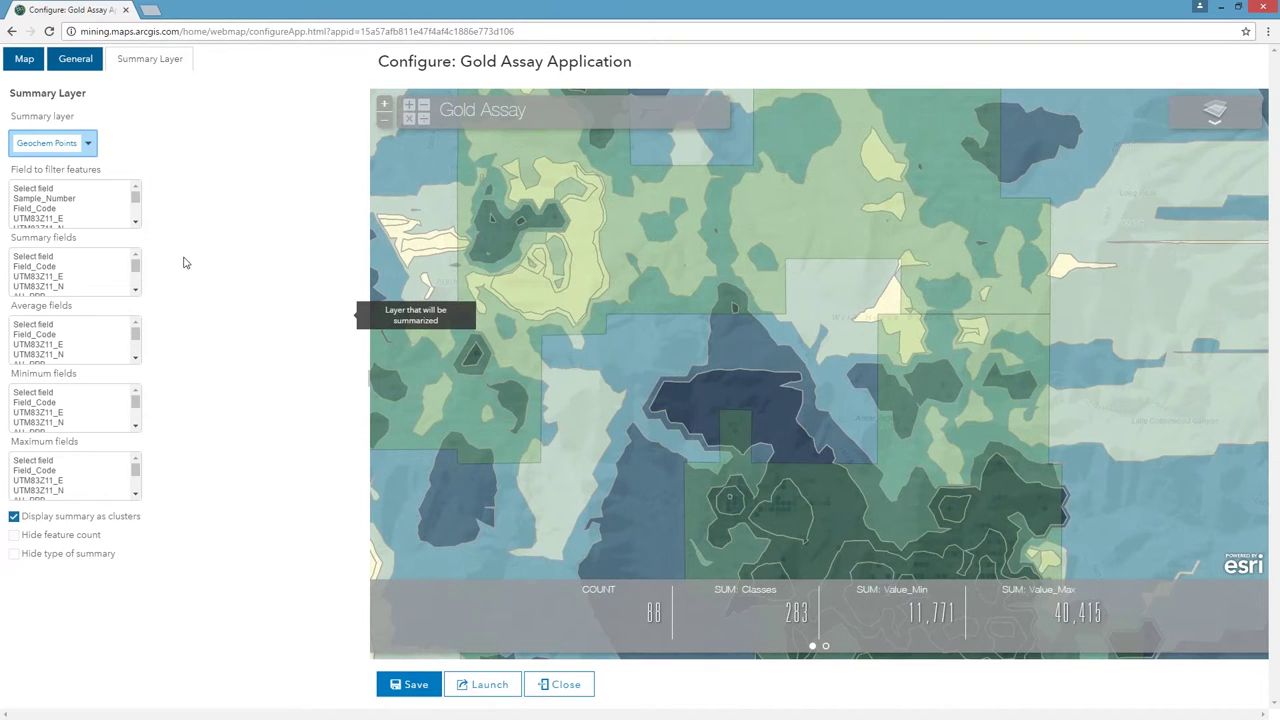
pyautogui.click(135, 289)
pyautogui.click(30, 270)
pyautogui.keyDown('ctrl'); pyautogui.click(32, 280); pyautogui.keyUp('ctrl')
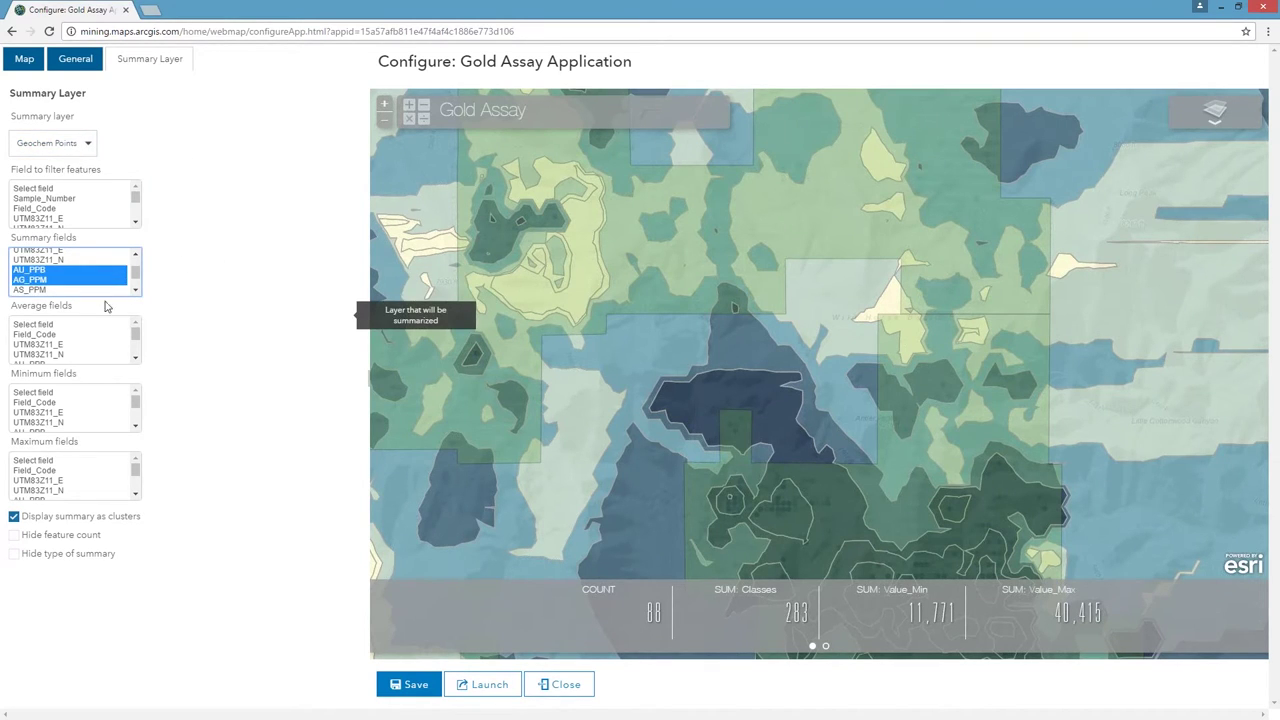
# - Choose AU_PPB and AG_PPM as the average fields of the summary layer
pyautogui.click(135, 357)
pyautogui.click(30, 338)
pyautogui.keyDown('ctrl'); pyautogui.click(30, 347); pyautogui.keyUp('ctrl')
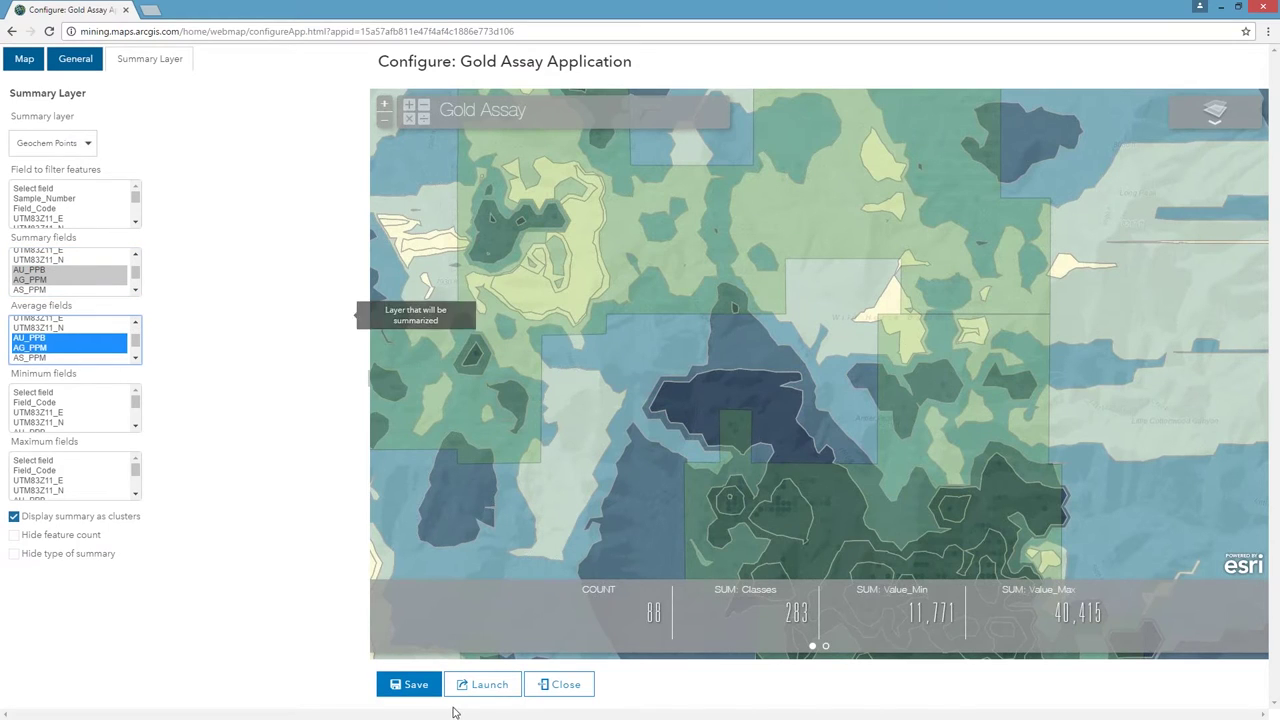
# - Save the summary layer configuration and launch the finished web app
pyautogui.click(412, 685)
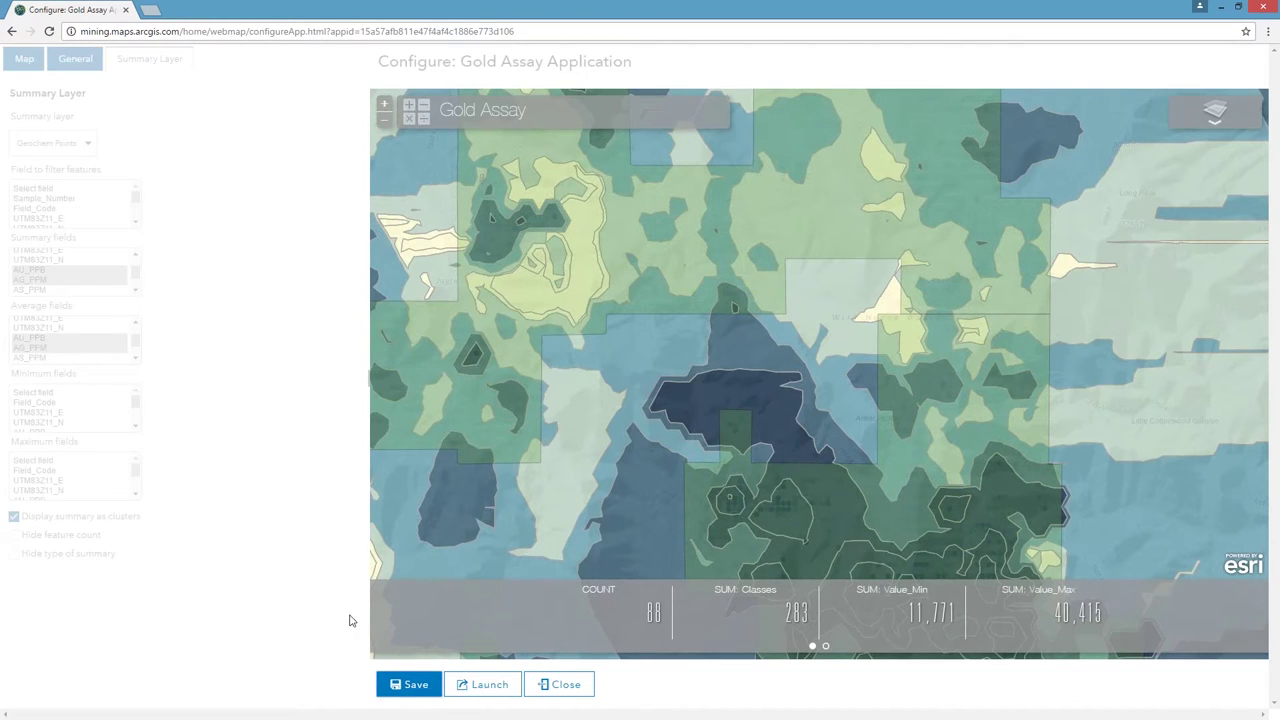
pyautogui.click(380, 689)
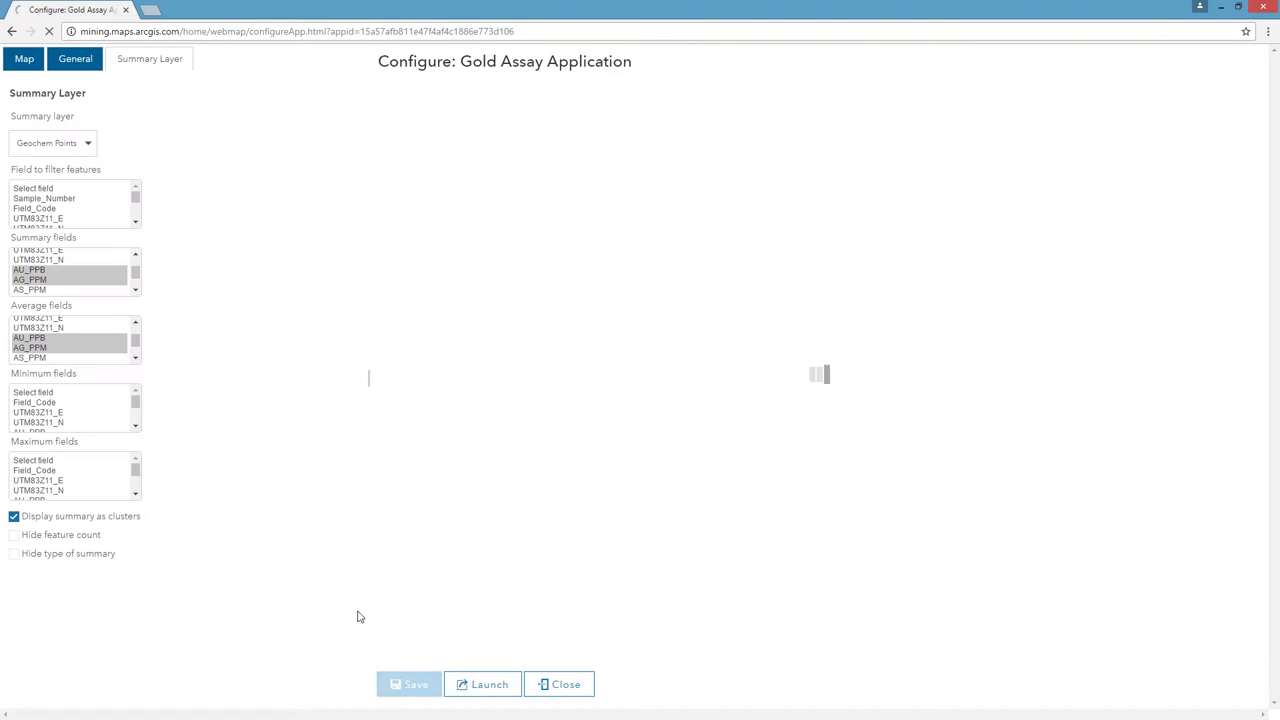
pyautogui.click(486, 685)
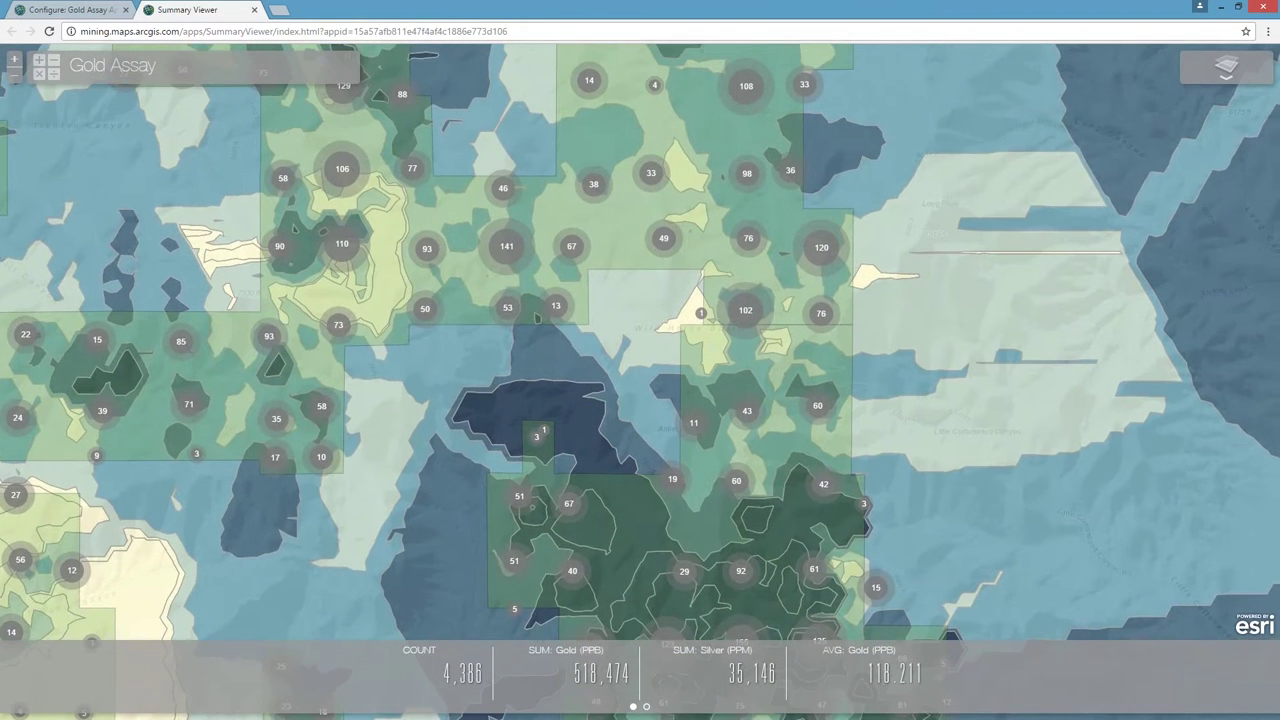
# - Examine how the gold and silver summary statistics respond across the dark high-gold area of the map
pyautogui.moveTo(607, 408); pyautogui.dragTo(669, 436)
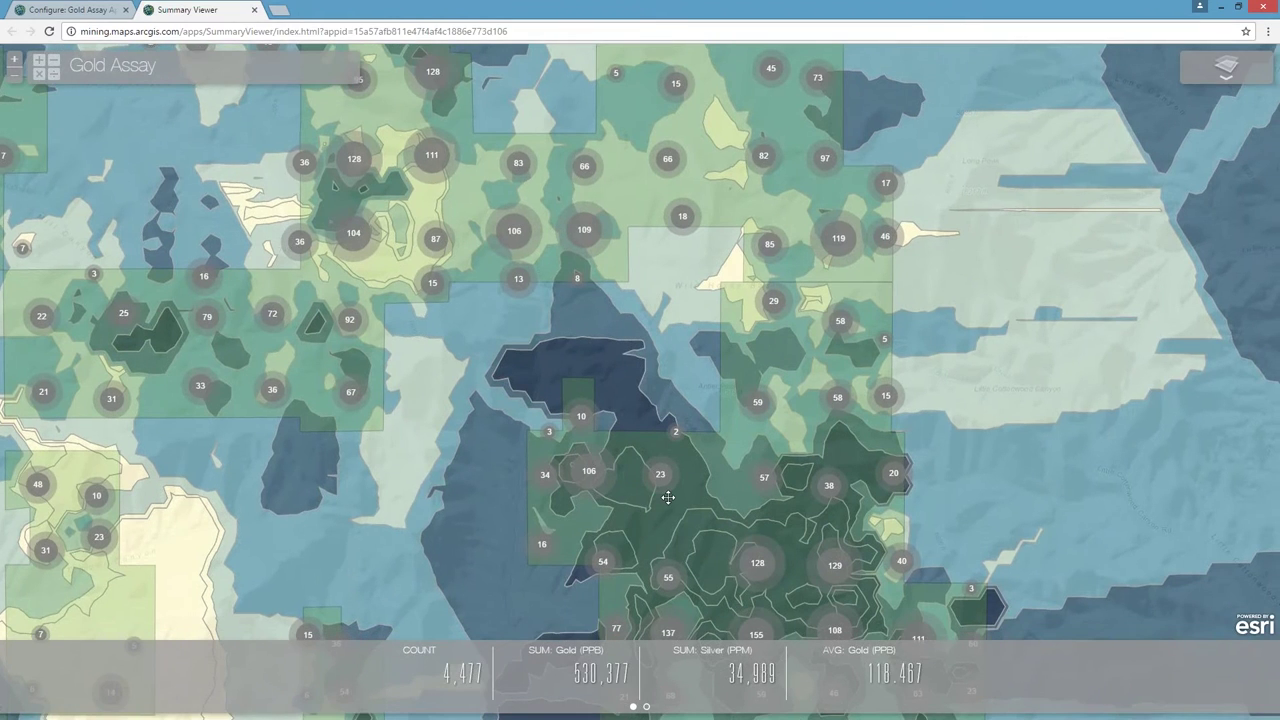
pyautogui.scroll(5, 701, 444)
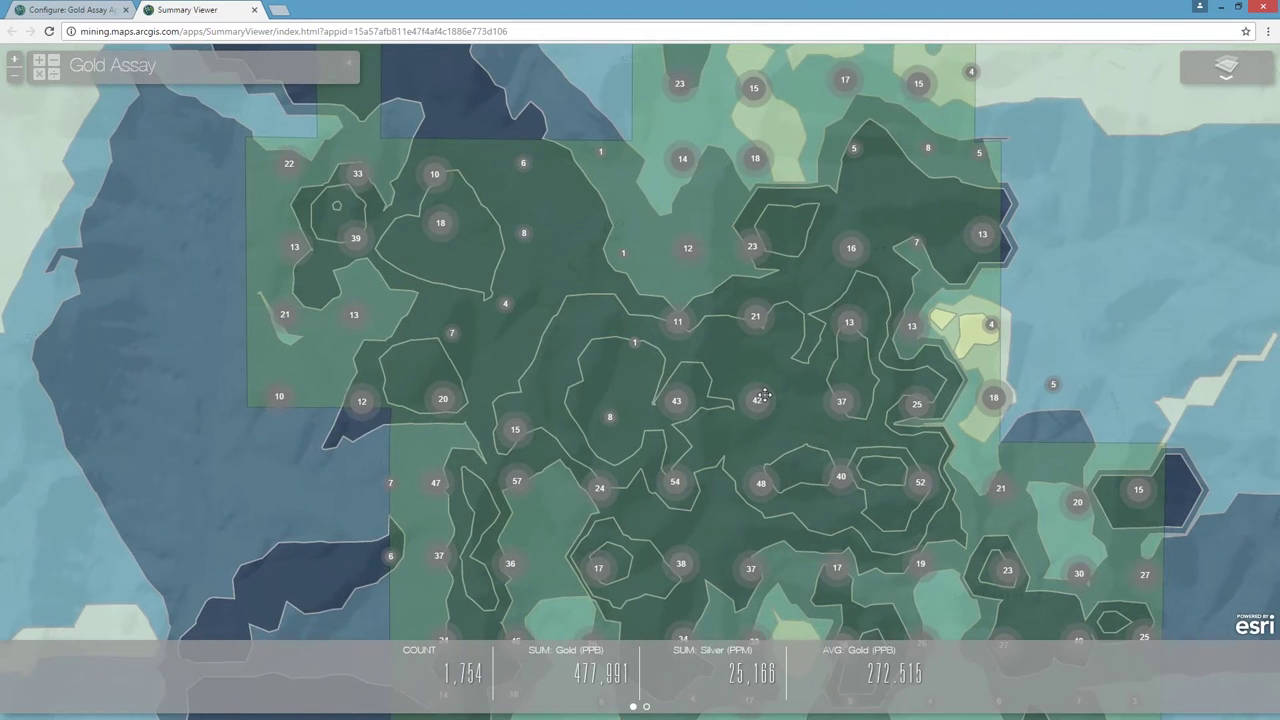
pyautogui.moveTo(733, 480); pyautogui.dragTo(693, 387)
pyautogui.scroll(1, 693, 387)
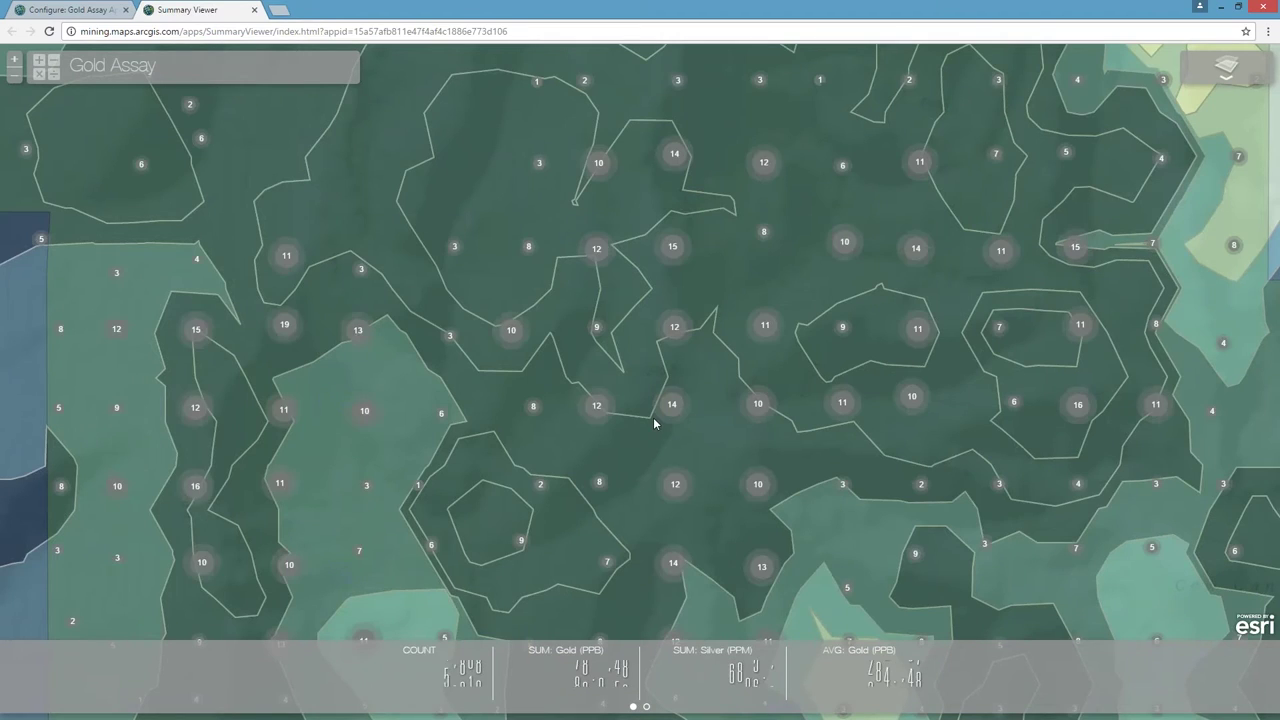
pyautogui.moveTo(605, 220); pyautogui.dragTo(684, 483)
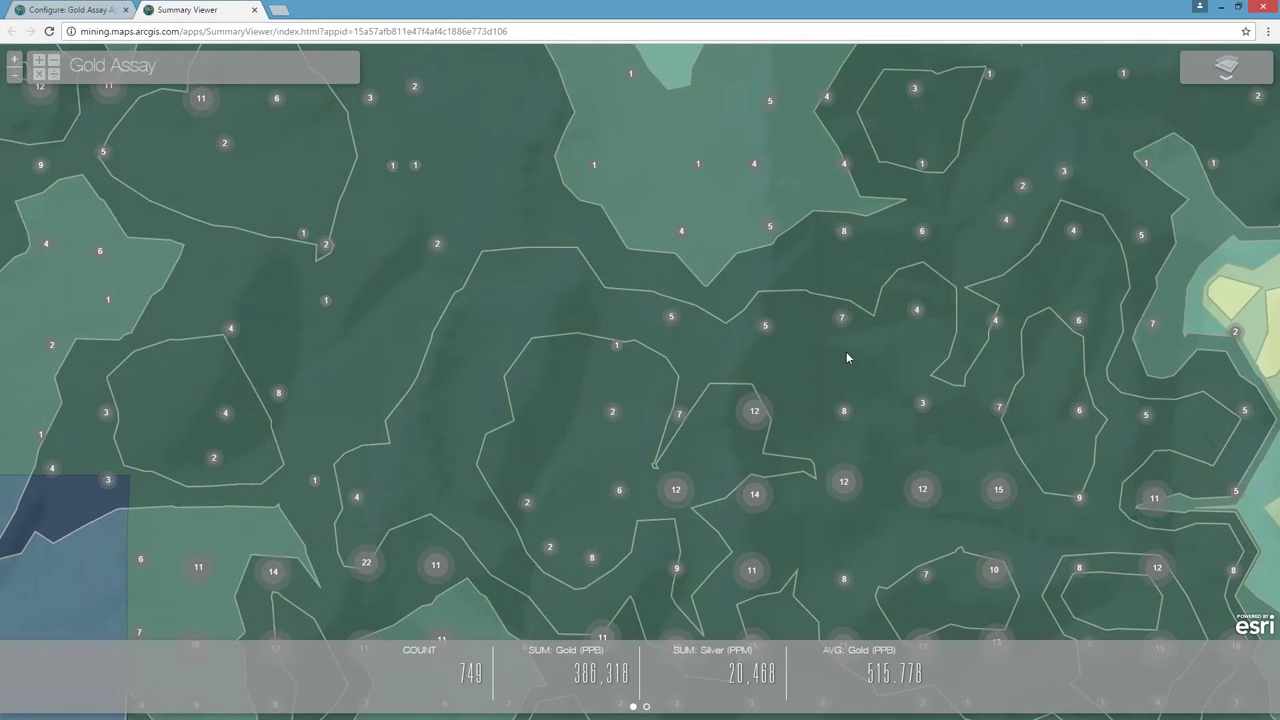
# - Return to the Gold Assay map, add the Ore Veins file, and style its points by COMMODITY1 with unique symbols
pyautogui.click(38, 8)
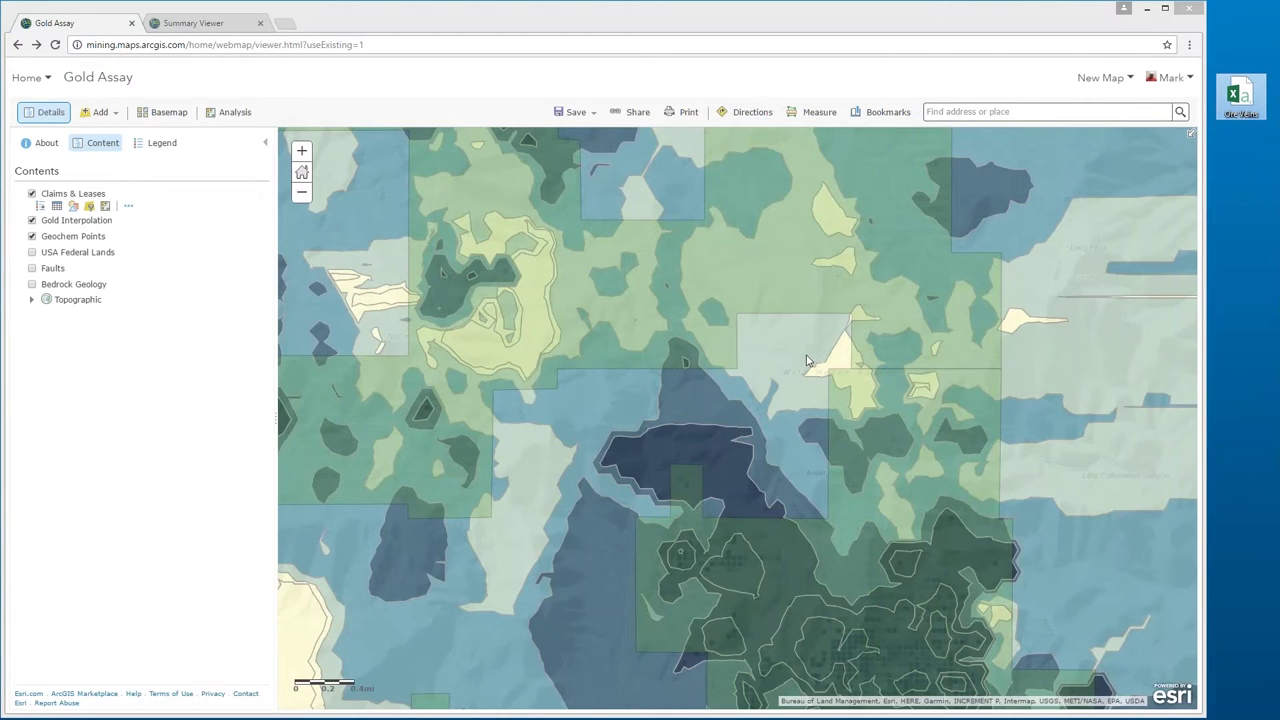
pyautogui.moveTo(1242, 97); pyautogui.dragTo(832, 278)
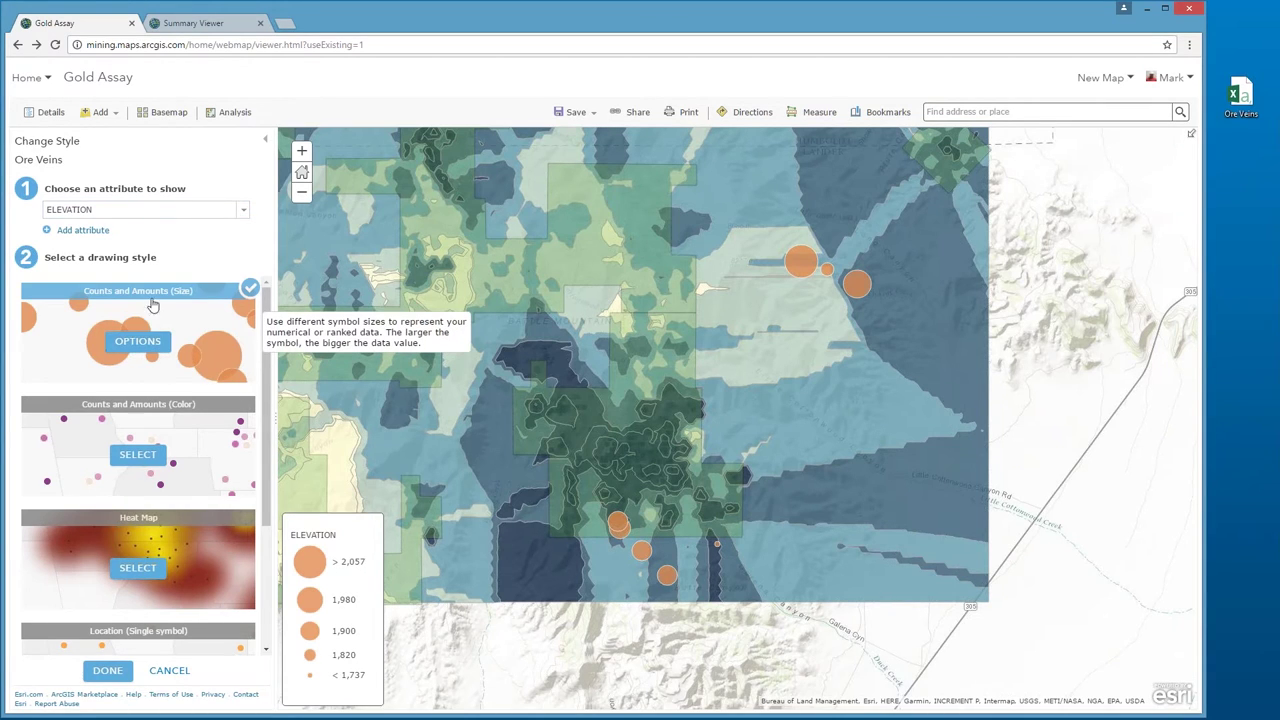
pyautogui.click(244, 216)
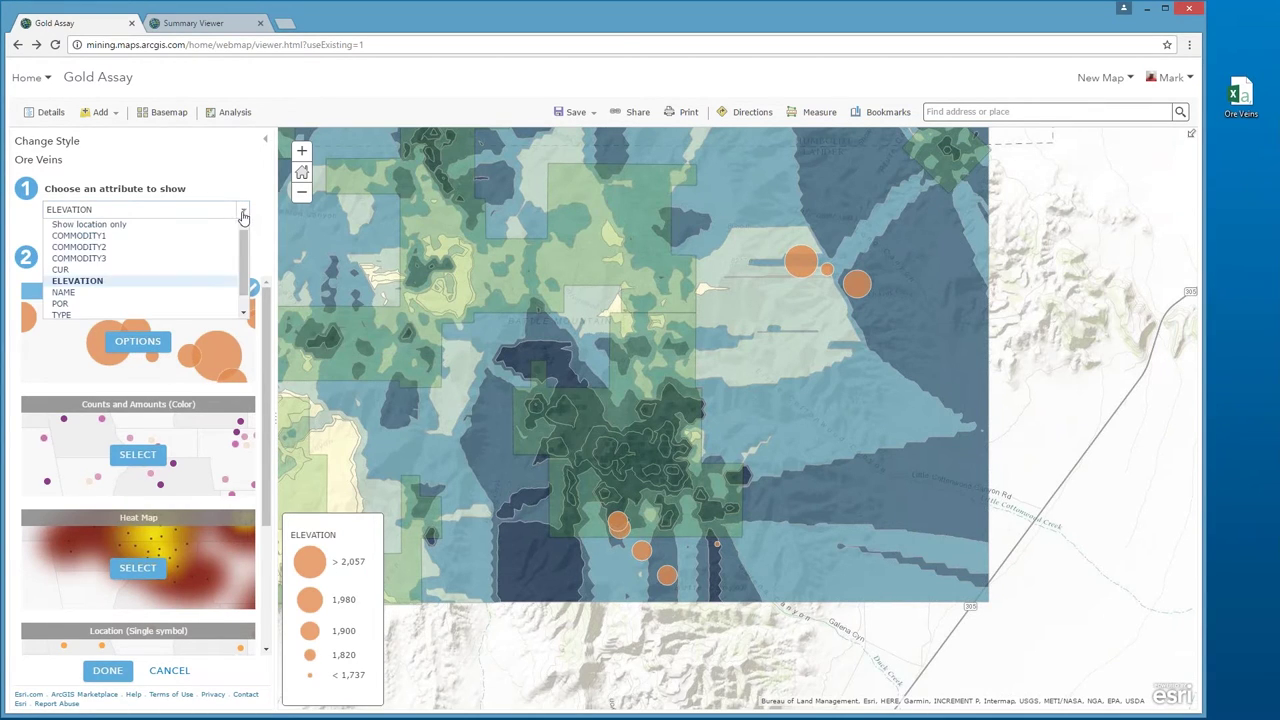
pyautogui.click(105, 247)
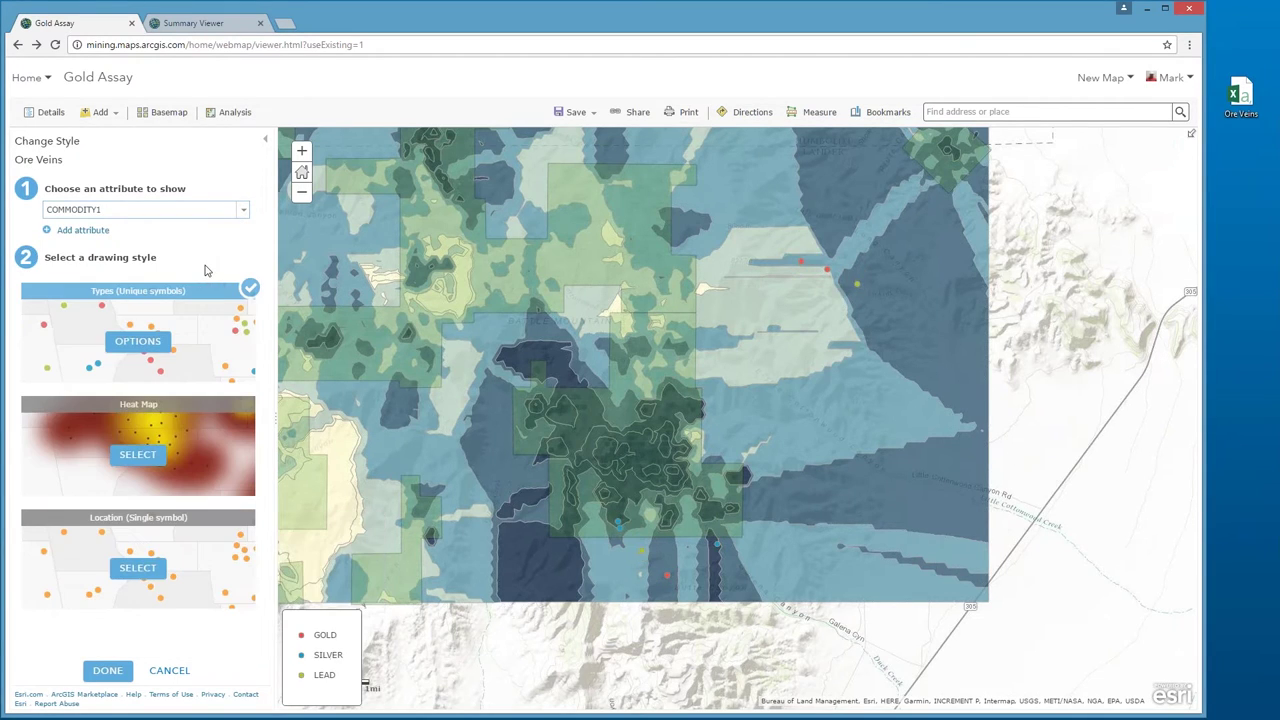
pyautogui.click(108, 679)
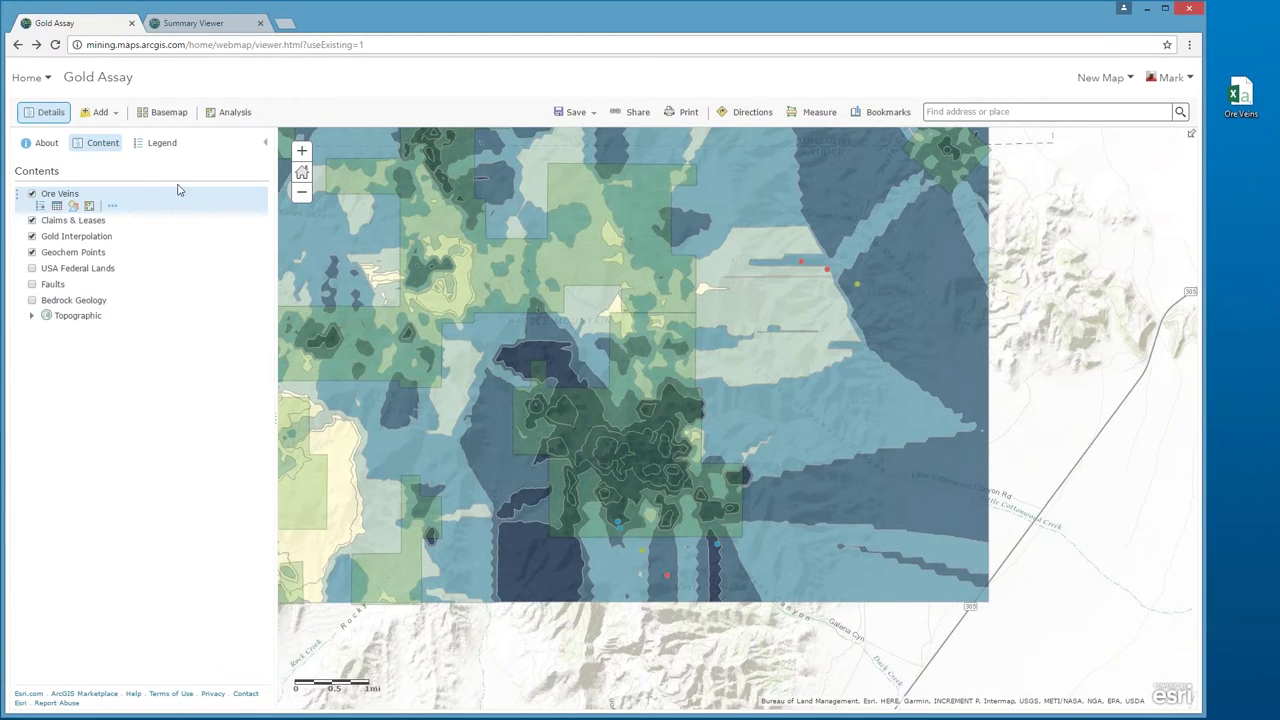
# - Review the Ore Veins legend and the pop-up attributes of the North Butte vein
pyautogui.click(160, 146)
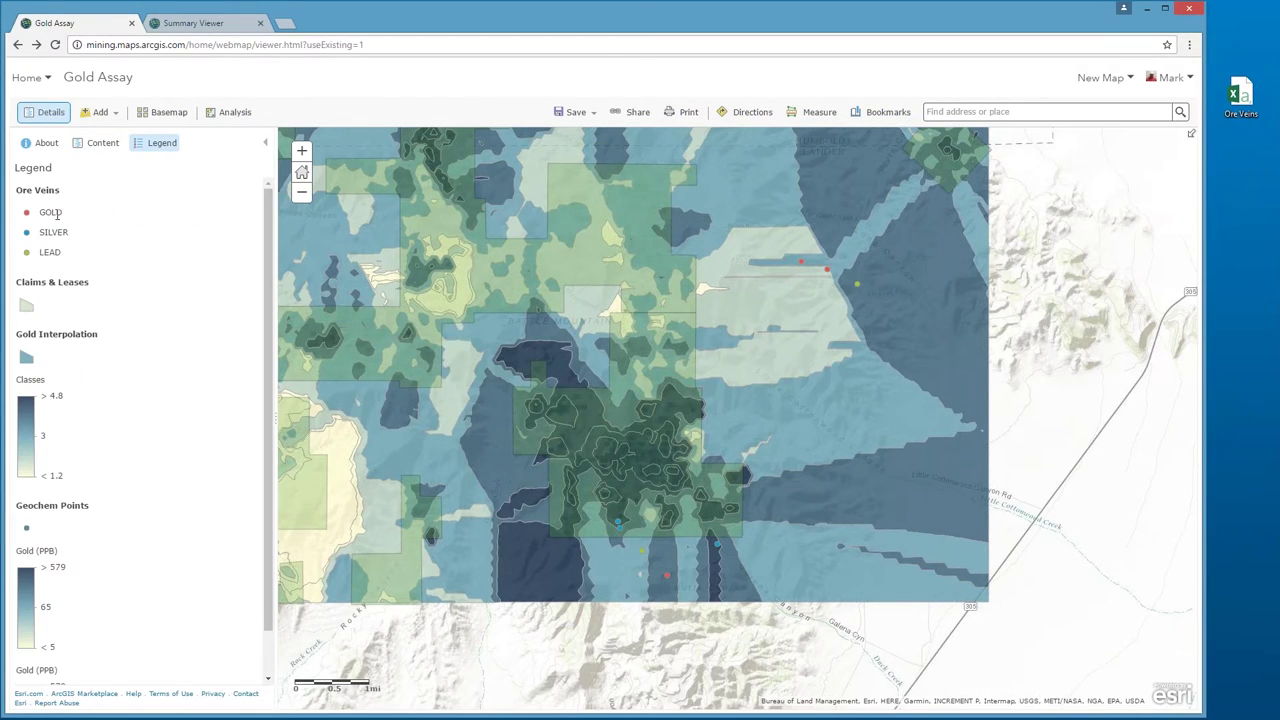
pyautogui.click(717, 545)
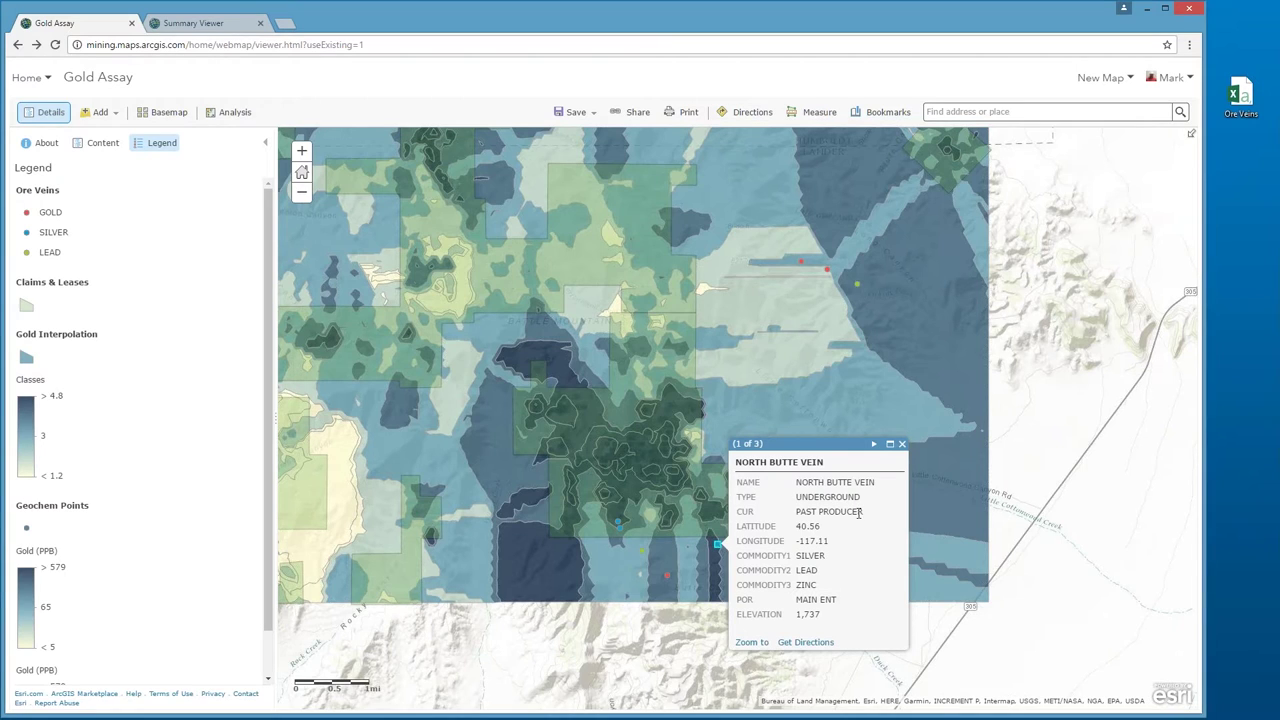
pyautogui.click(102, 143)
# - Set the Ore Veins pop-up contents to a custom attribute display
pyautogui.moveTo(100, 196)
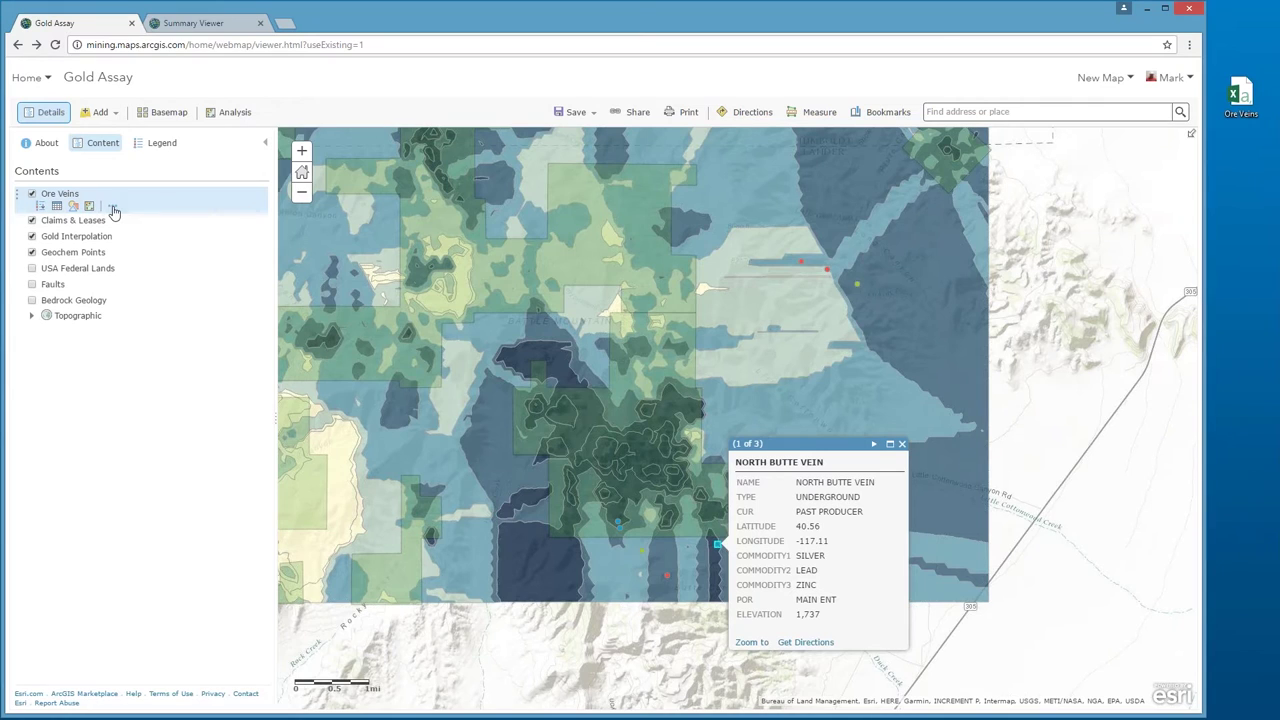
pyautogui.click(113, 207)
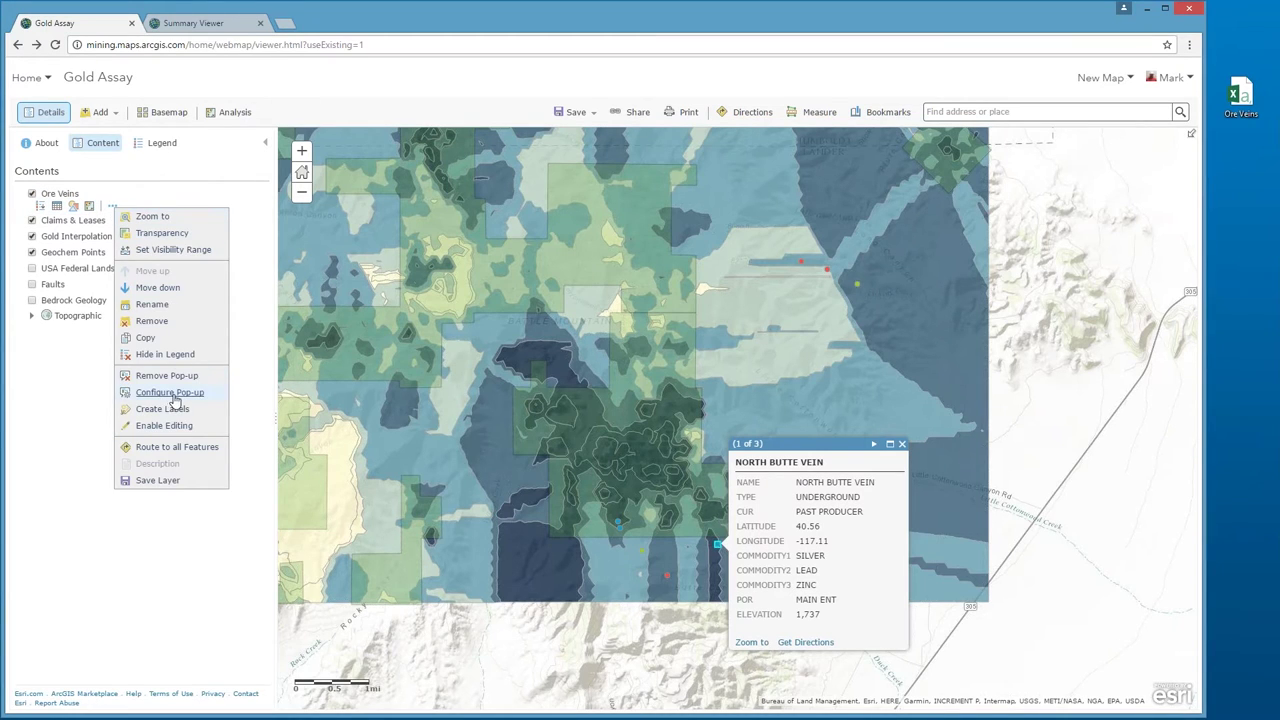
pyautogui.click(172, 396)
pyautogui.click(155, 271)
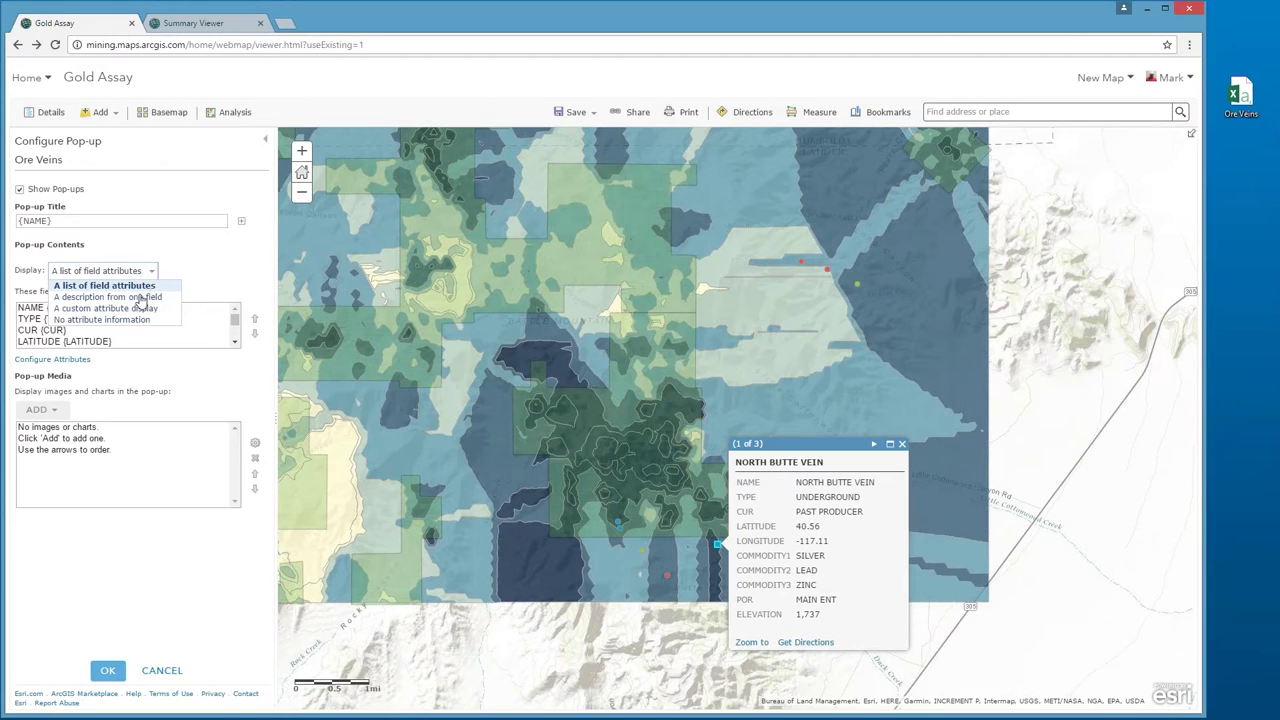
pyautogui.click(155, 309)
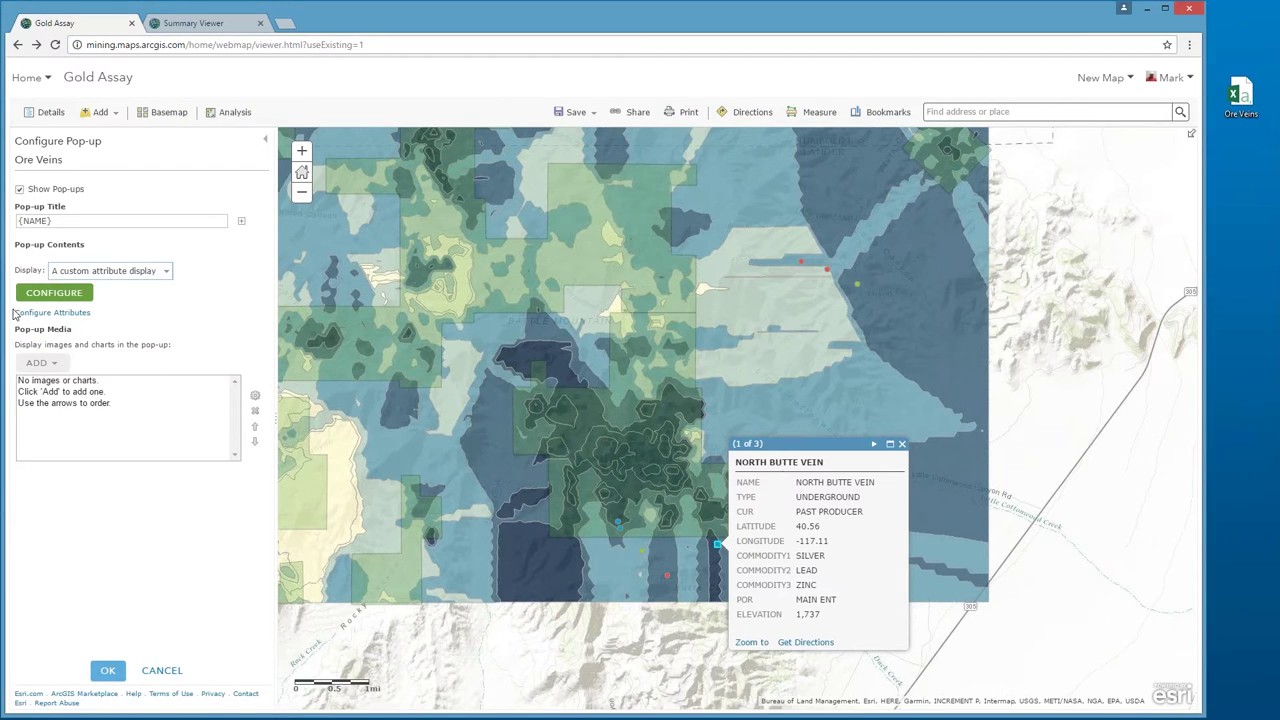
# - Define the pop-up as "{TYPE} vein located at {ELEVATION} ft above sea level." plus bold Commodity 1, 2 and 3 lines with their fields
pyautogui.click(45, 298)
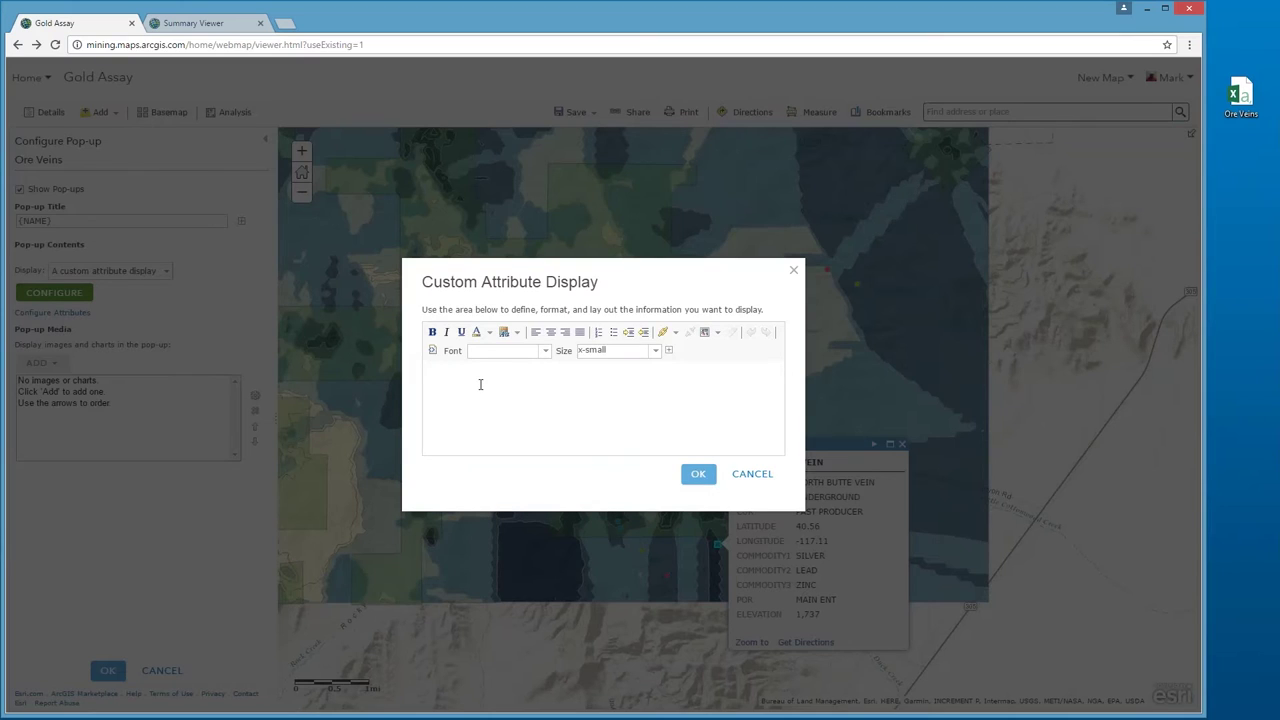
pyautogui.write('{TYPE} vein located at {ELEVATION} ft above sea level.  Commodity 1: {COMMODITY1} Commodity 2: {COMMODITY2} Commodity 3: {COMMODITY3}')
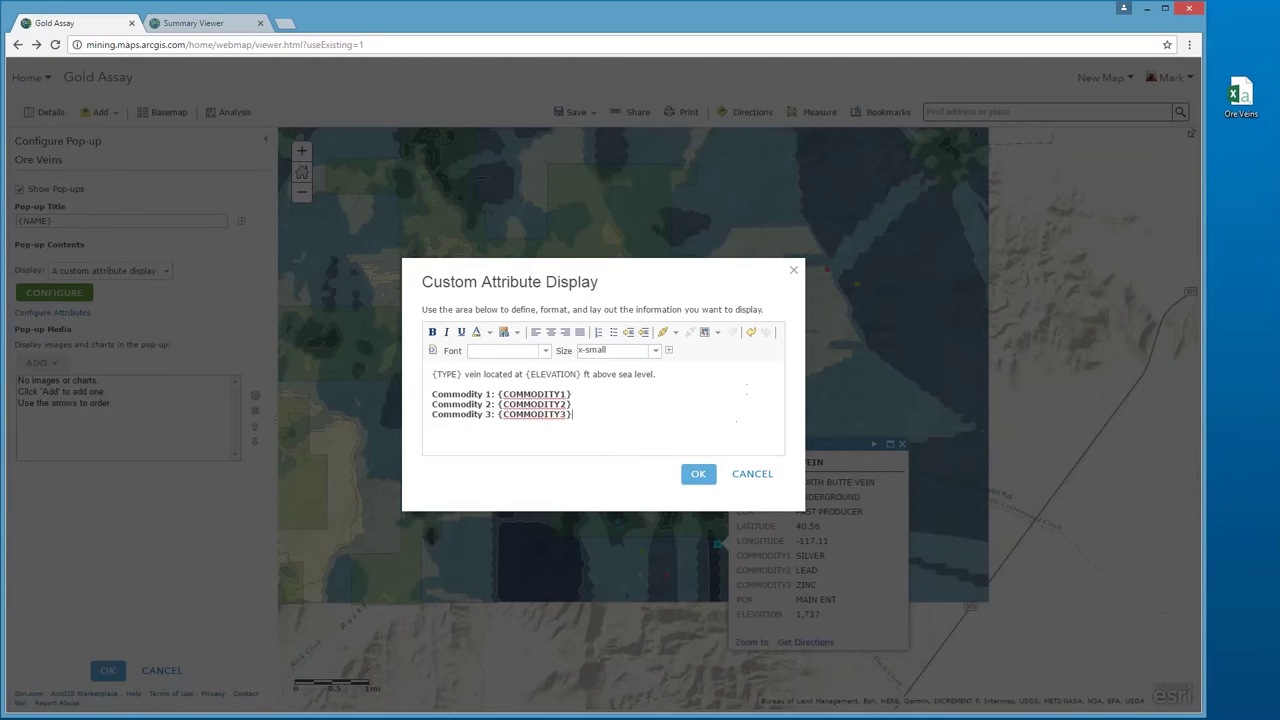
pyautogui.click(698, 474)
pyautogui.click(107, 670)
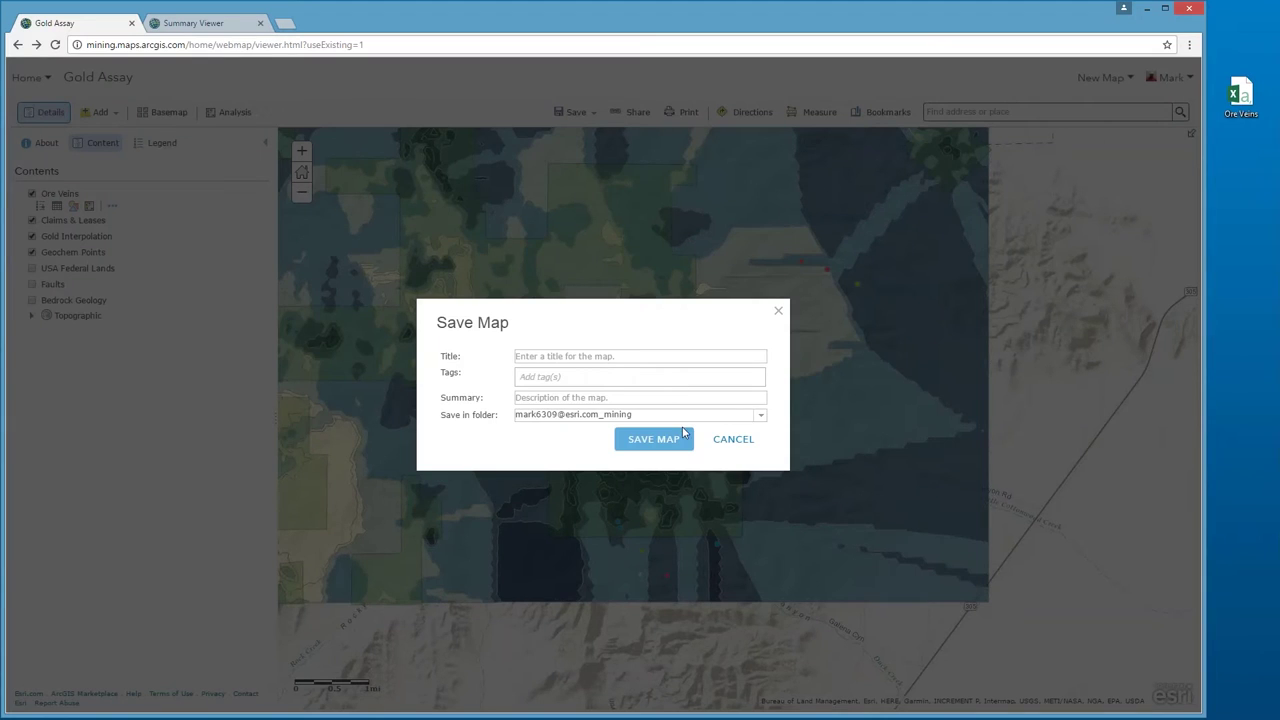
# - Try to save the map with the title Gold Assay, the tag gold and the summary gold
pyautogui.click(733, 439)
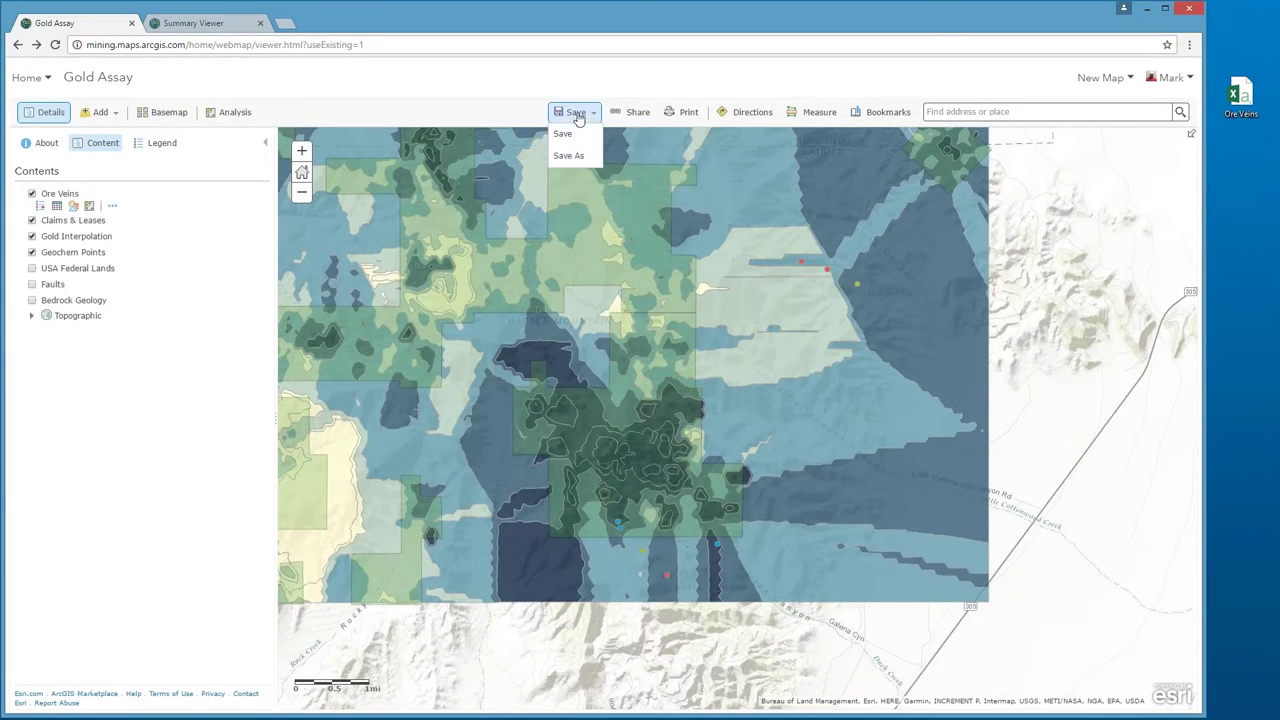
pyautogui.click(566, 131)
pyautogui.click(545, 357)
pyautogui.write('Gold Assay')
pyautogui.press('Tab')
pyautogui.write('gold')
pyautogui.press('Return')
pyautogui.press('Tab')
pyautogui.write('gold')
pyautogui.click(625, 443)
# - Save the map under the title Gold Assay1 and check the custom pop-up on the Midland vein
pyautogui.click(703, 427)
pyautogui.click(614, 357)
pyautogui.write('1')
pyautogui.click(651, 438)
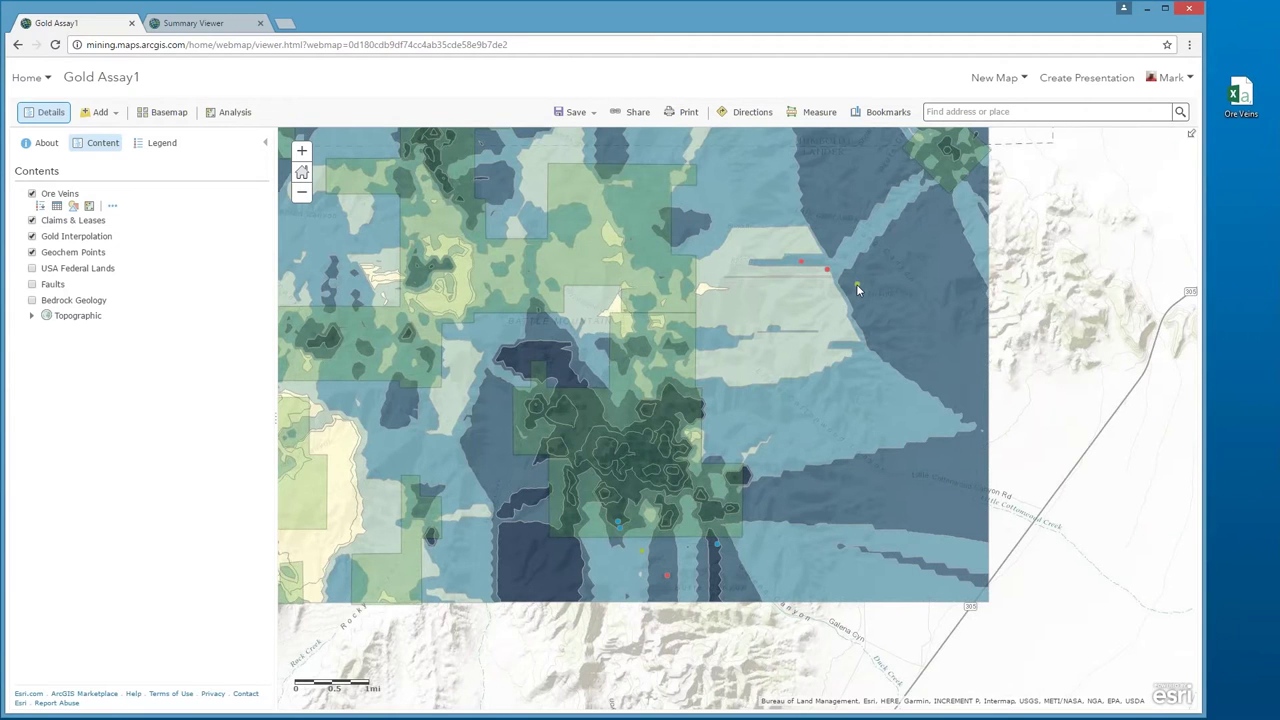
pyautogui.click(857, 289)
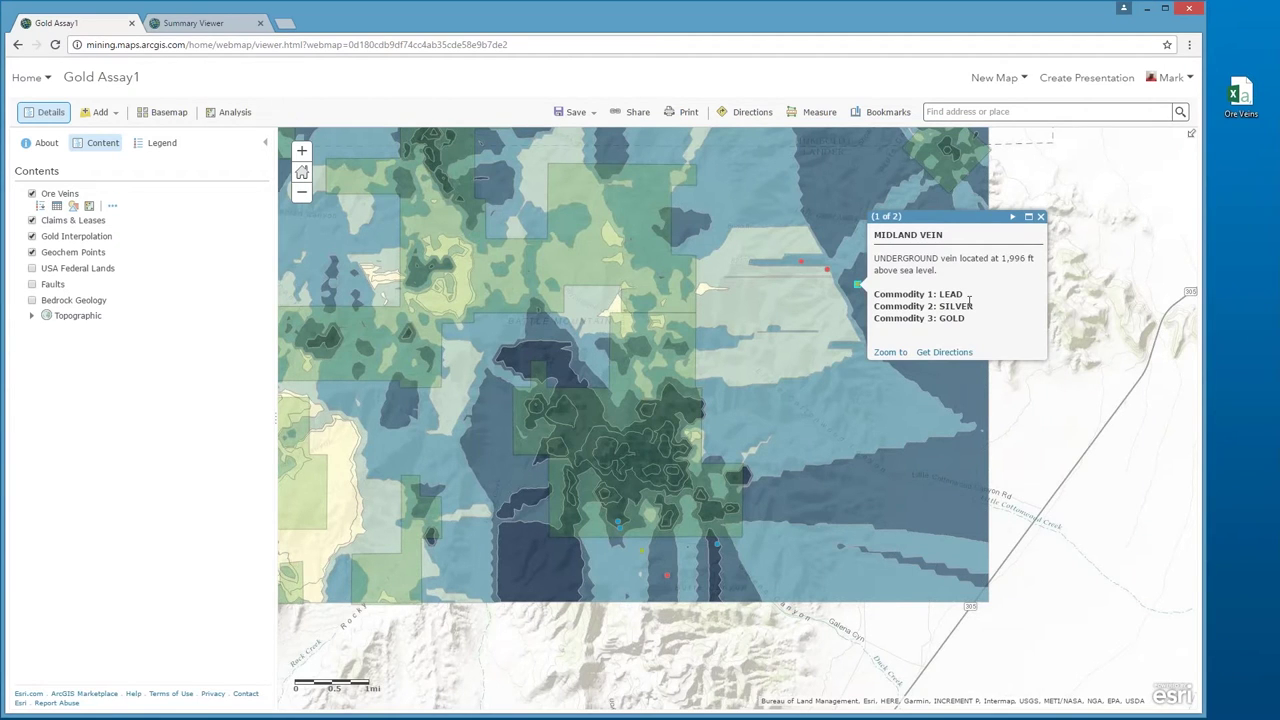
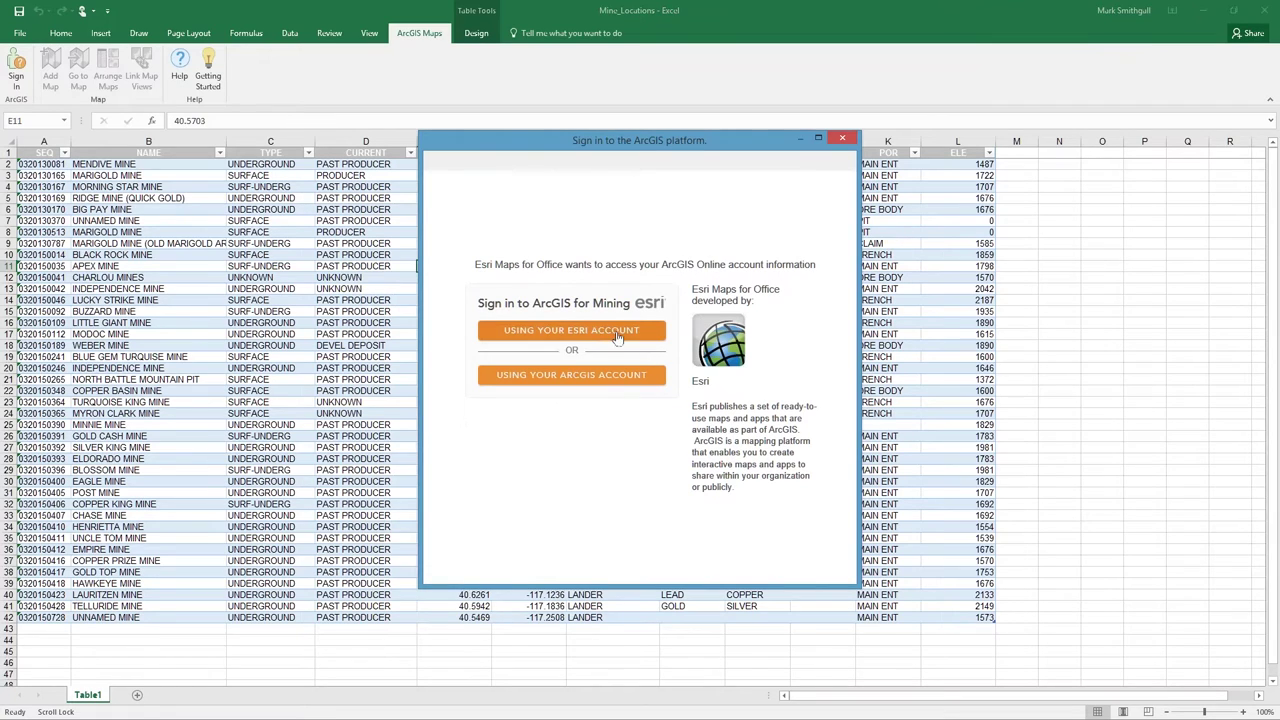
# - Sign in to the ArcGIS platform using the Esri account and add a new map to the Mine_Locations workbook
pyautogui.click(598, 336)
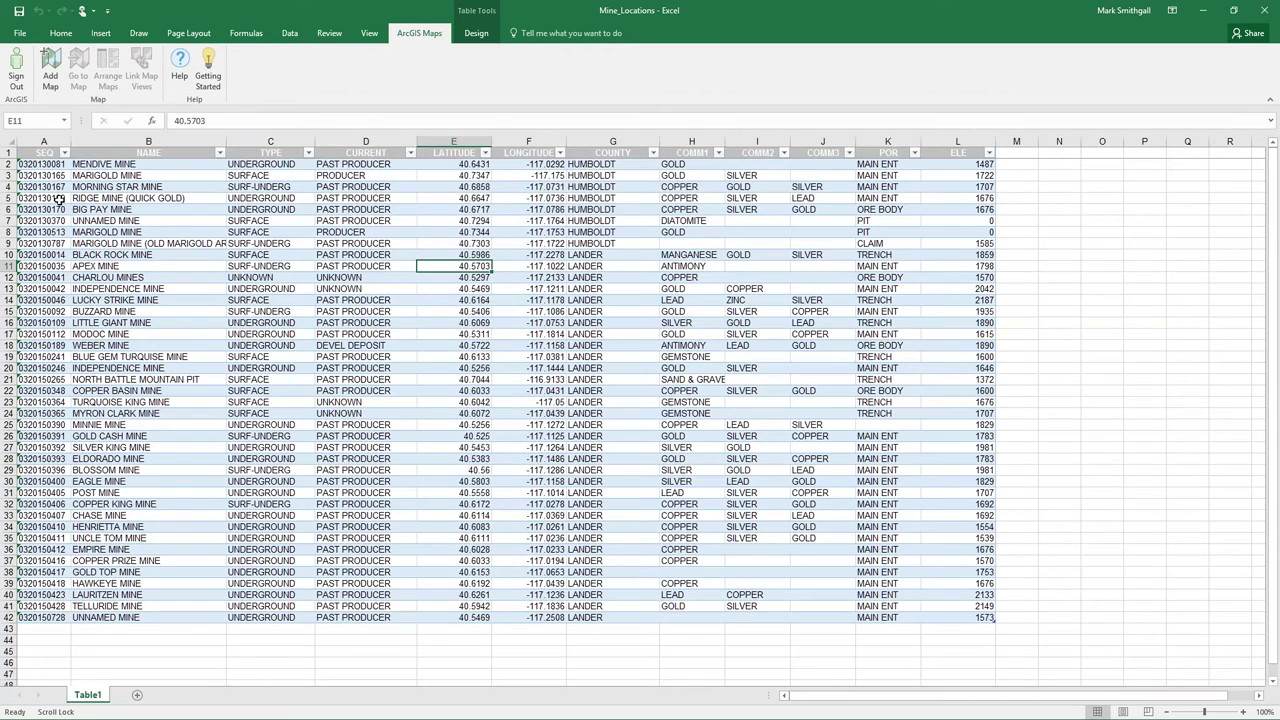
pyautogui.click(48, 66)
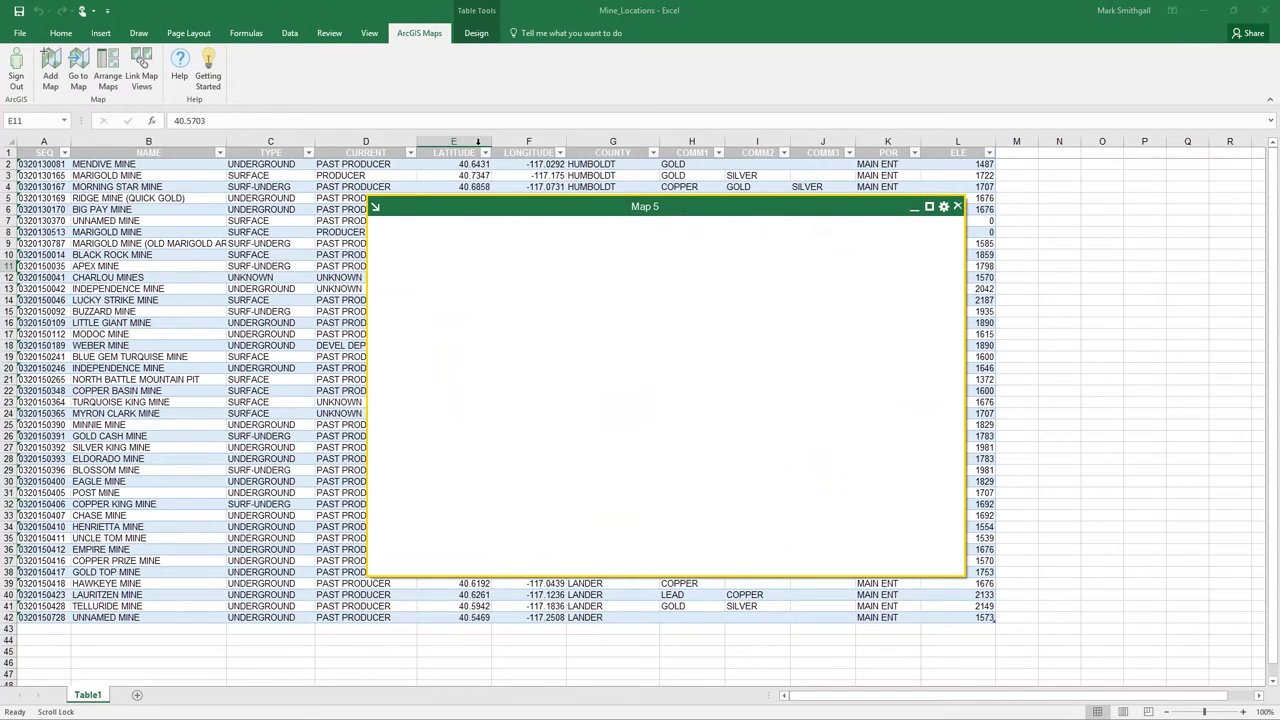
pyautogui.moveTo(478, 143); pyautogui.dragTo(527, 141)
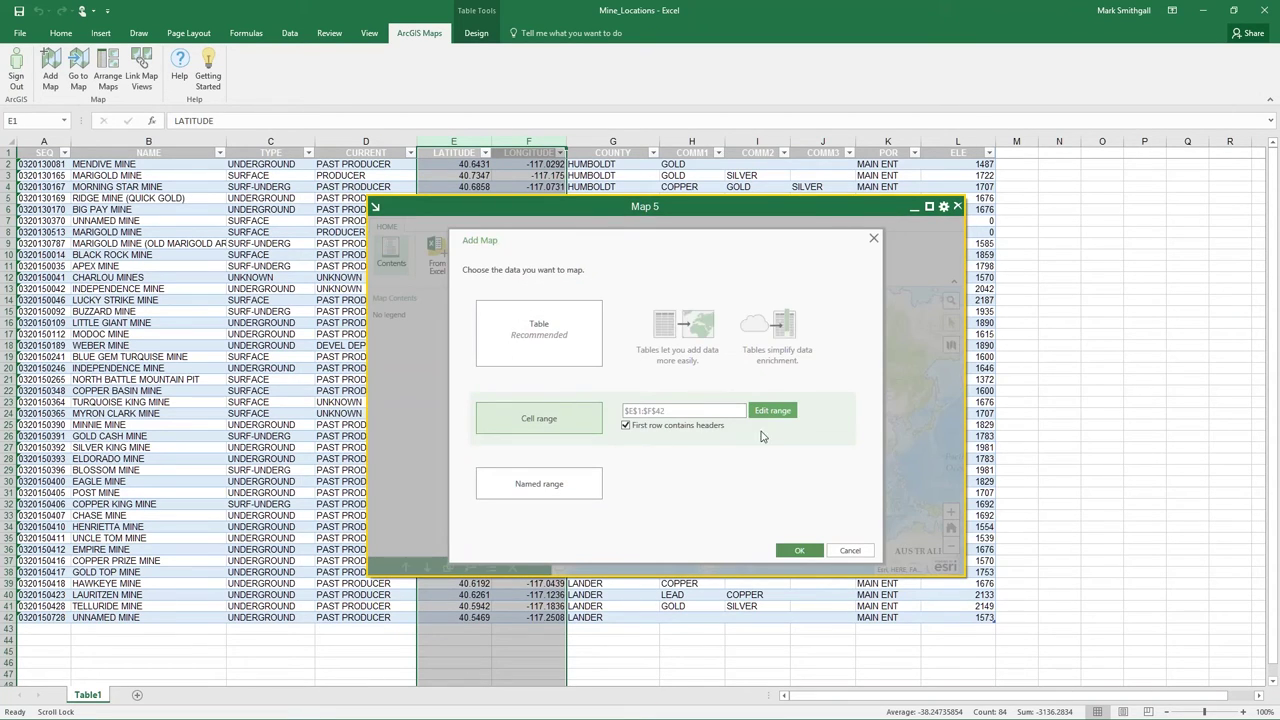
pyautogui.click(799, 550)
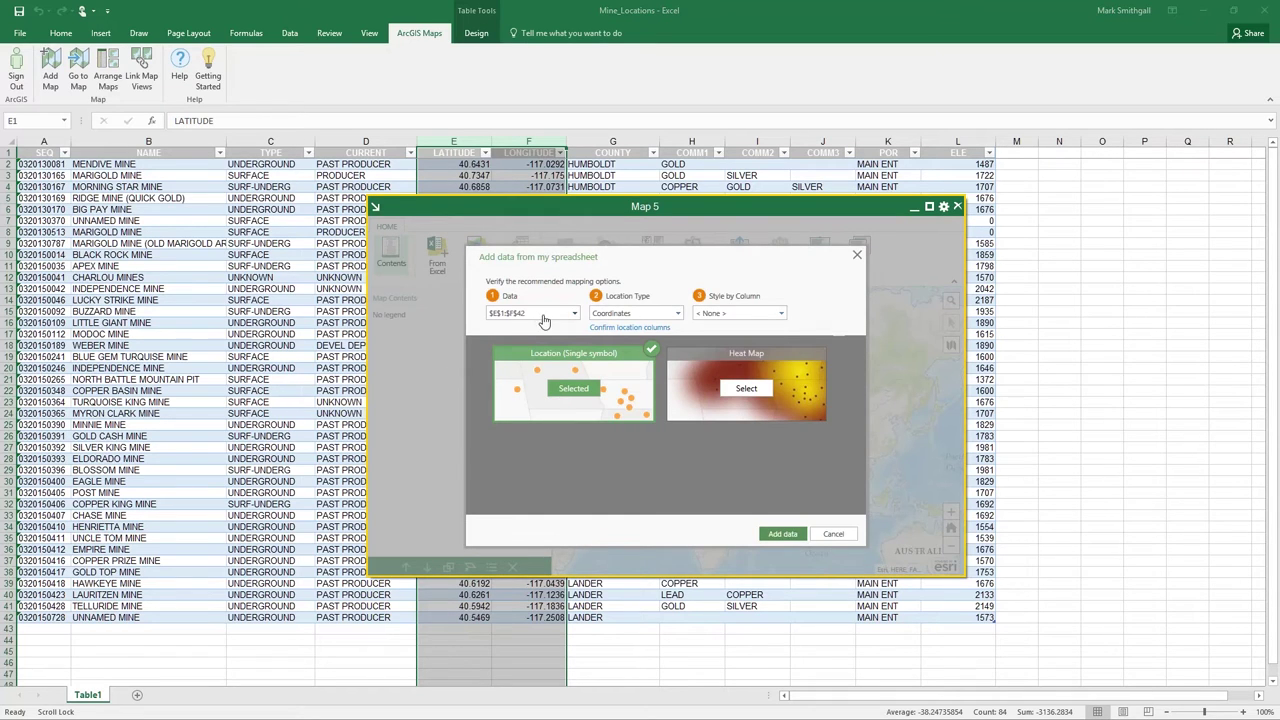
pyautogui.click(677, 314)
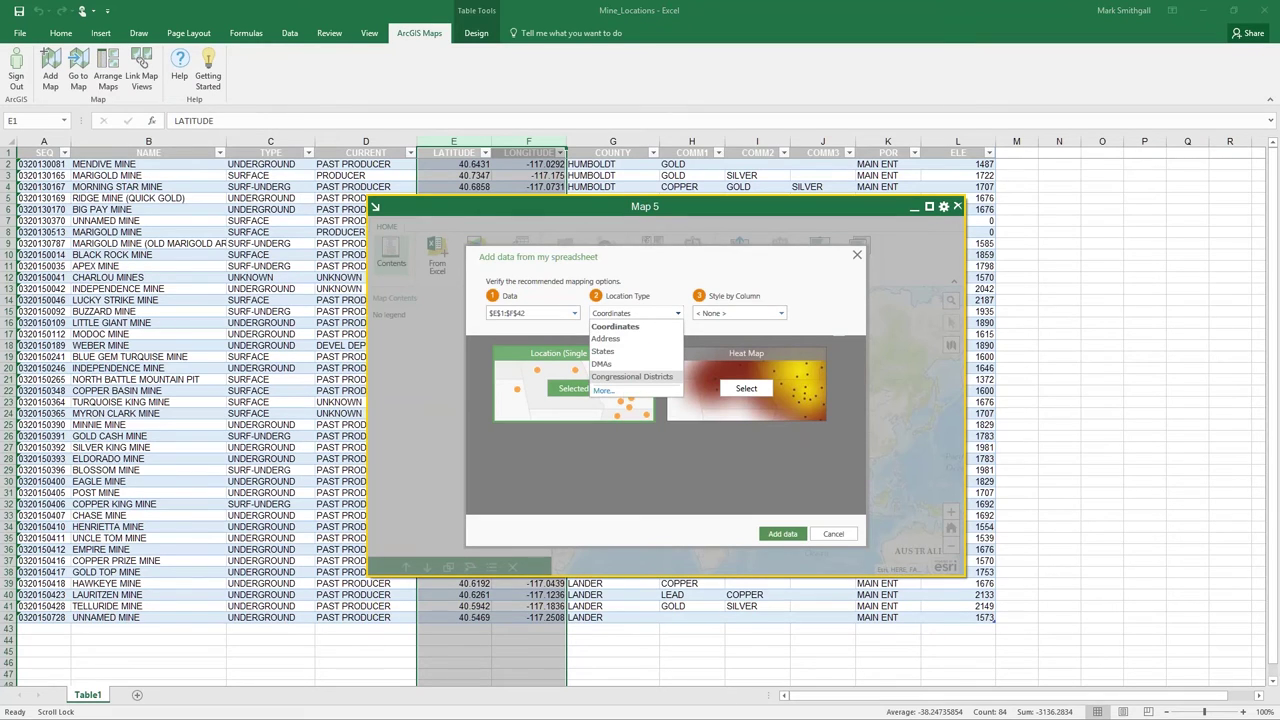
pyautogui.click(603, 390)
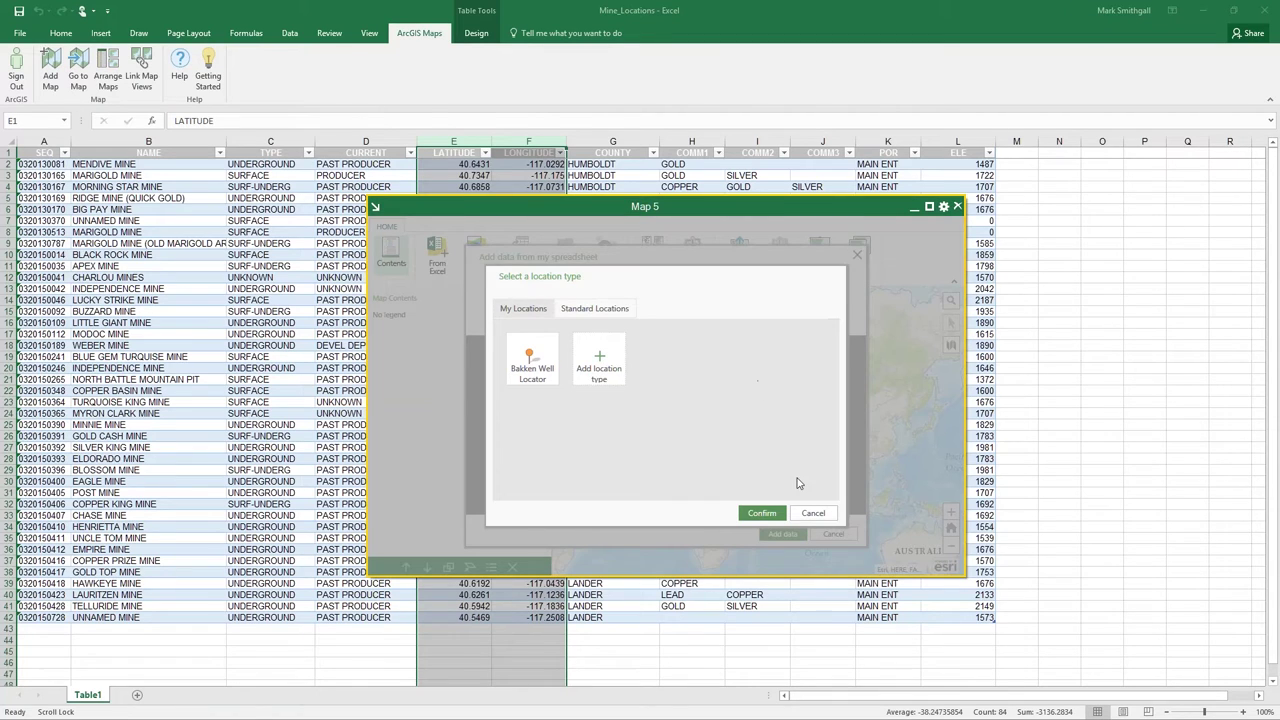
pyautogui.click(812, 514)
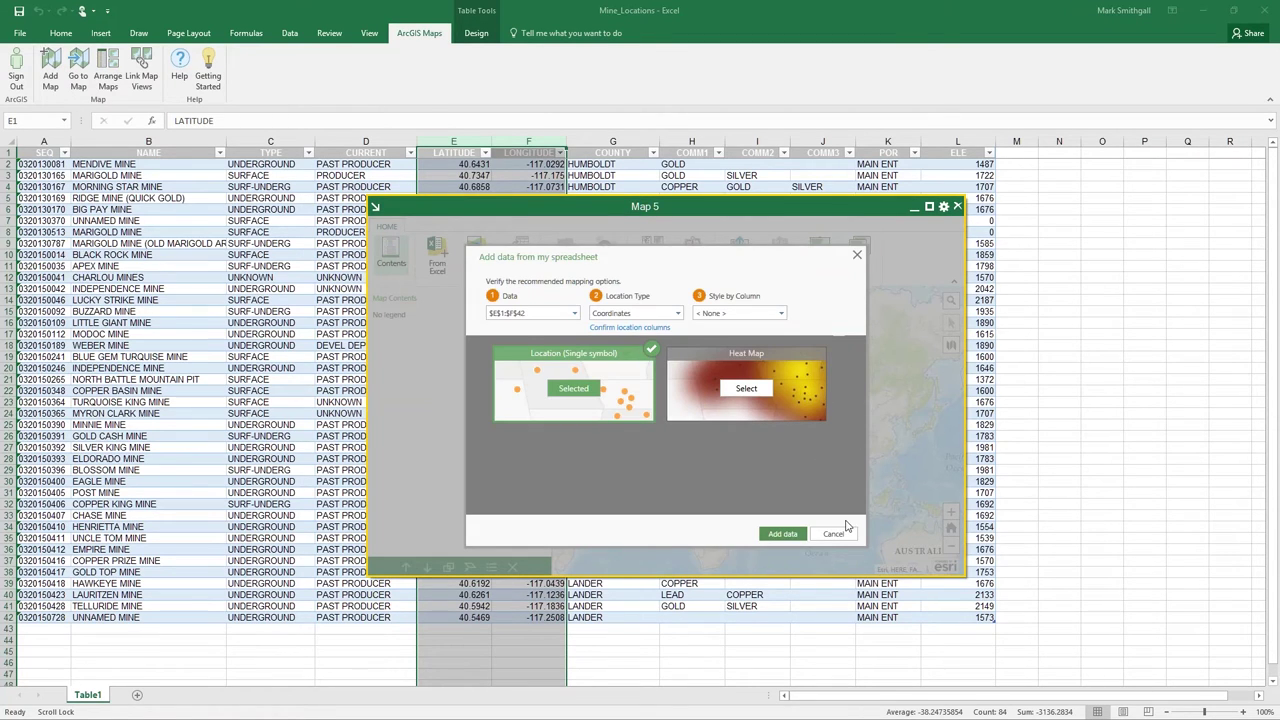
pyautogui.click(782, 315)
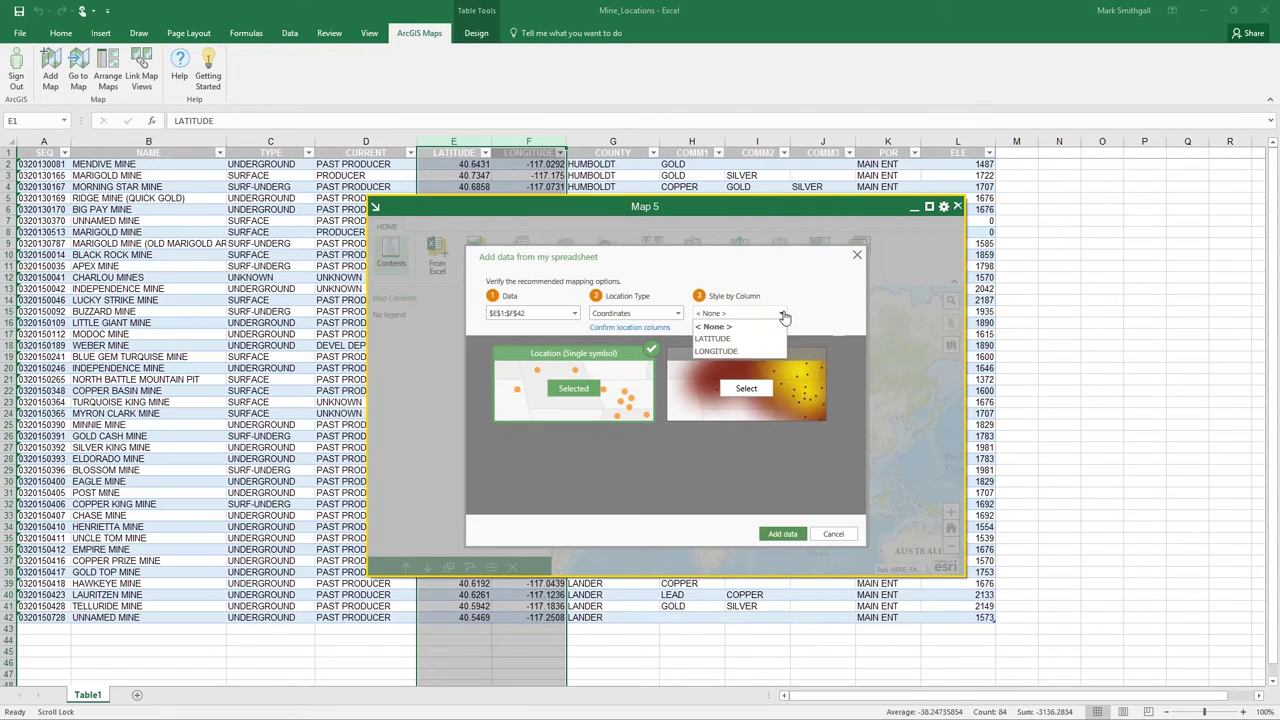
pyautogui.click(764, 328)
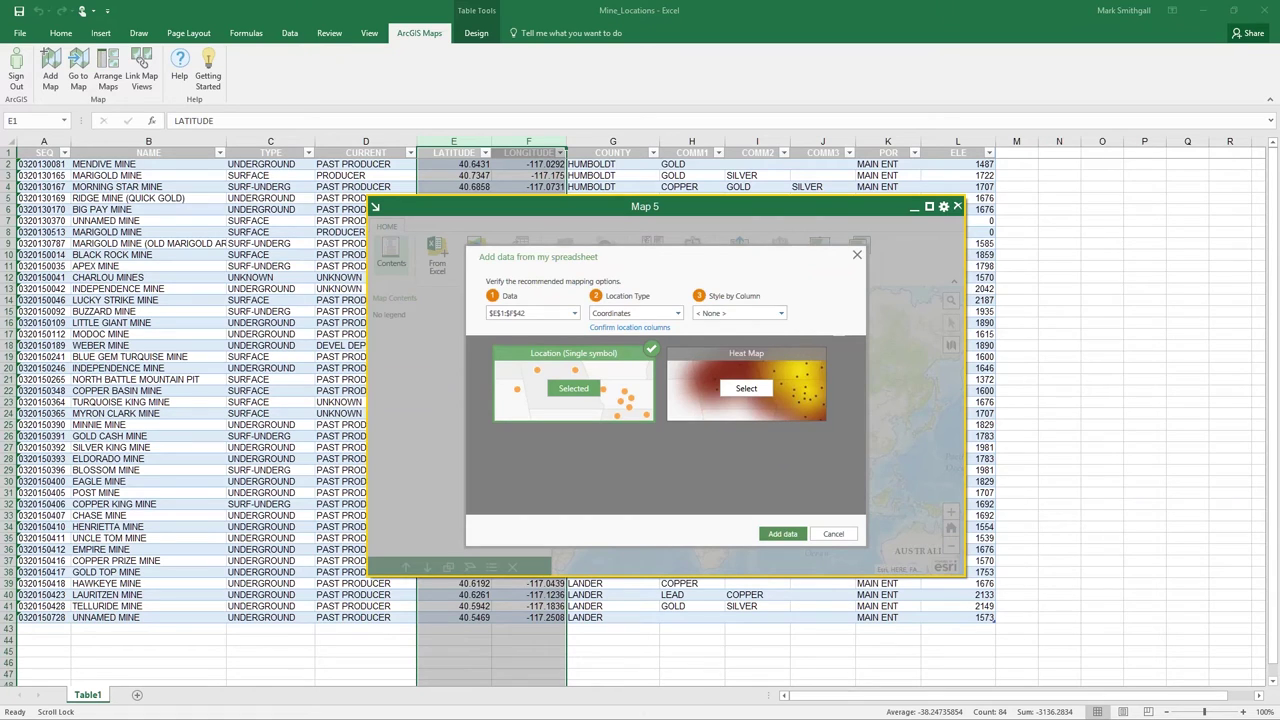
pyautogui.click(834, 535)
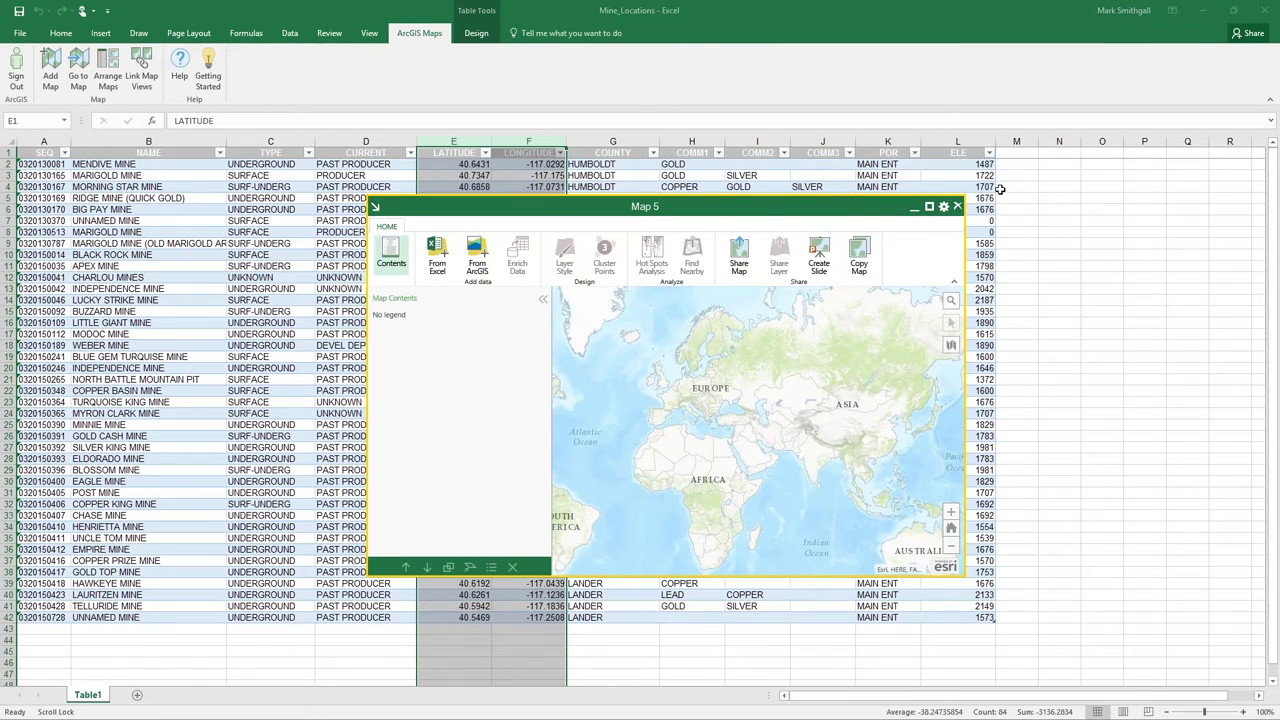
# - Add Table1 to the map by coordinates, styled by the TYPE column with unique symbols, and accept the layer style
pyautogui.click(1010, 186)
pyautogui.click(437, 255)
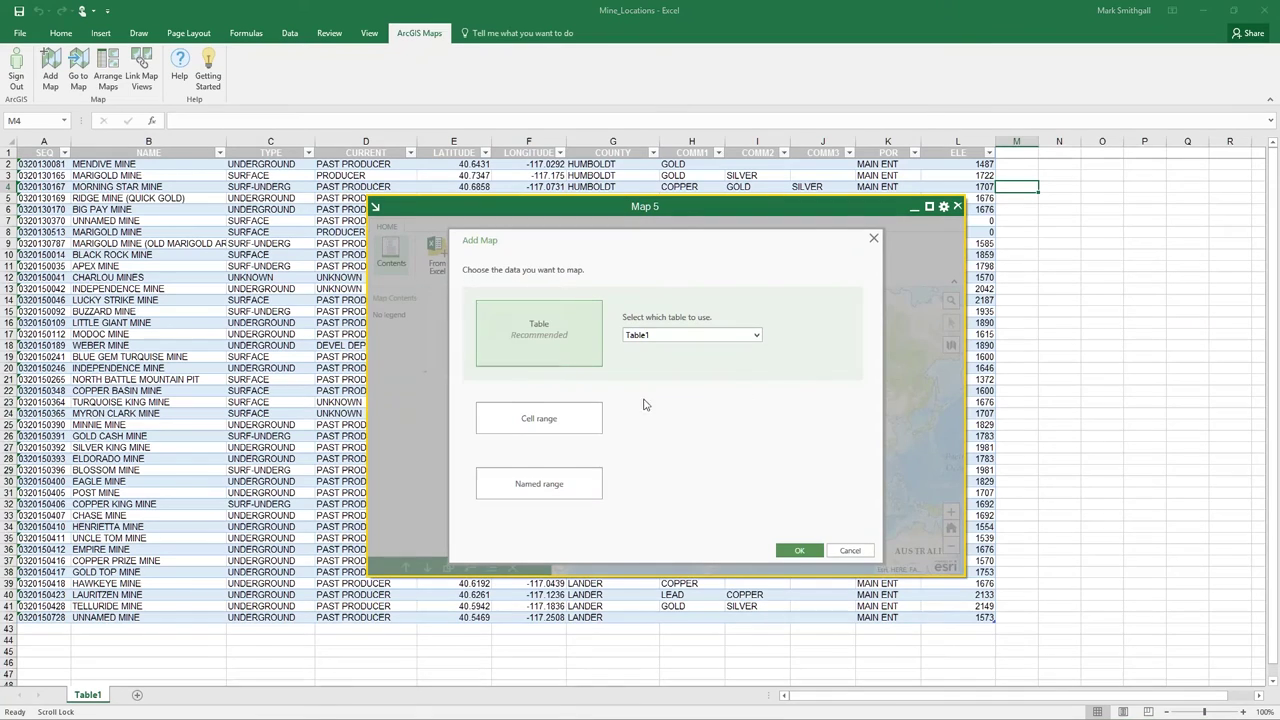
pyautogui.click(799, 550)
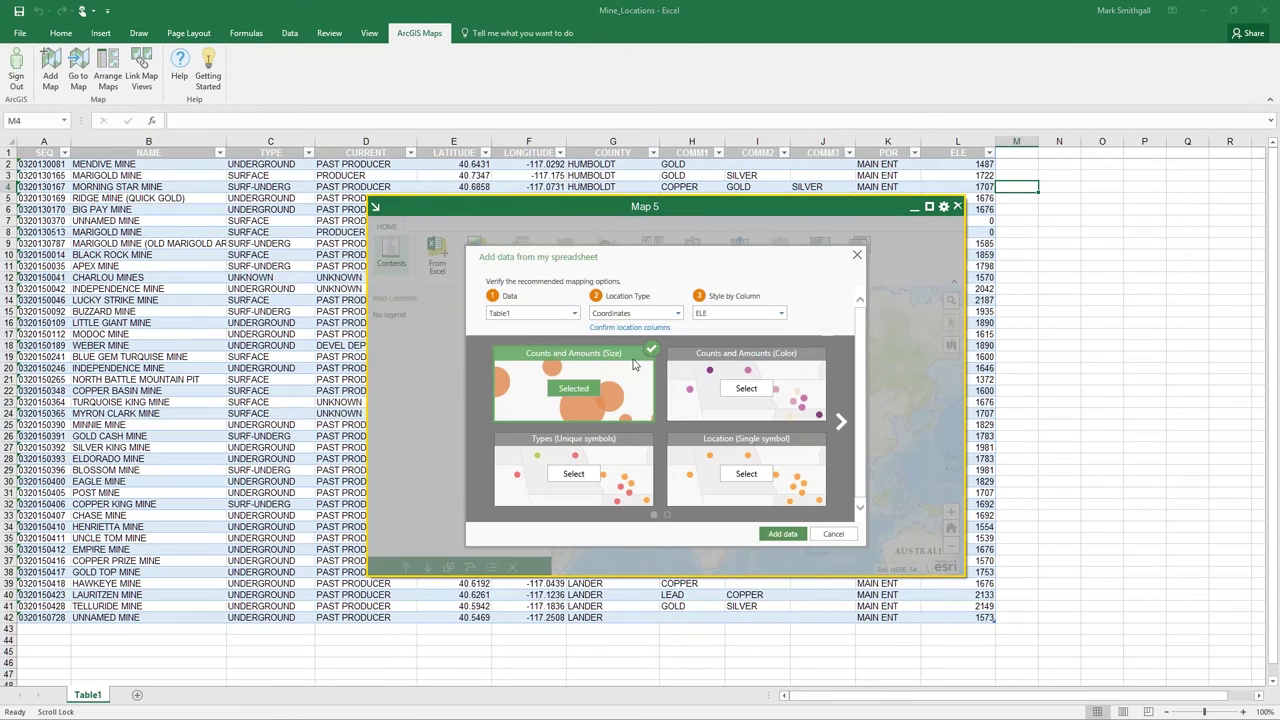
pyautogui.click(761, 321)
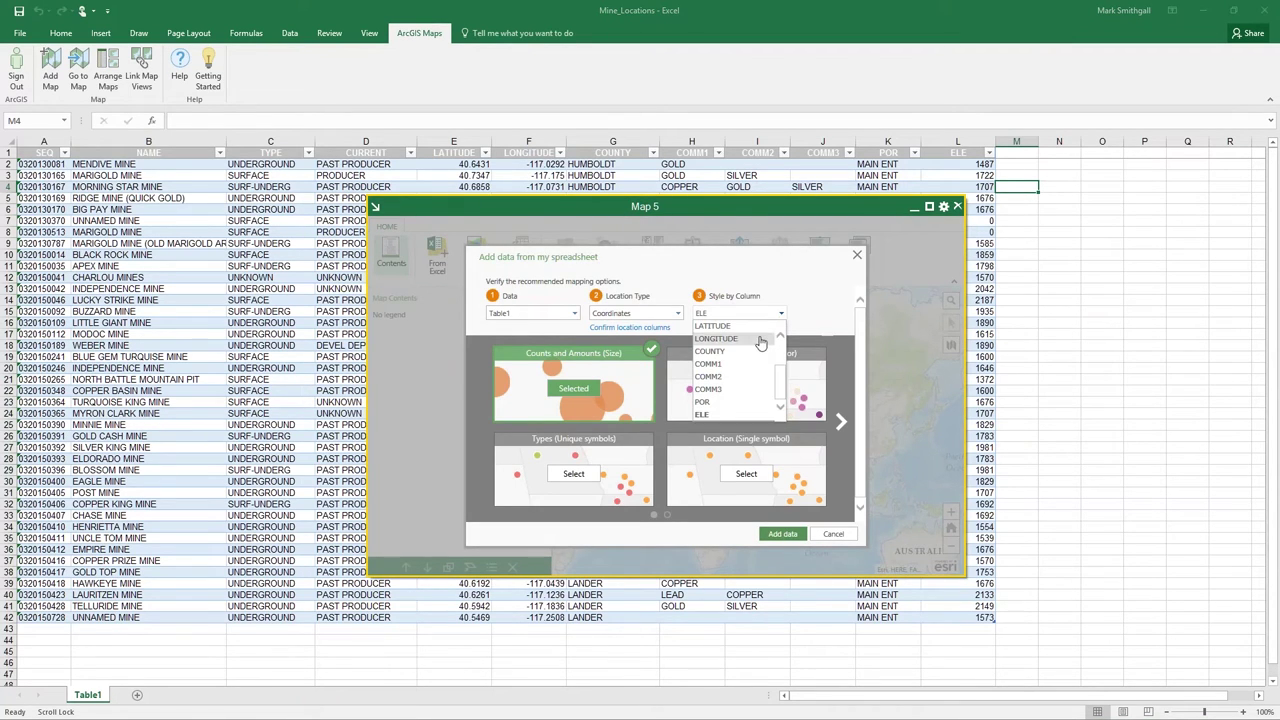
pyautogui.click(730, 364)
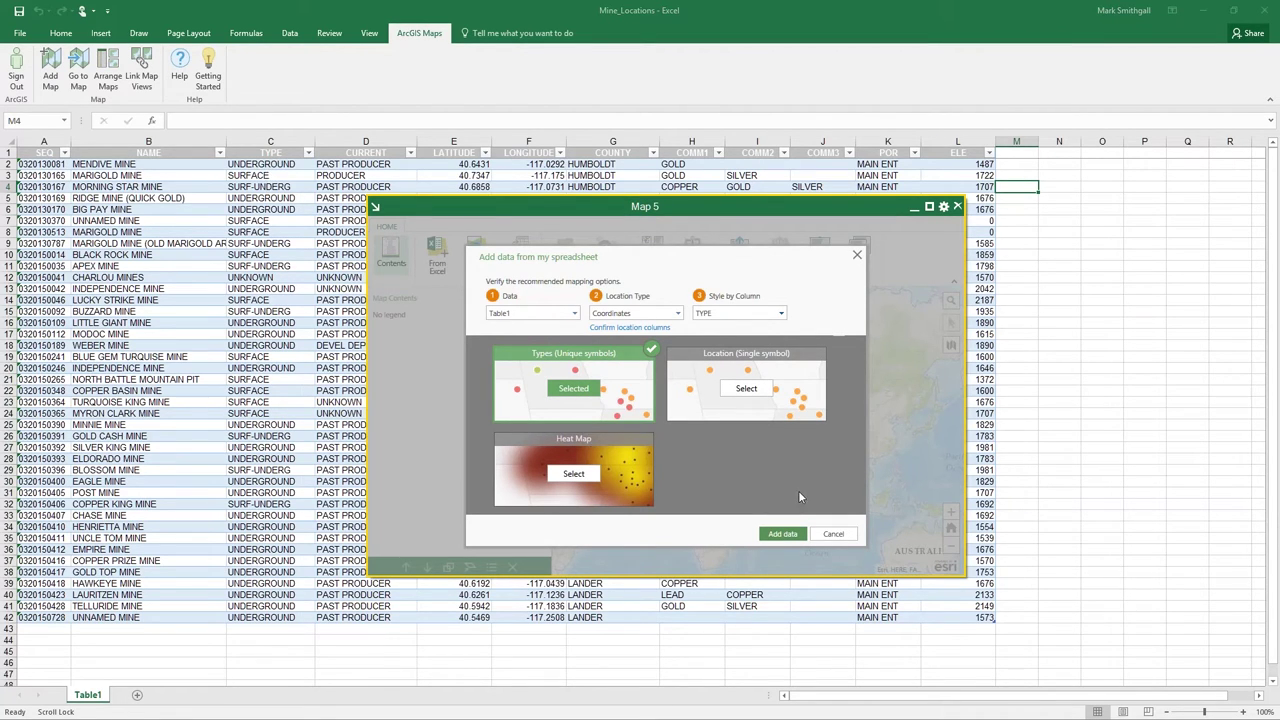
pyautogui.click(782, 533)
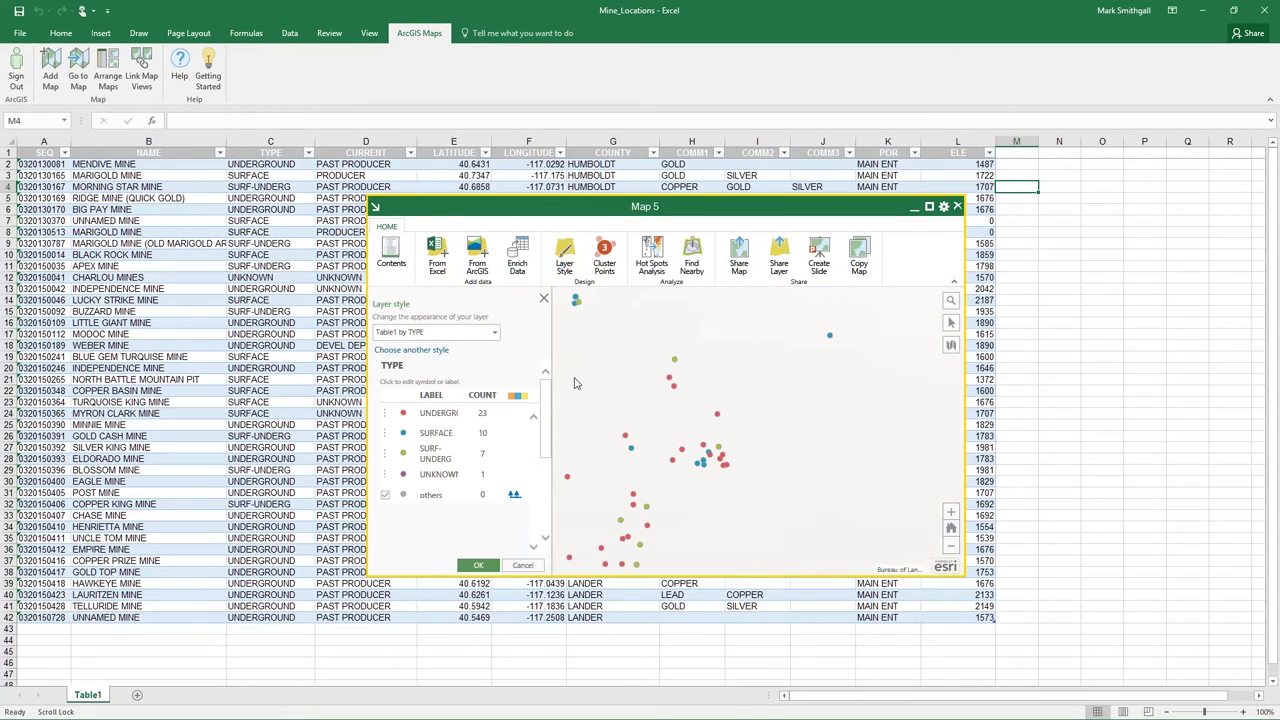
pyautogui.click(478, 565)
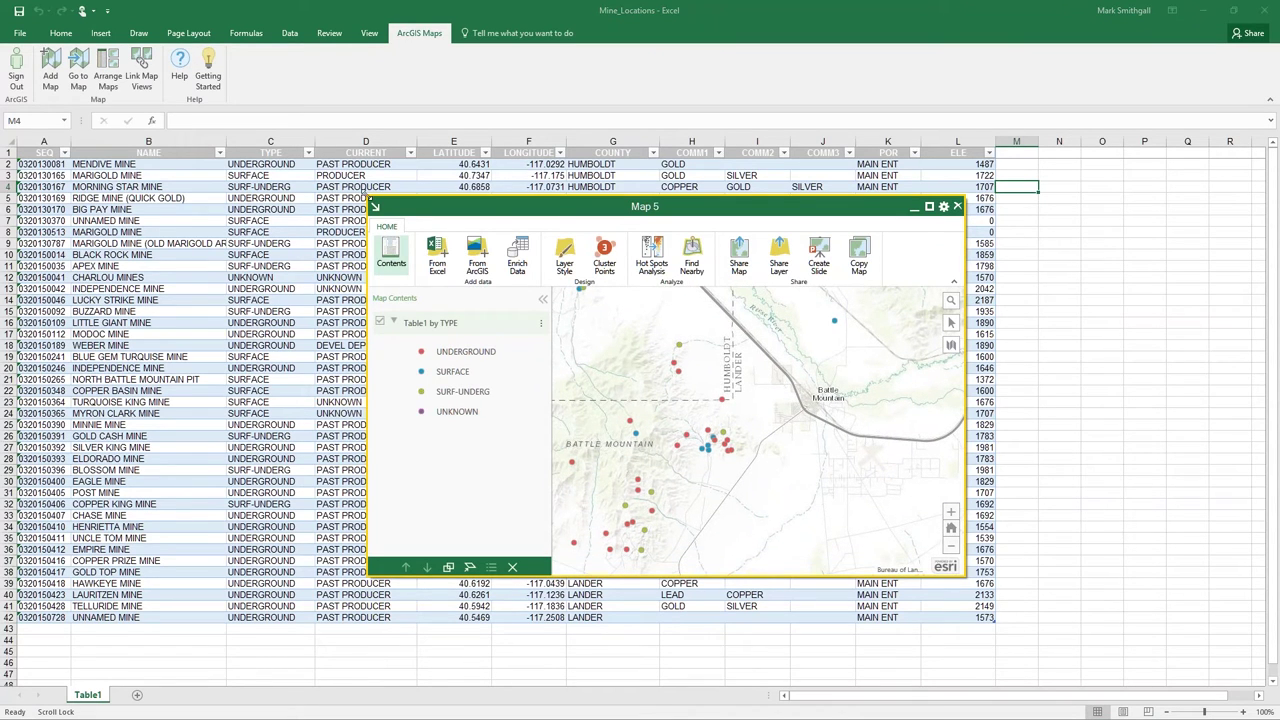
# - Enlarge the map window and view the attributes of the Apex Mine point
pyautogui.moveTo(374, 206); pyautogui.dragTo(208, 102)
pyautogui.moveTo(540, 330); pyautogui.dragTo(700, 395)
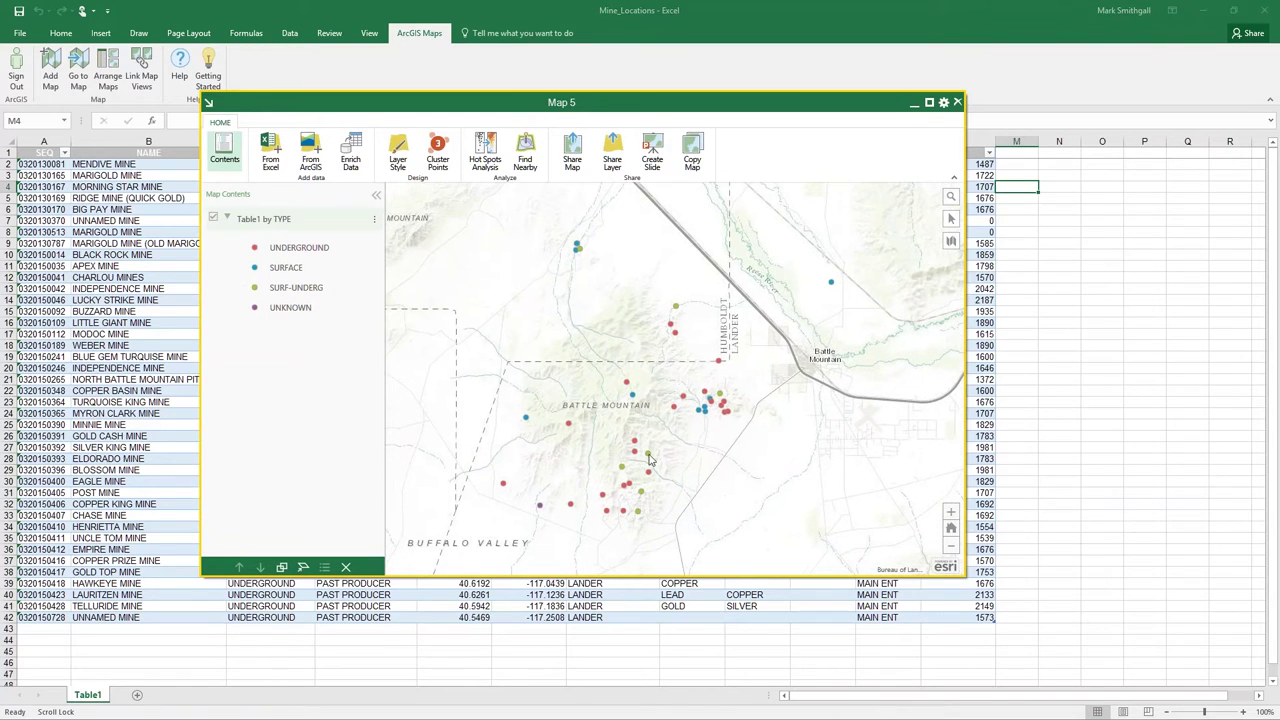
pyautogui.click(648, 453)
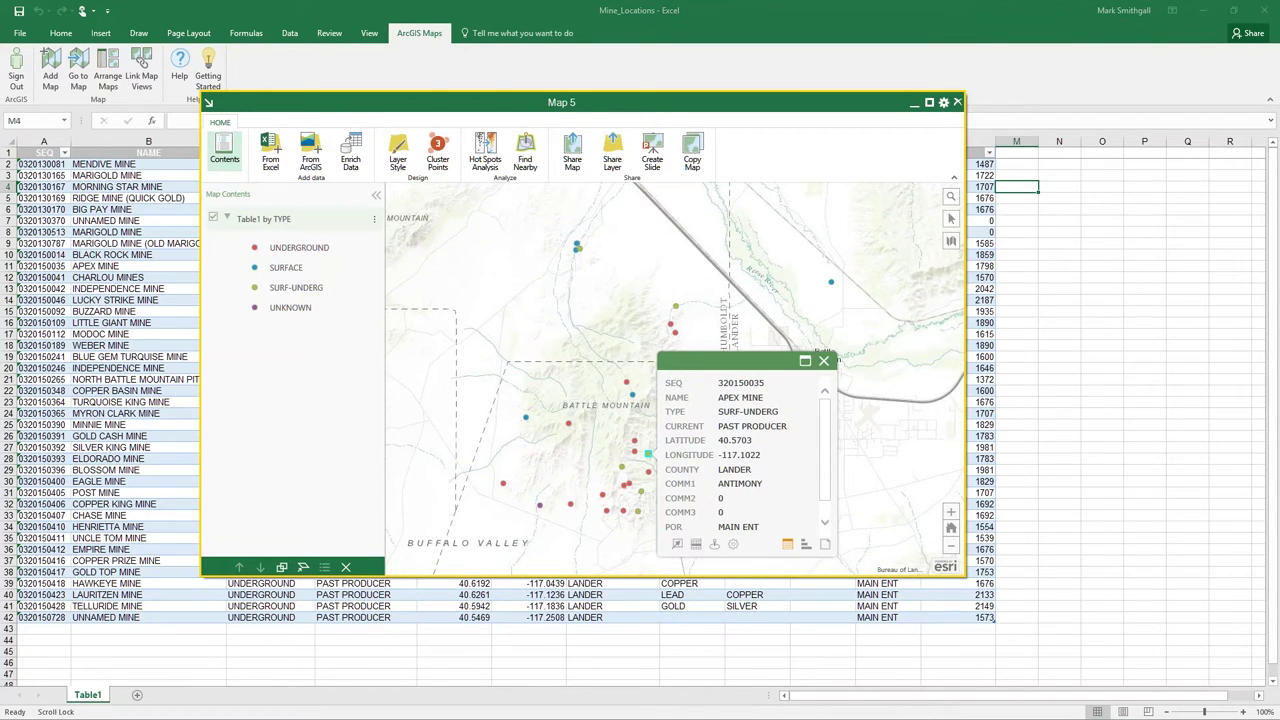
pyautogui.moveTo(621, 471); pyautogui.dragTo(601, 447)
# - View the attributes of the Lucky Strike Mine point and highlight its matching row in the worksheet
pyautogui.click(612, 371)
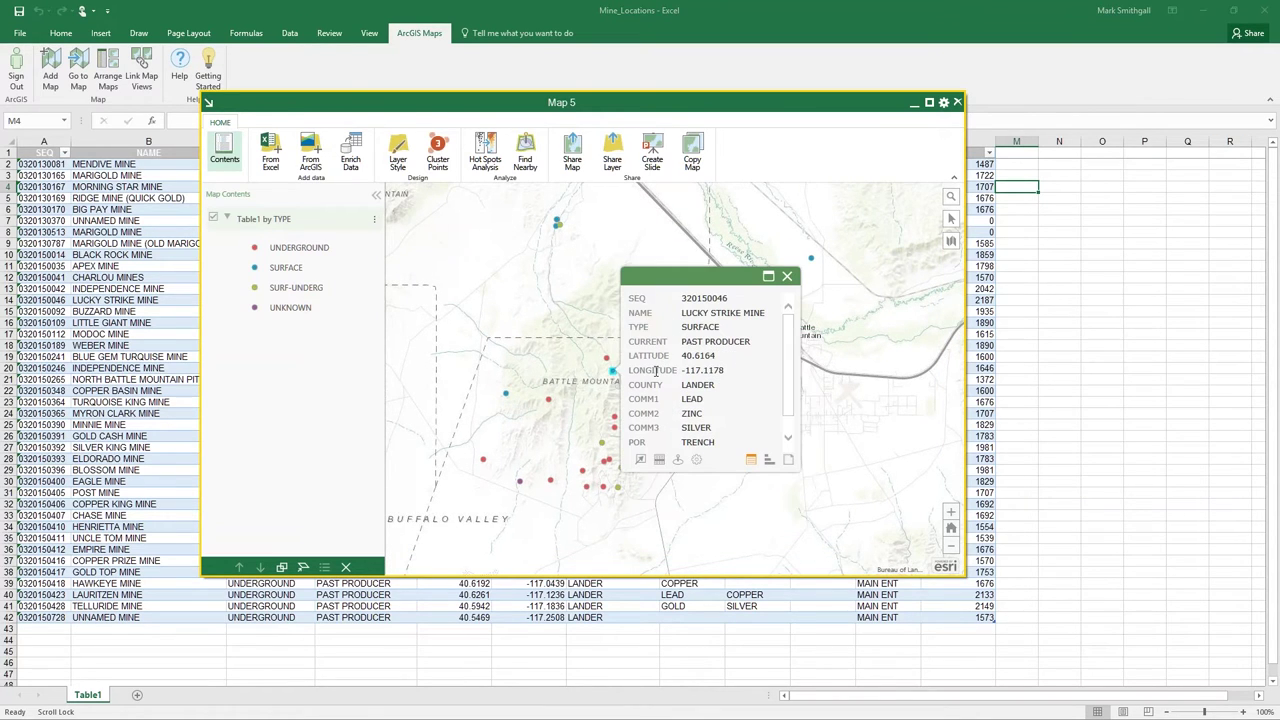
pyautogui.click(659, 459)
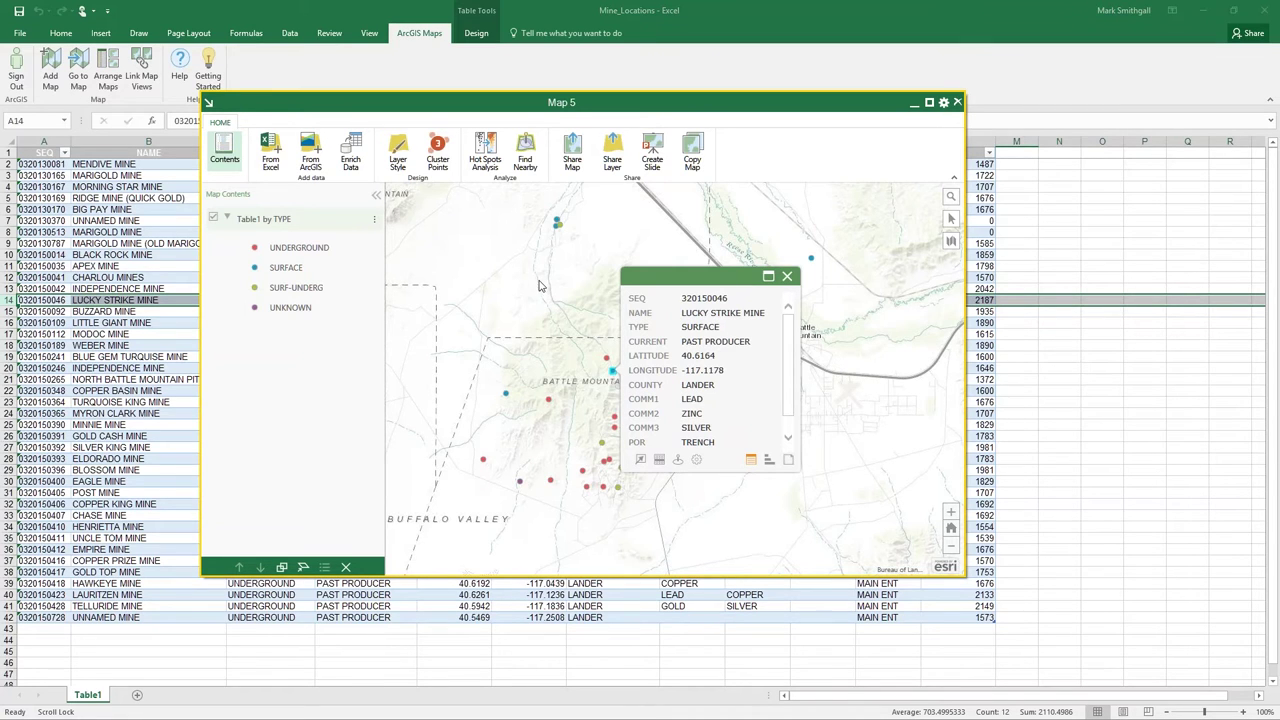
pyautogui.click(829, 346)
pyautogui.moveTo(608, 322); pyautogui.dragTo(628, 306)
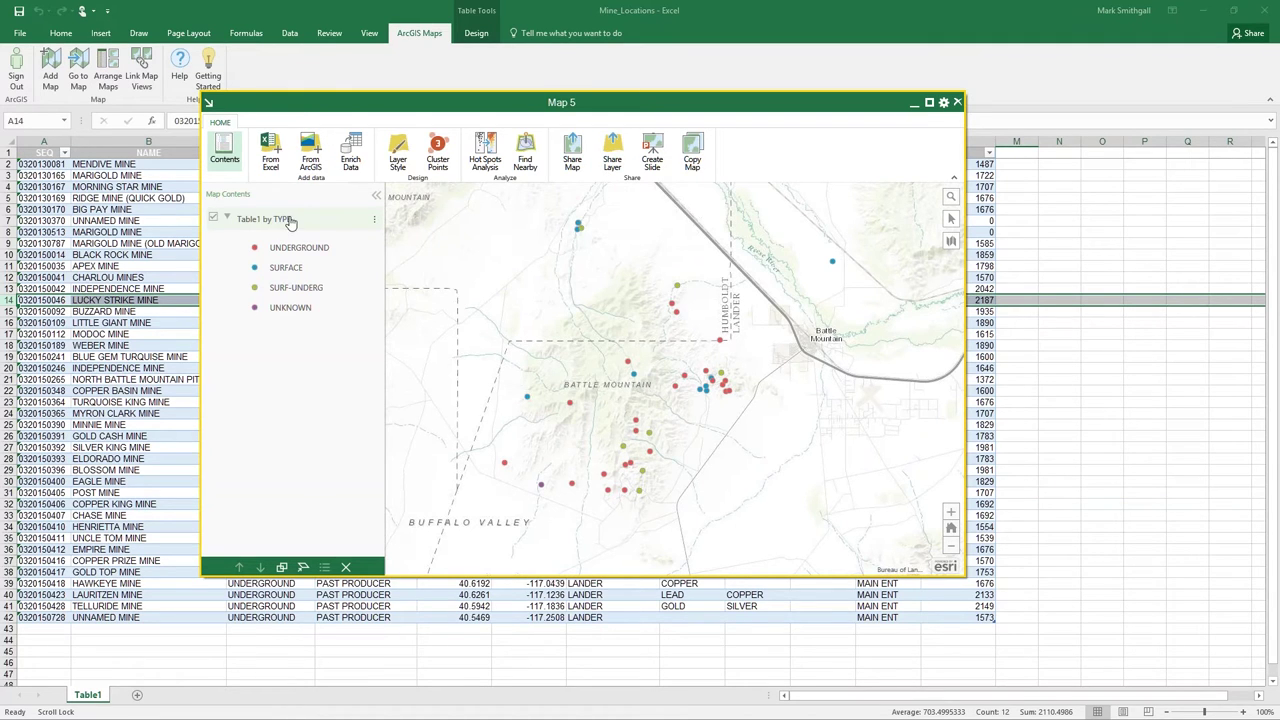
# - Search the organization's ArcGIS content for "interpolation" and add the Gold Interpolation layer to the map
pyautogui.click(310, 152)
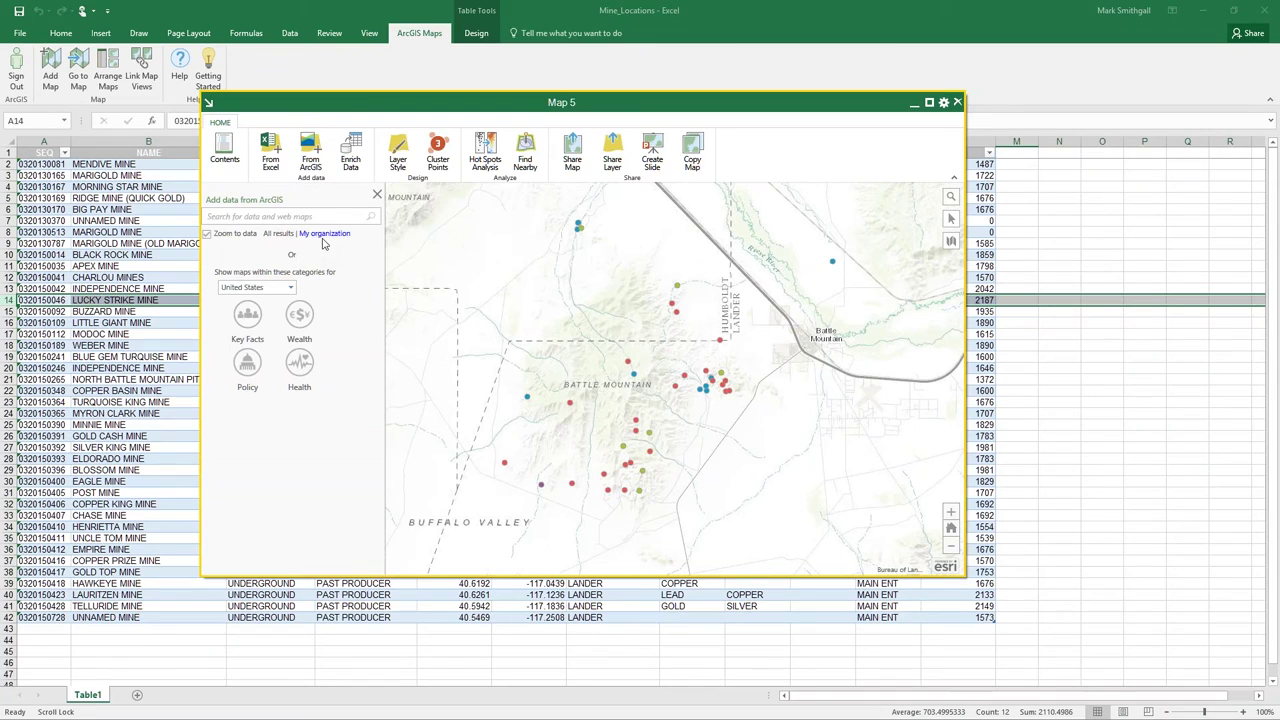
pyautogui.click(323, 236)
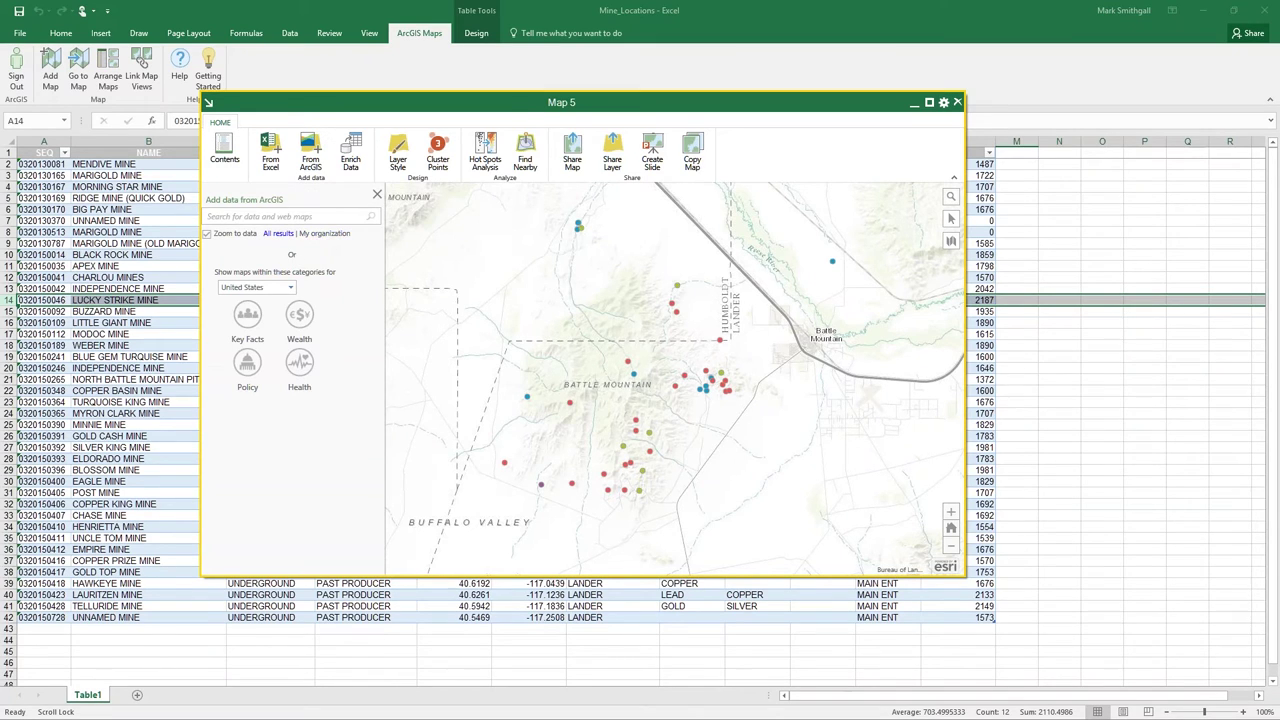
pyautogui.click(307, 215)
pyautogui.write('interpolation')
pyautogui.press('Return')
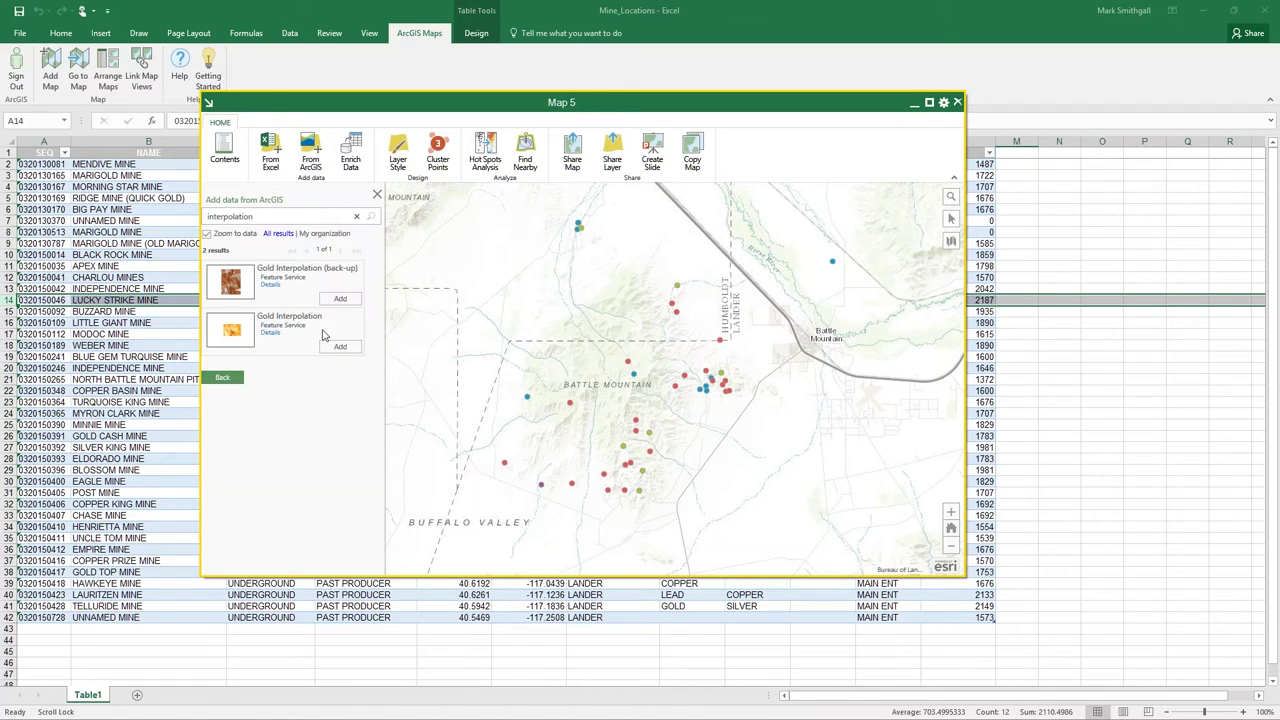
pyautogui.click(338, 347)
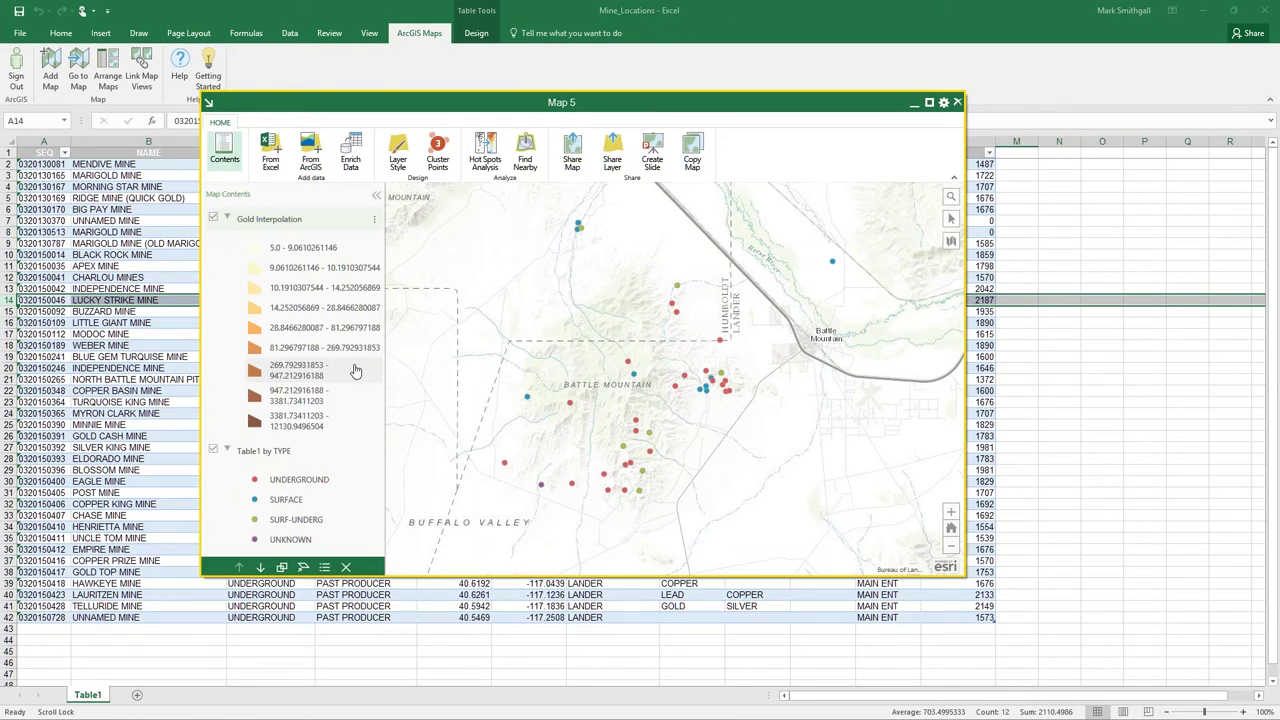
# - Move the Gold Interpolation layer below the Table1 by TYPE mine points in the layer order
pyautogui.scroll(3, 560, 362)
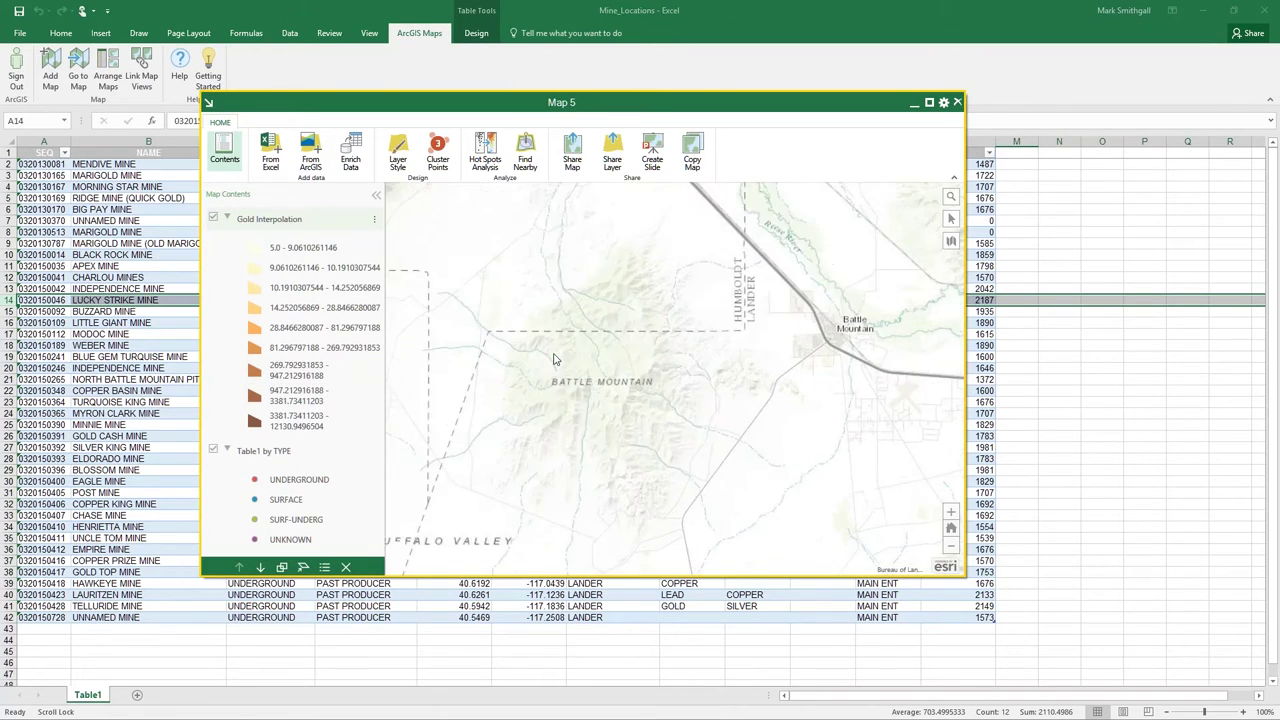
pyautogui.moveTo(596, 436); pyautogui.dragTo(628, 390)
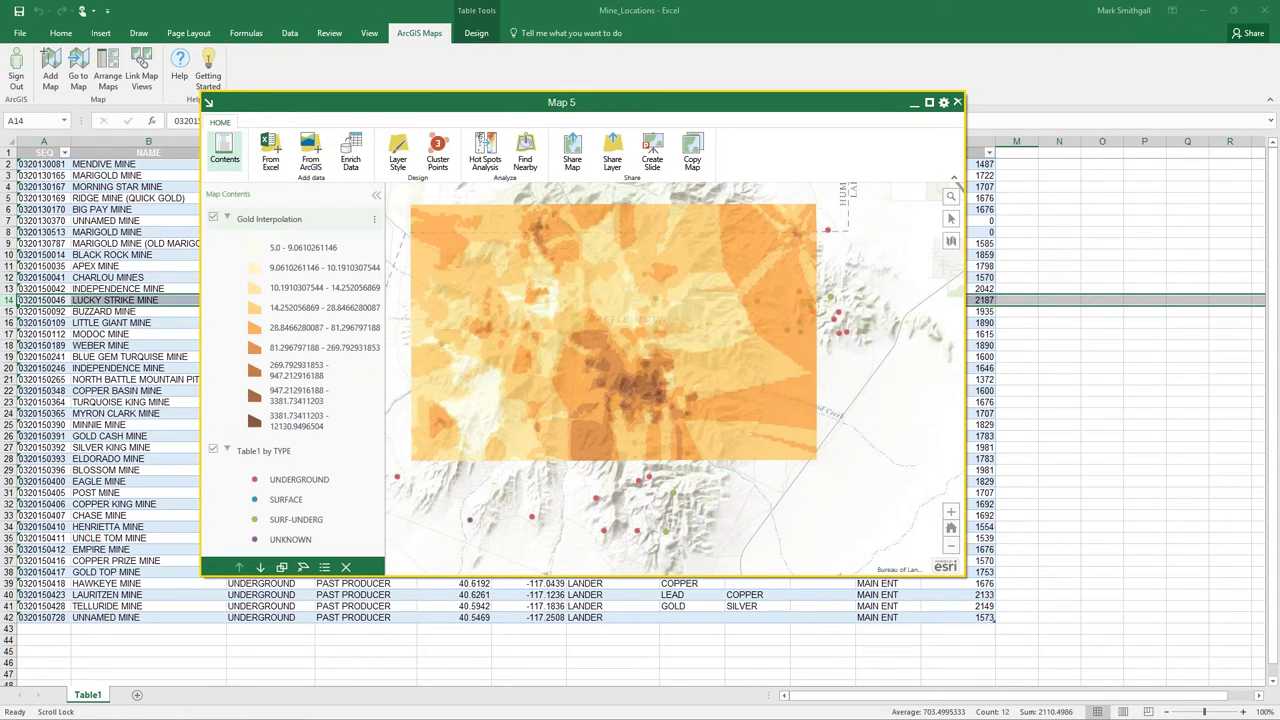
pyautogui.scroll(3, 722, 391)
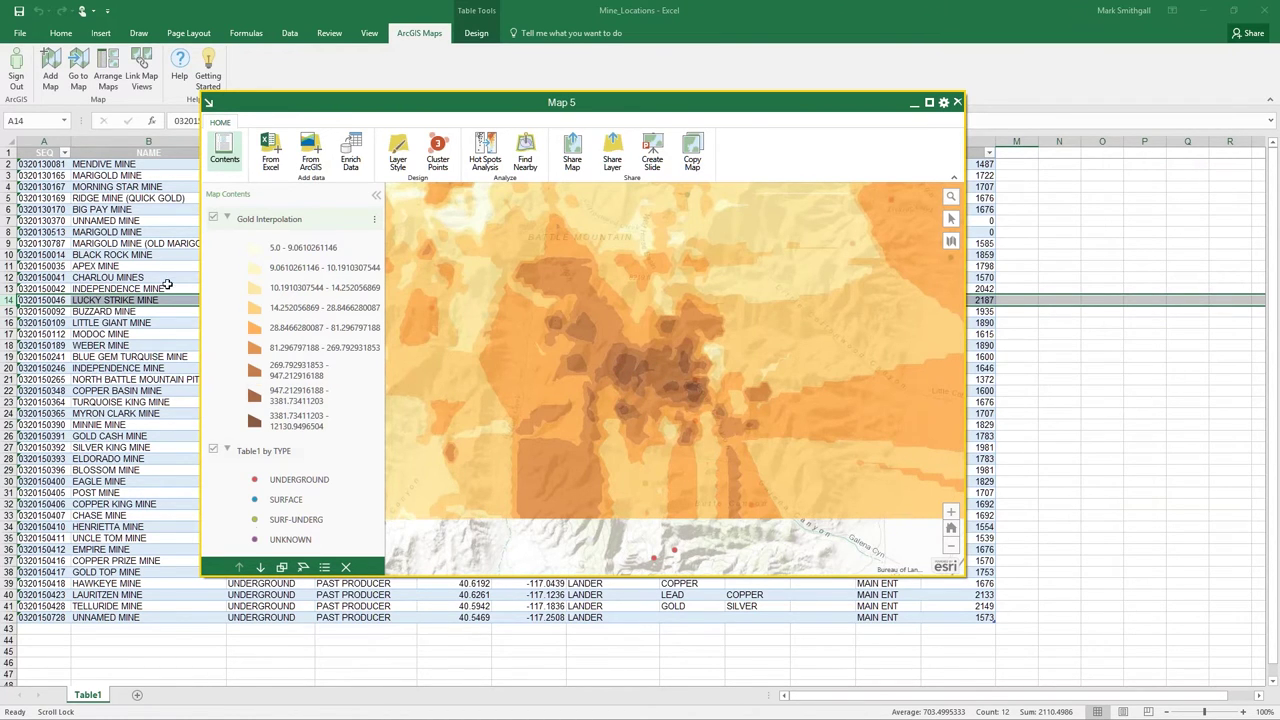
pyautogui.click(260, 568)
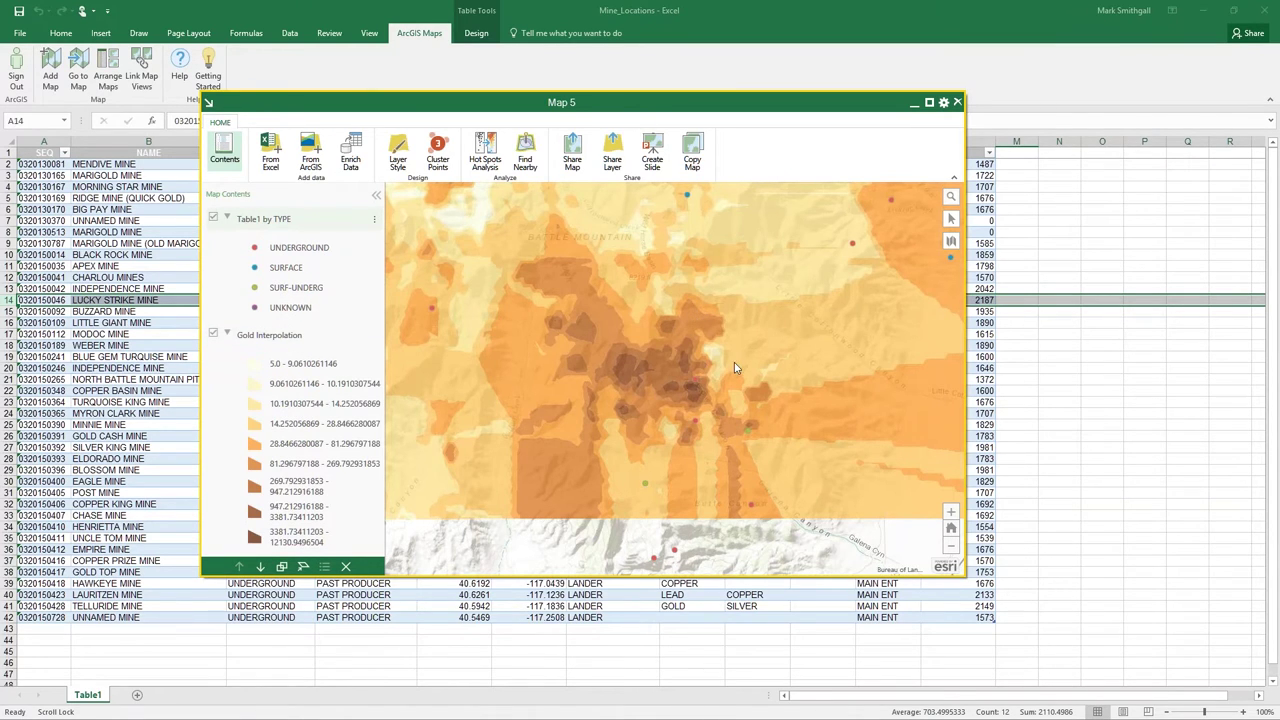
pyautogui.scroll(2, 697, 317)
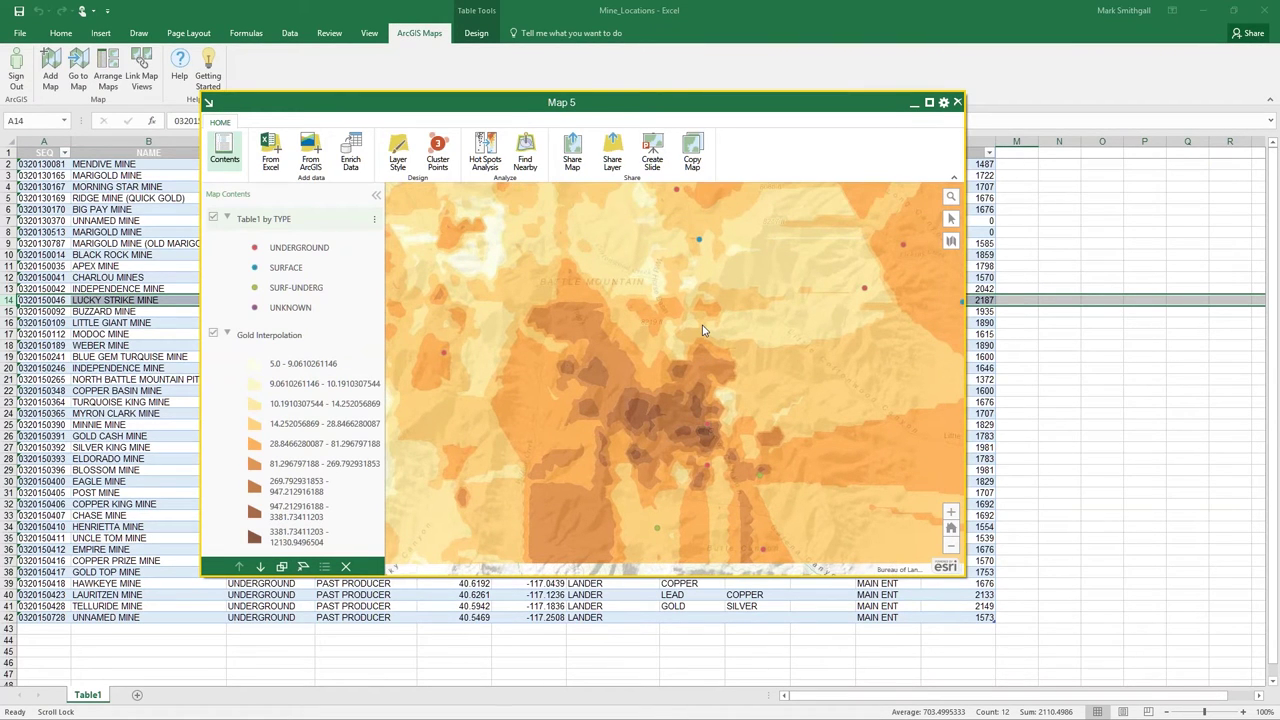
# - Search the ArcGIS content for the leases data and add the Claims & Leases layer to the map
pyautogui.click(310, 150)
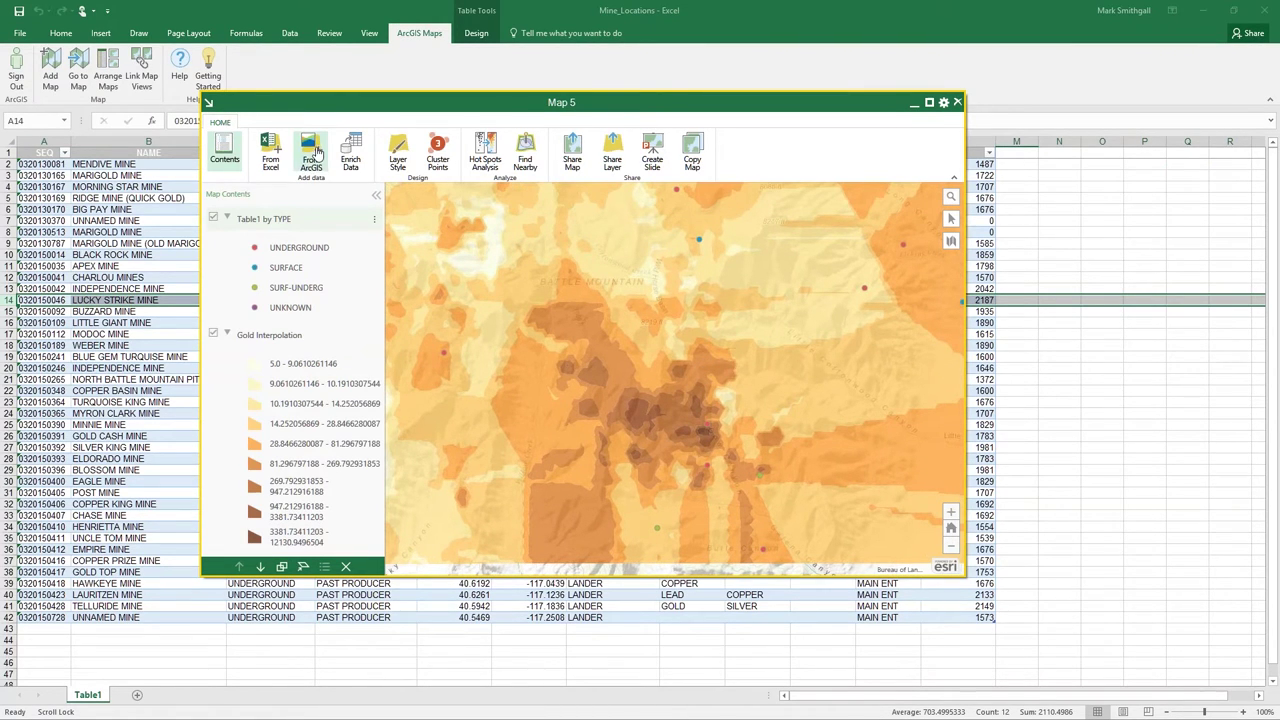
pyautogui.hotkey('ctrl', 'a')
pyautogui.write('lea')
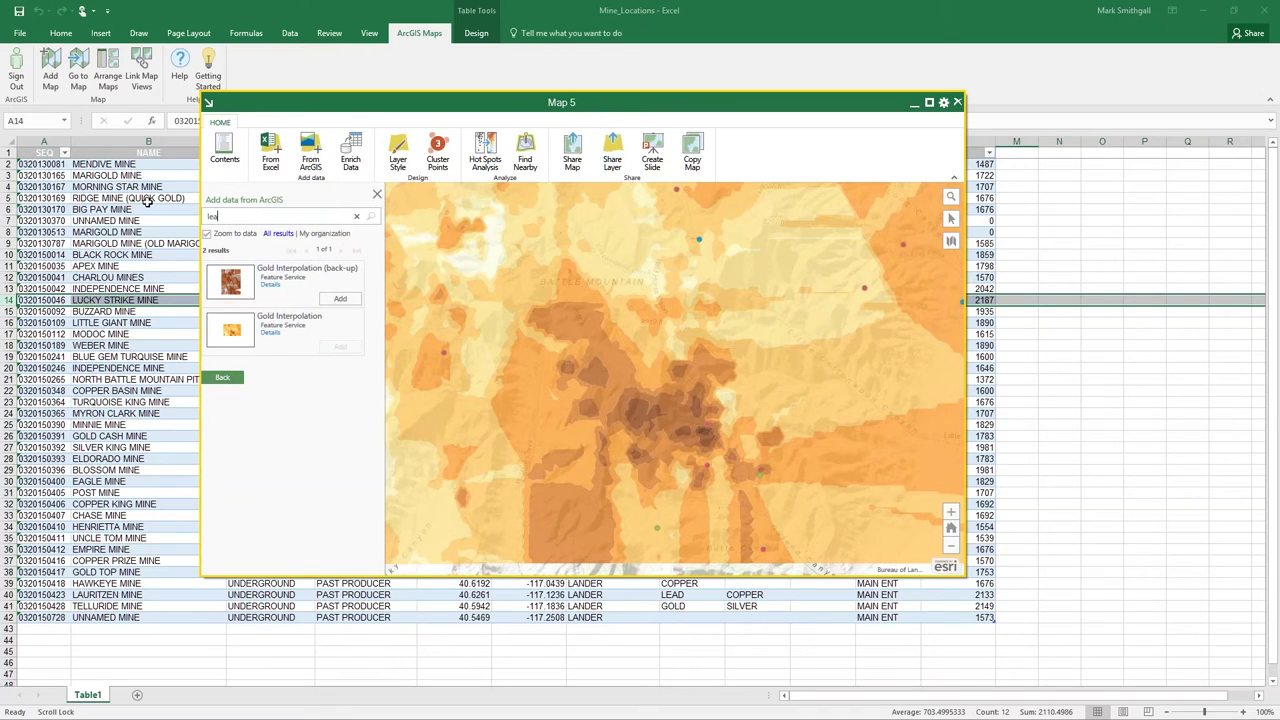
pyautogui.press('Return')
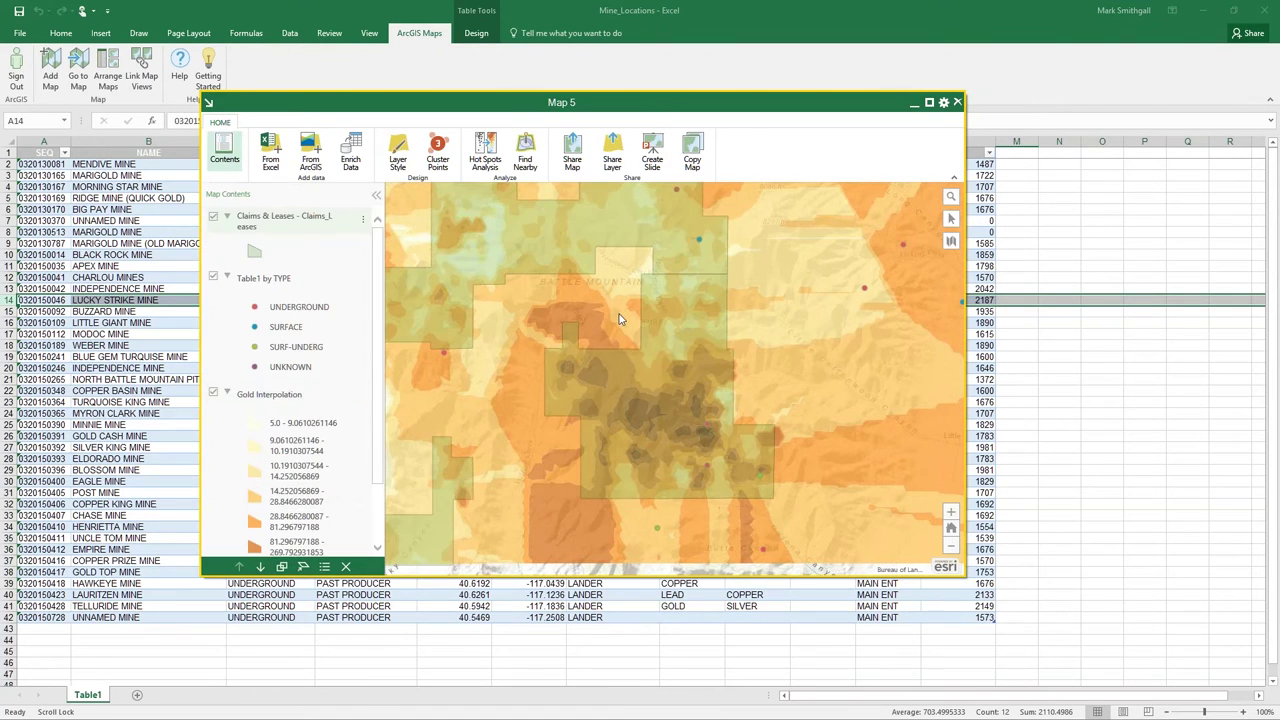
pyautogui.scroll(-3, 619, 318)
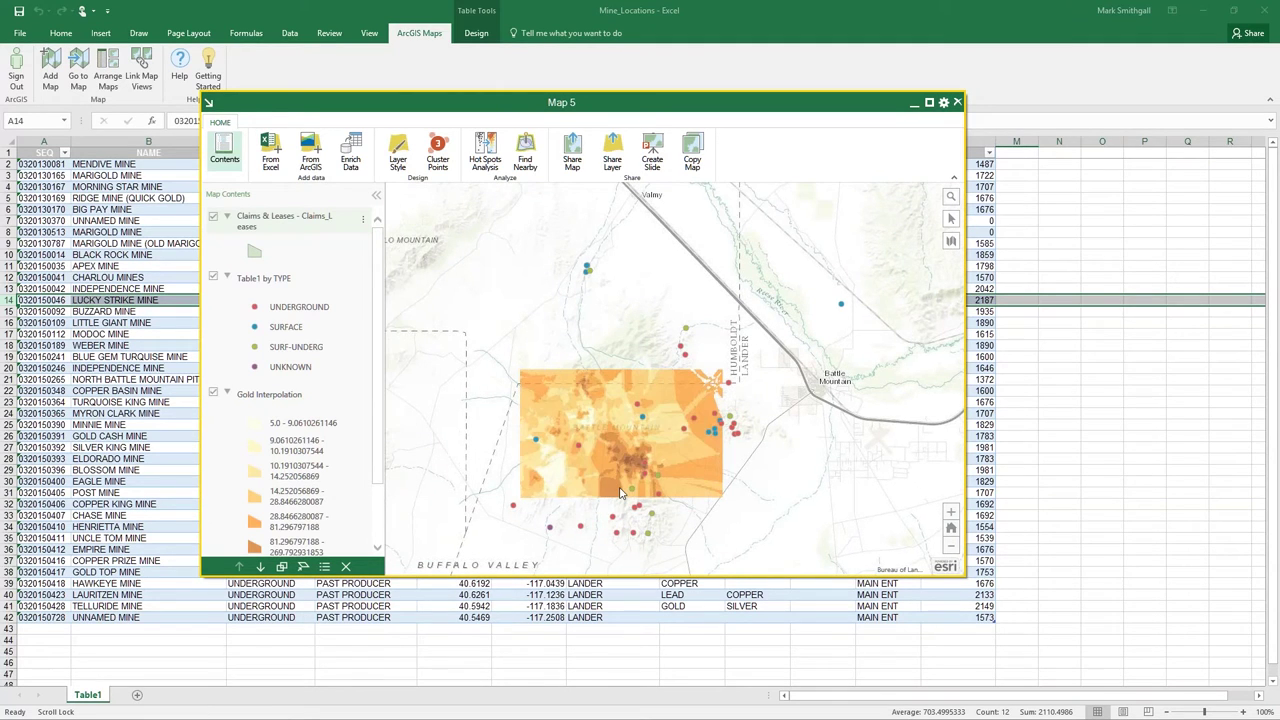
pyautogui.scroll(5, 619, 492)
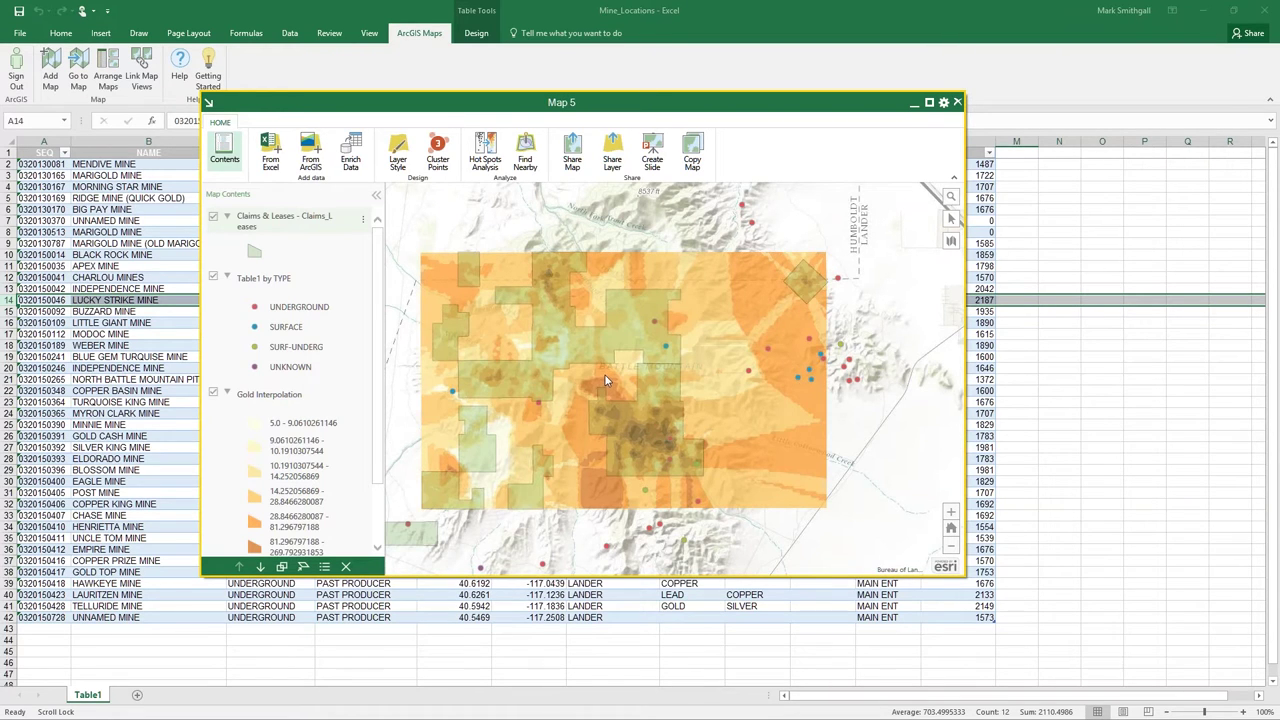
# - Create a PowerPoint slide from the map and enlarge the map picture on slide 2
pyautogui.moveTo(608, 371); pyautogui.dragTo(620, 371)
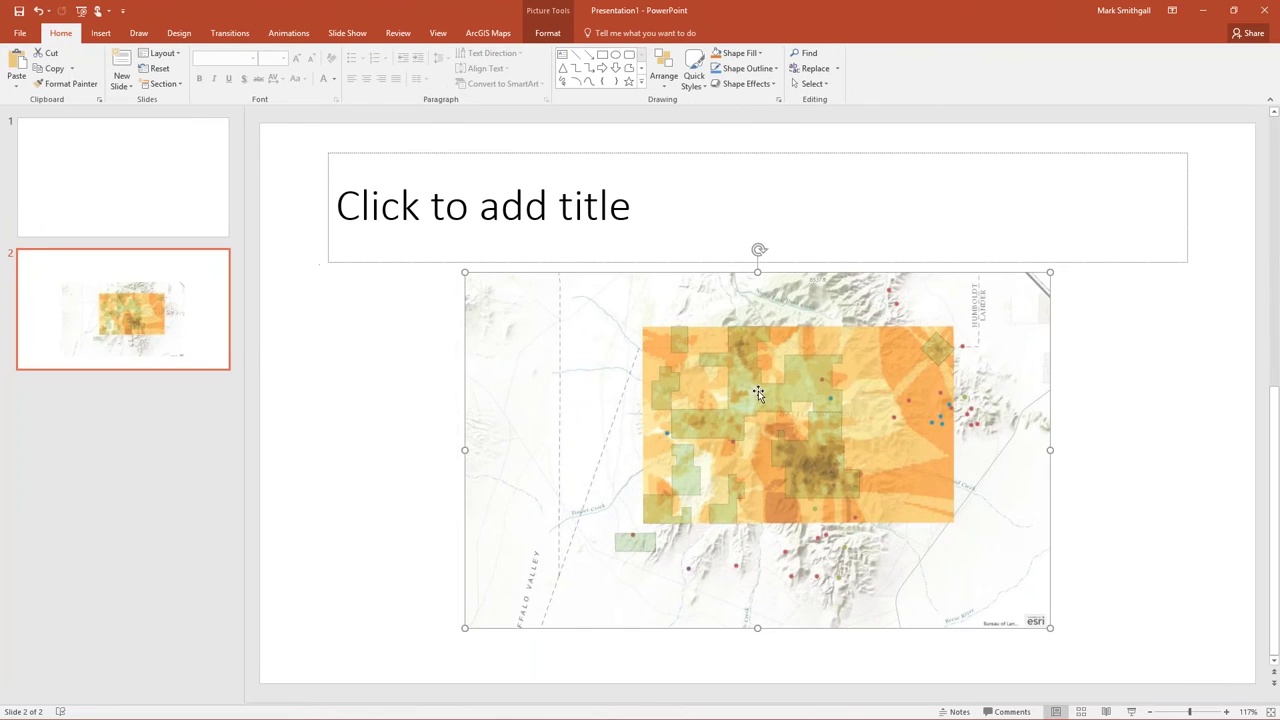
pyautogui.moveTo(399, 193); pyautogui.dragTo(338, 148)
pyautogui.moveTo(426, 231); pyautogui.dragTo(524, 239)
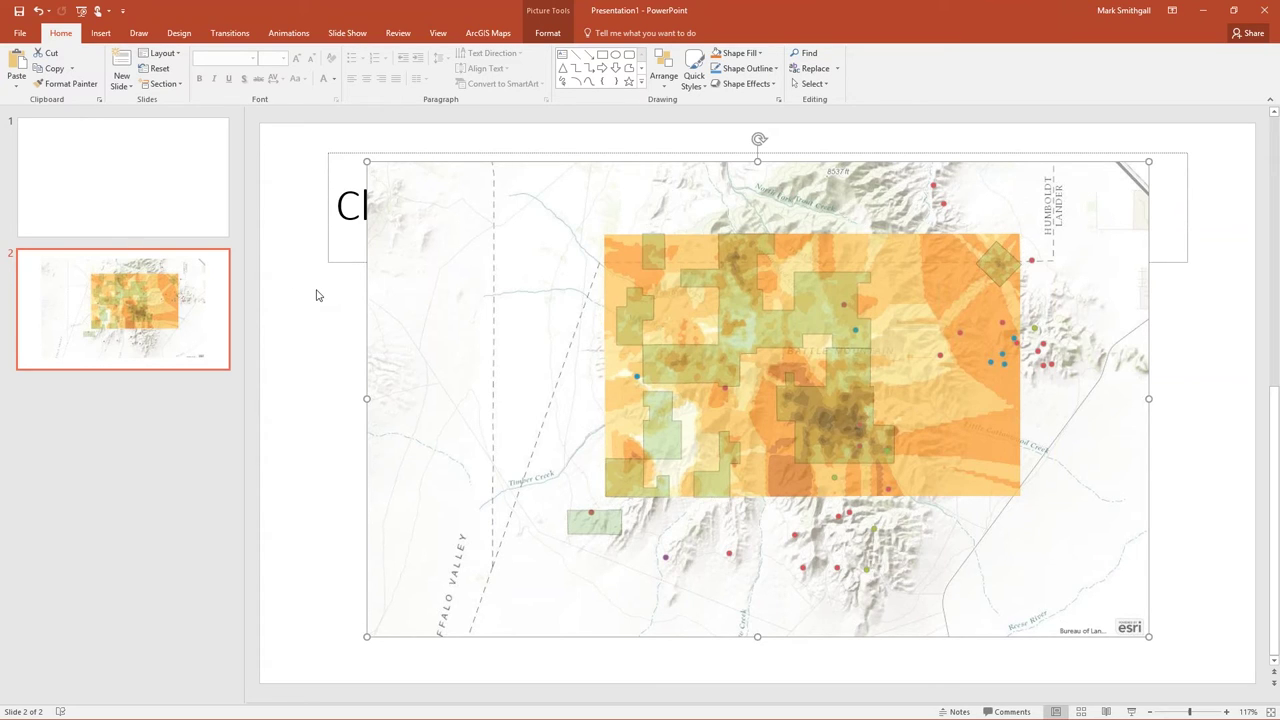
# - Start inserting an ArcGIS map into the presentation, choosing Gold Assay1 from My Content and continuing to the layer selection
pyautogui.click(484, 33)
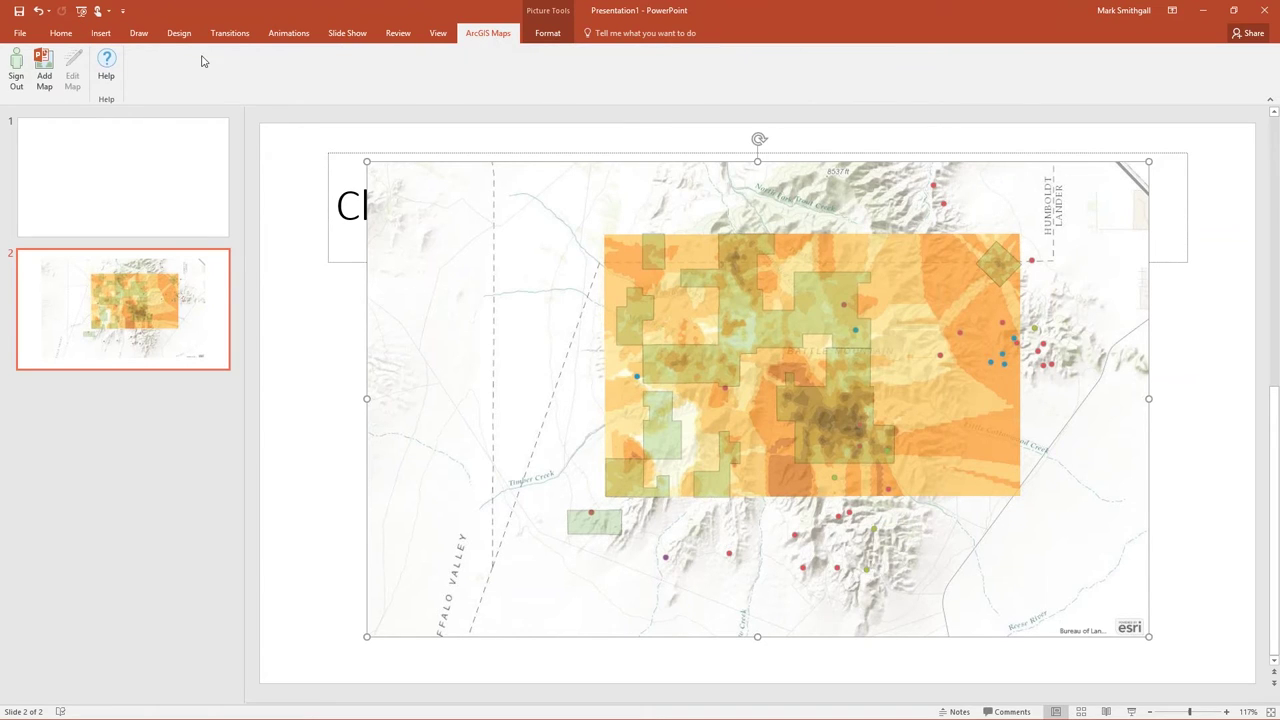
pyautogui.click(50, 68)
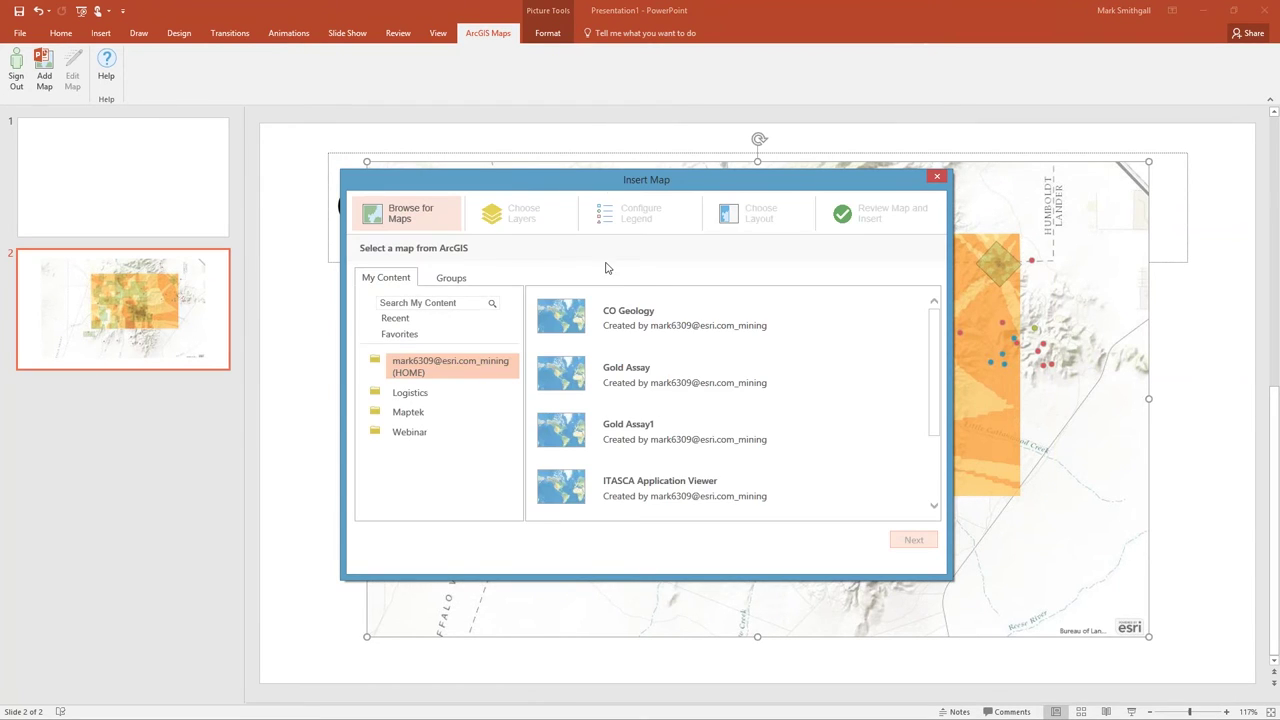
pyautogui.click(645, 442)
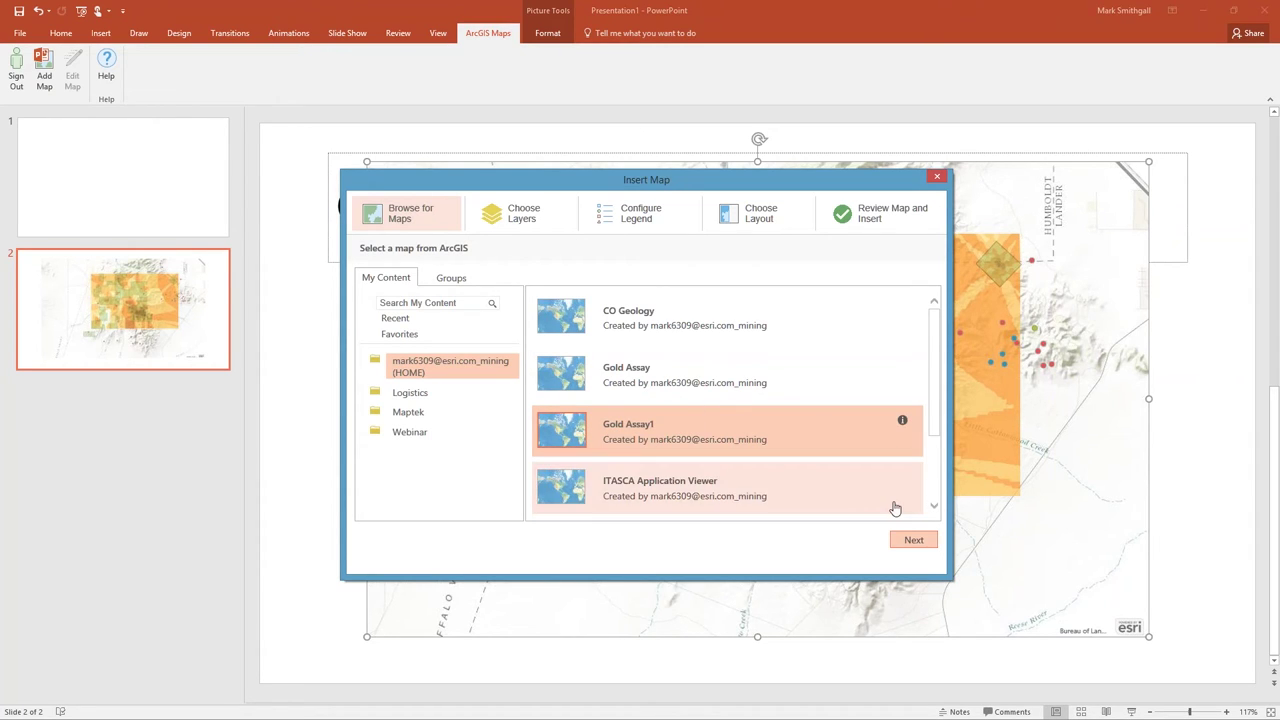
pyautogui.click(912, 540)
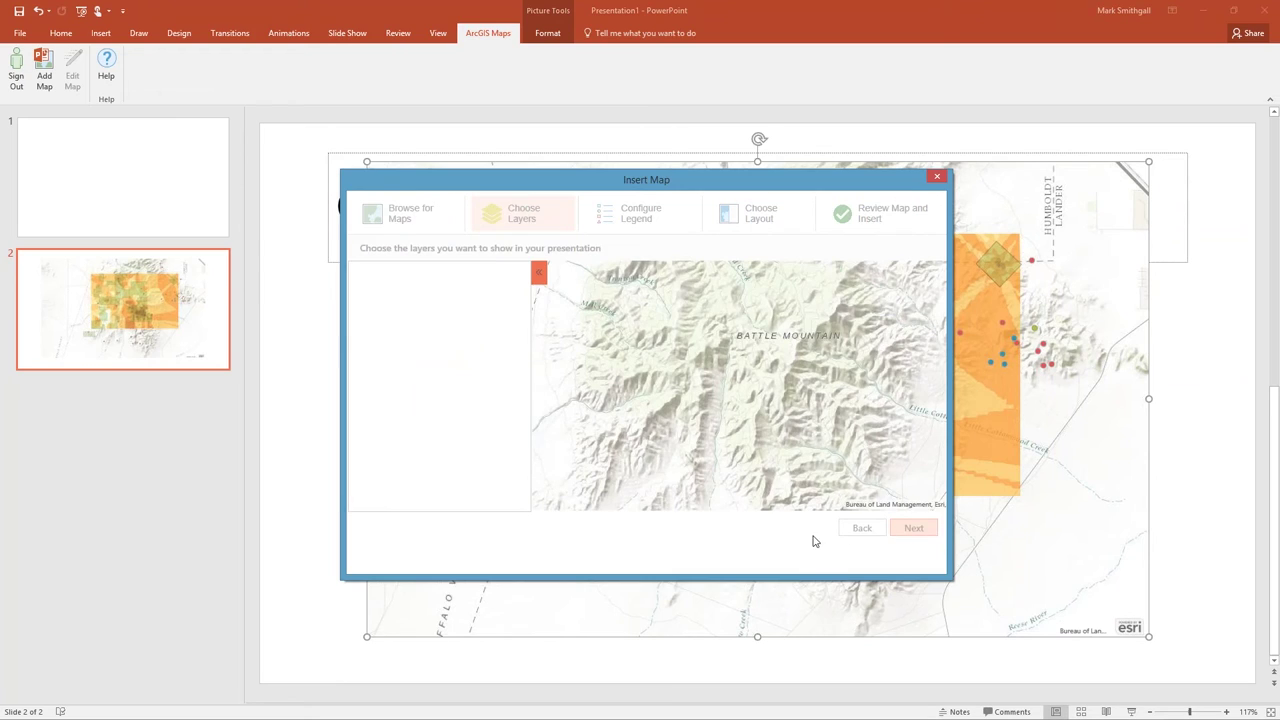